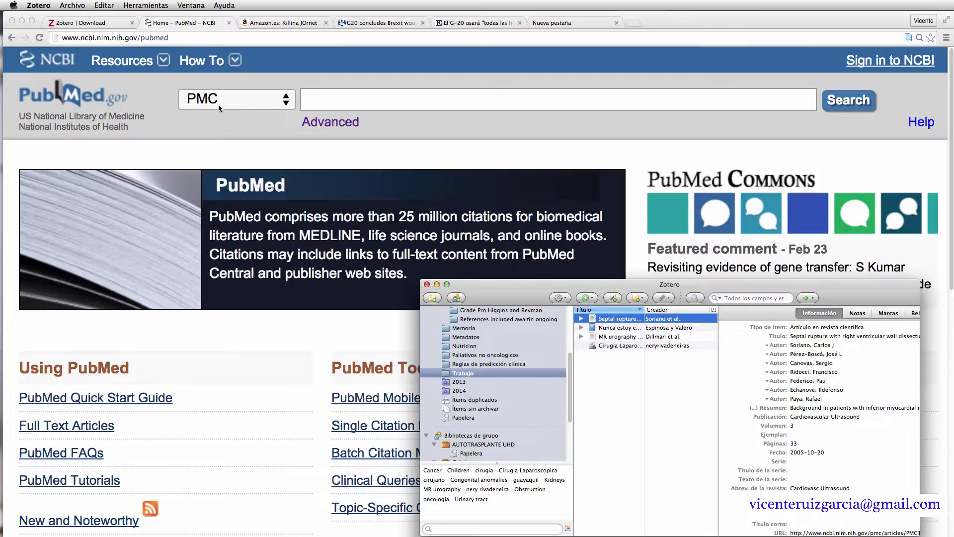
# - Search PubMed's PMC database for 'Alvarado', bringing up 2788 matching articles
pyautogui.click(332, 104)
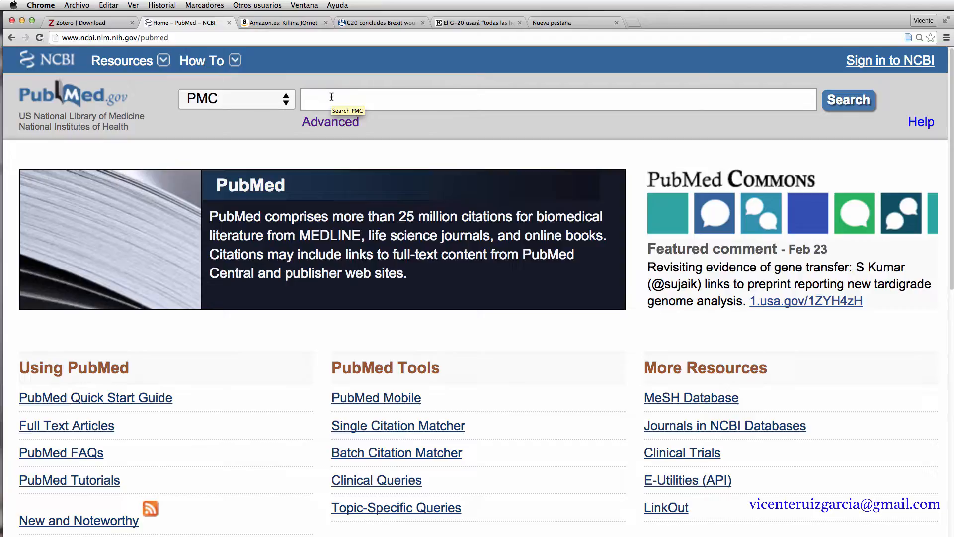
pyautogui.write('Alvarado')
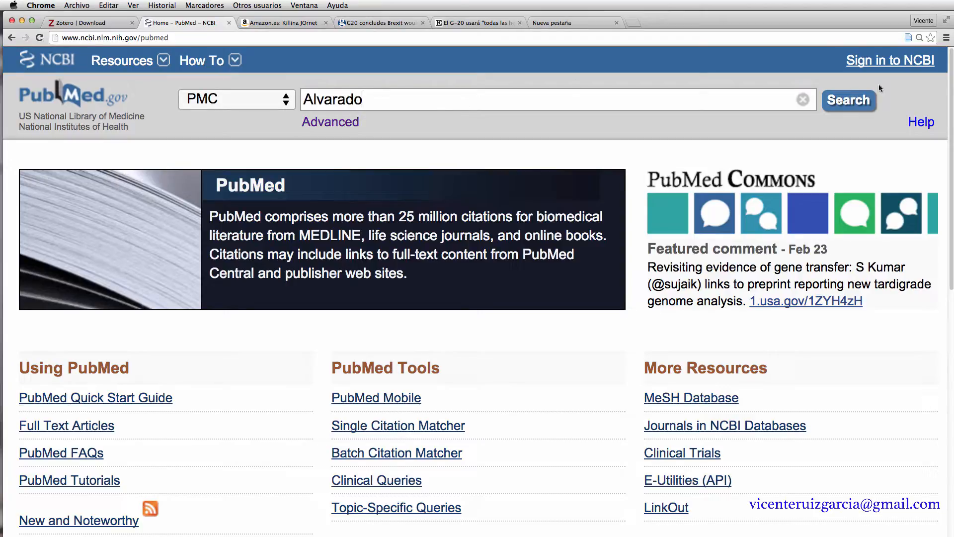
pyautogui.click(849, 101)
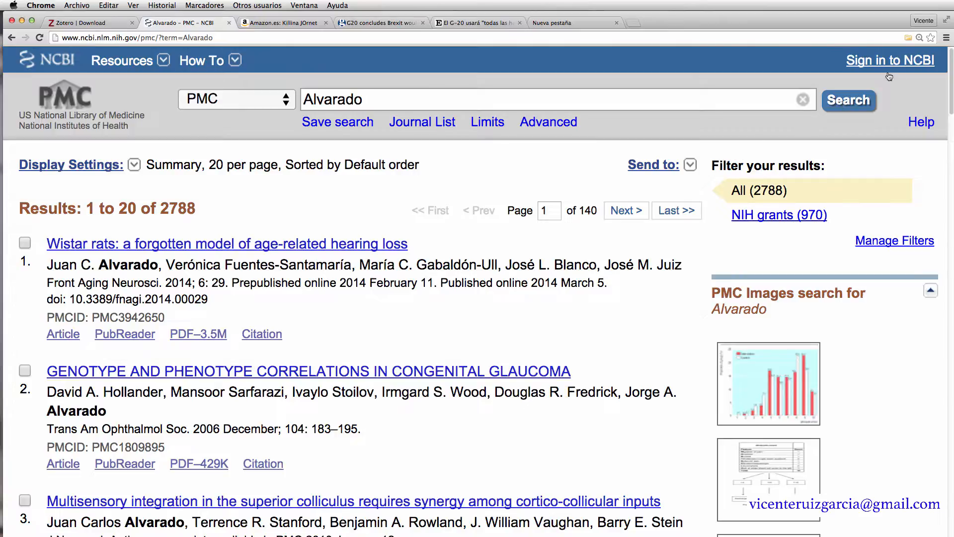
# - Save the Meggoleus discovery and life-history trade-offs articles from the PMC results into Zotero
pyautogui.click(907, 38)
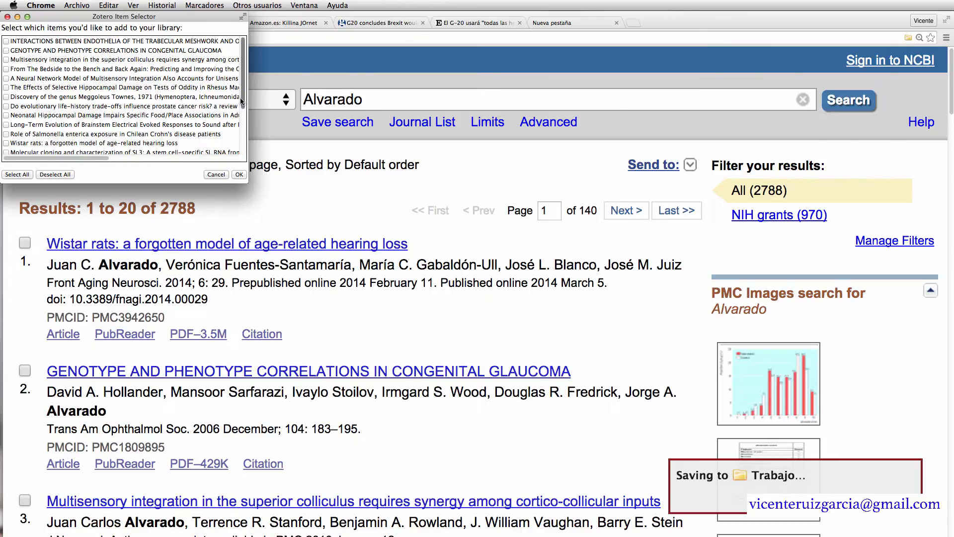
pyautogui.scroll(-5, 243, 102)
pyautogui.scroll(5, 241, 95)
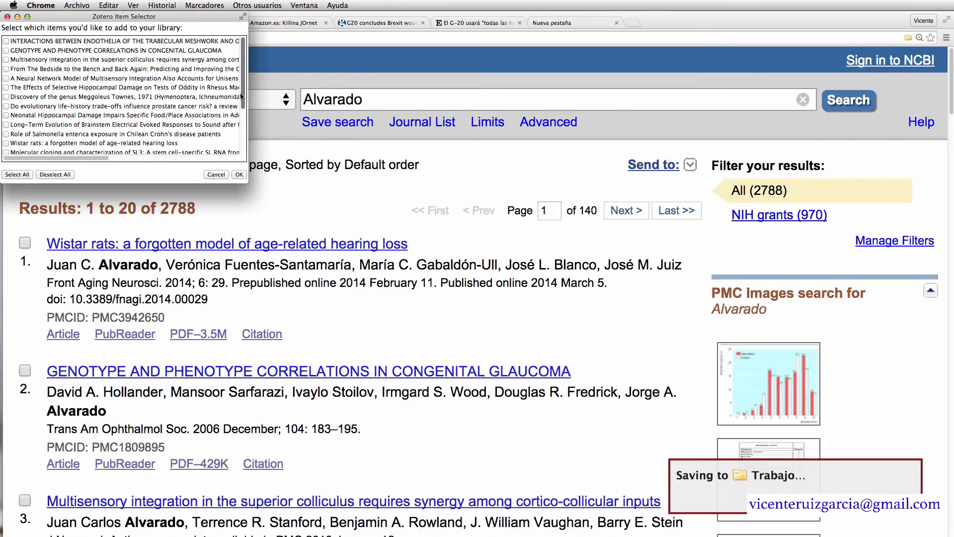
pyautogui.click(6, 96)
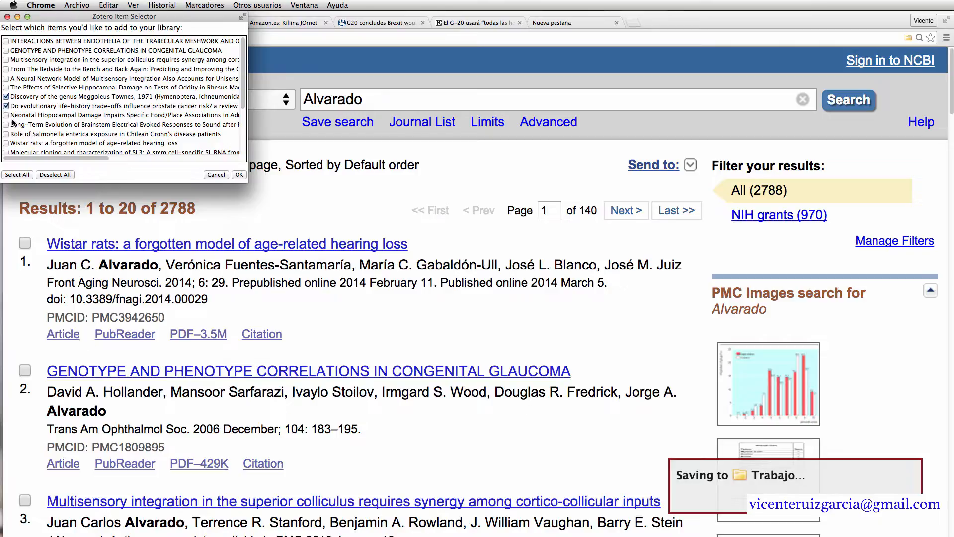
pyautogui.click(6, 106)
pyautogui.click(240, 175)
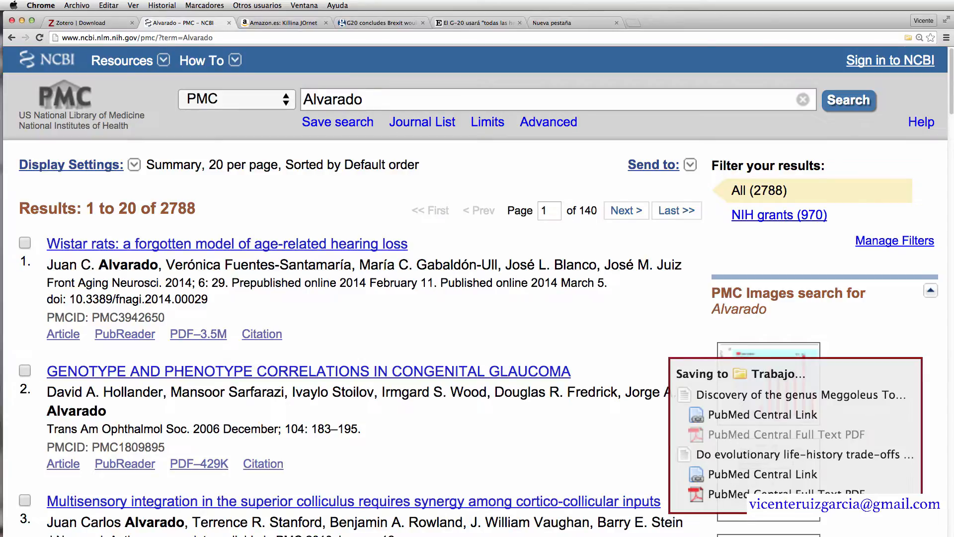
pyautogui.press('super+Tab')
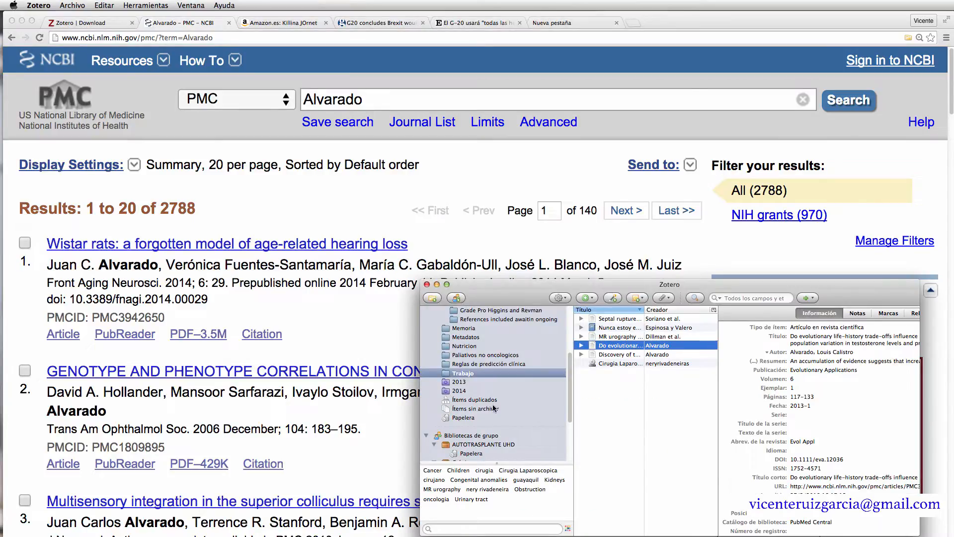
# - Open the Trabajo collection and view the first reference's details
pyautogui.click(450, 373)
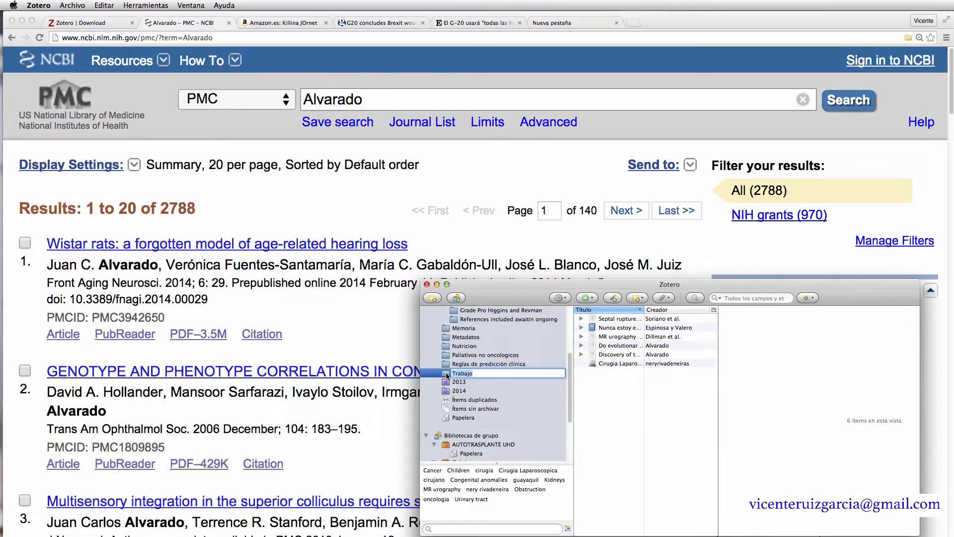
pyautogui.click(635, 403)
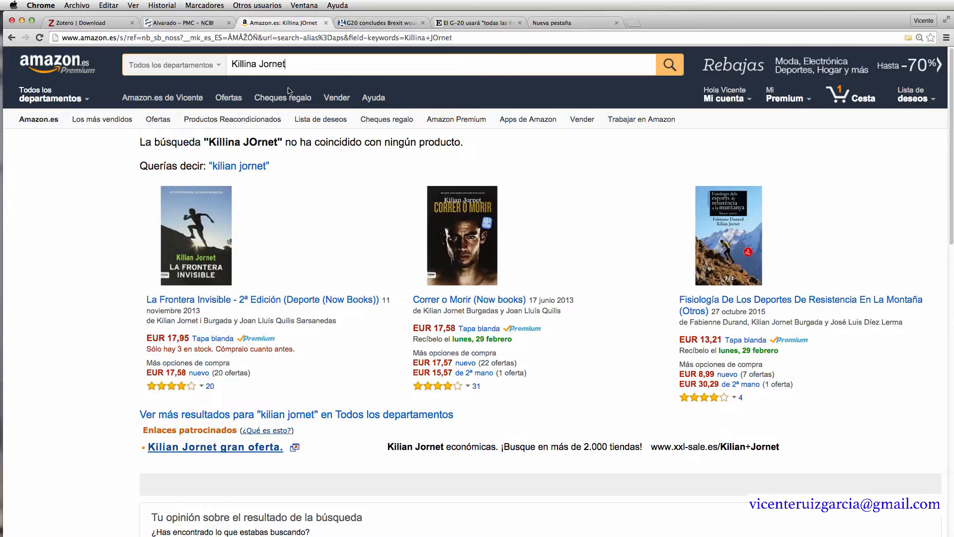
# - Correct the Amazon search text to 'Killian Jornet'
pyautogui.click(260, 65)
pyautogui.write('n')
pyautogui.press('BackSpace')
pyautogui.press('BackSpace')
pyautogui.press('BackSpace')
pyautogui.write('an')
# - Save the book Correr o Morir (Now Books) to Zotero
pyautogui.click(908, 39)
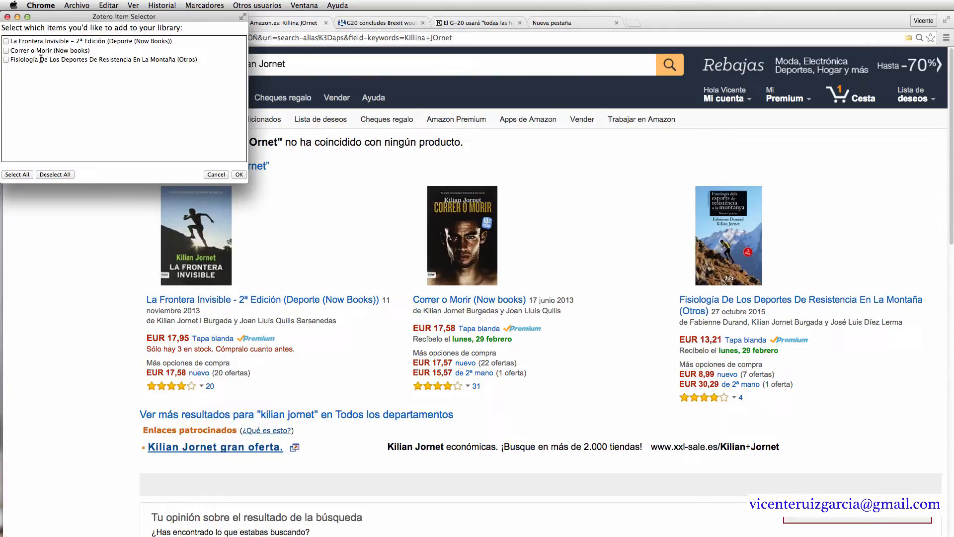
pyautogui.click(7, 51)
pyautogui.click(239, 174)
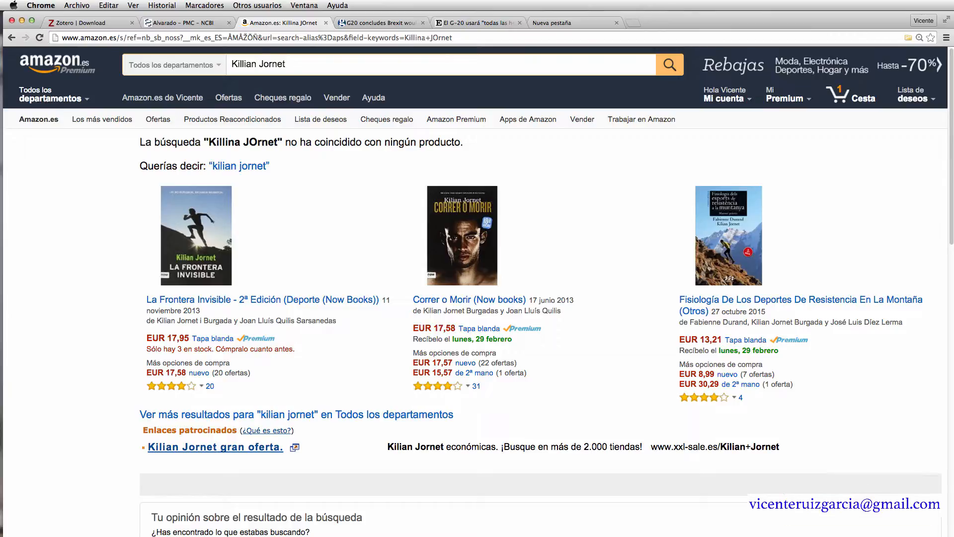
# - Expand Correr o Morir in Zotero to review its Amazon attachment and Badalona publication place
pyautogui.press('super+Tab')
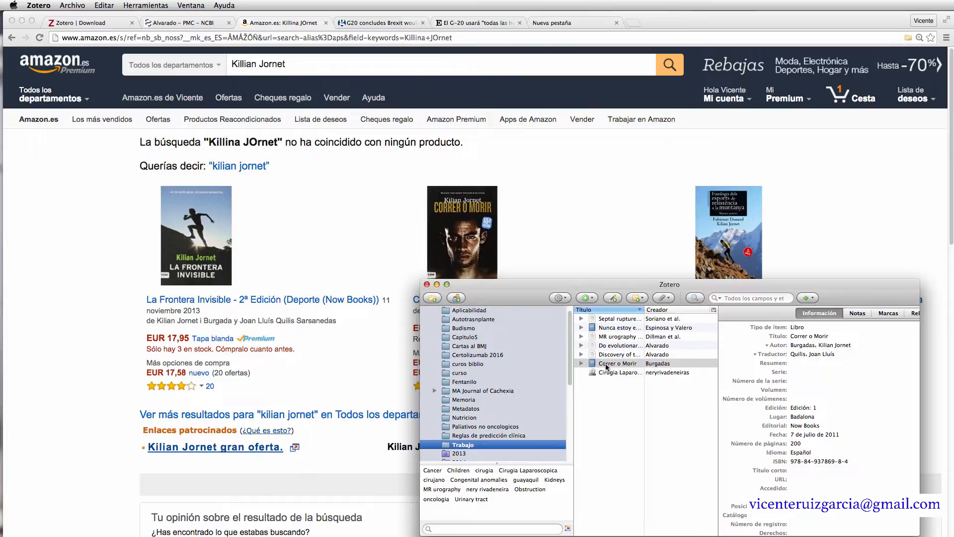
pyautogui.click(581, 363)
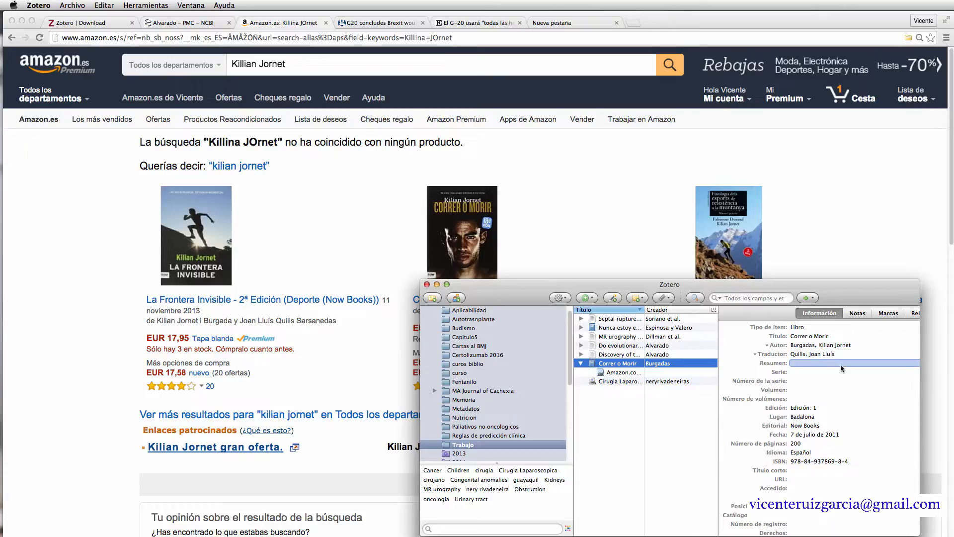
pyautogui.click(829, 418)
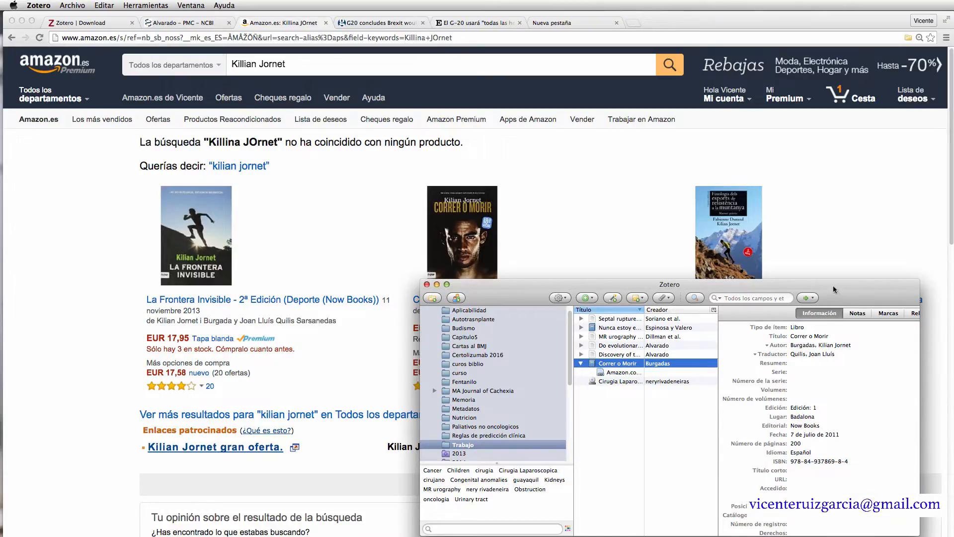
pyautogui.moveTo(831, 284); pyautogui.dragTo(819, 227)
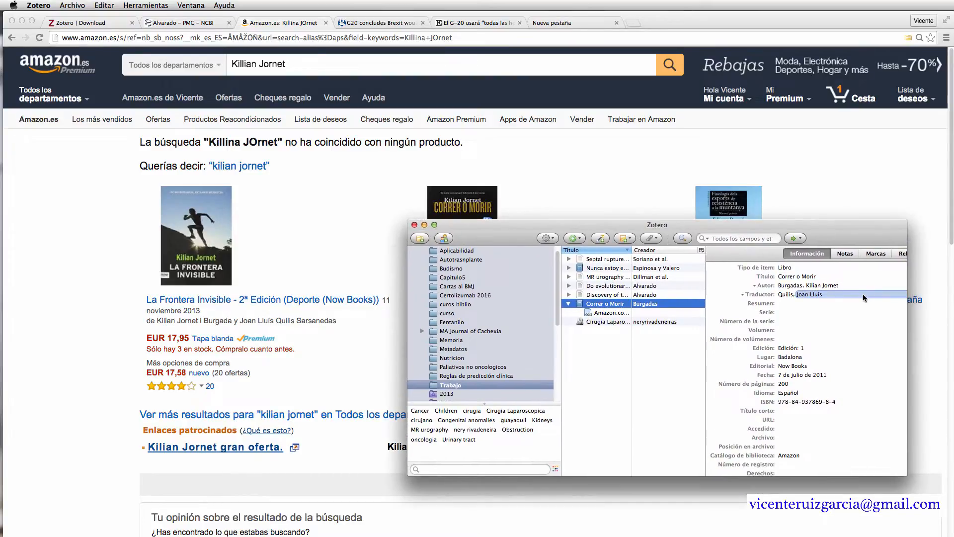
pyautogui.moveTo(720, 228); pyautogui.dragTo(750, 271)
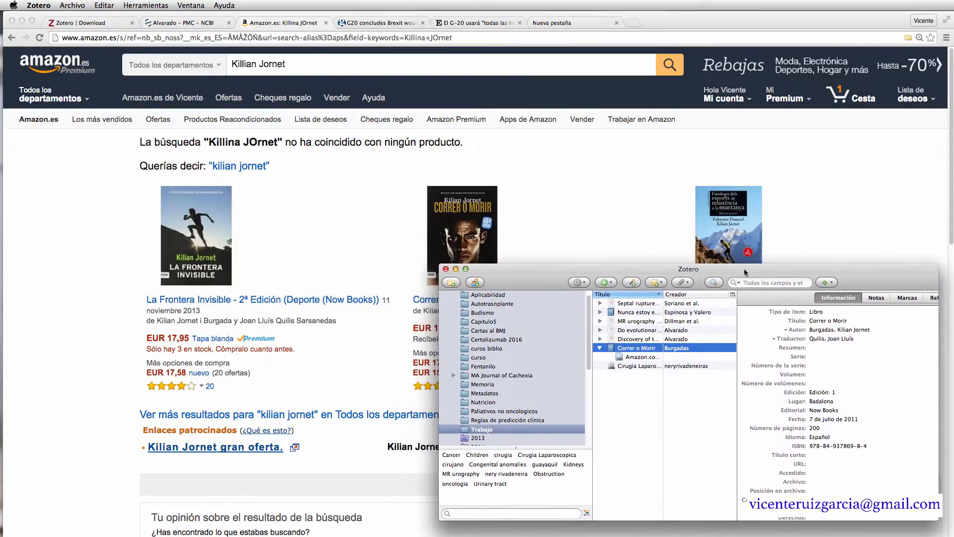
# - Save the Guardian's G20 Brexit article to Zotero as a newspaper article
pyautogui.click(385, 22)
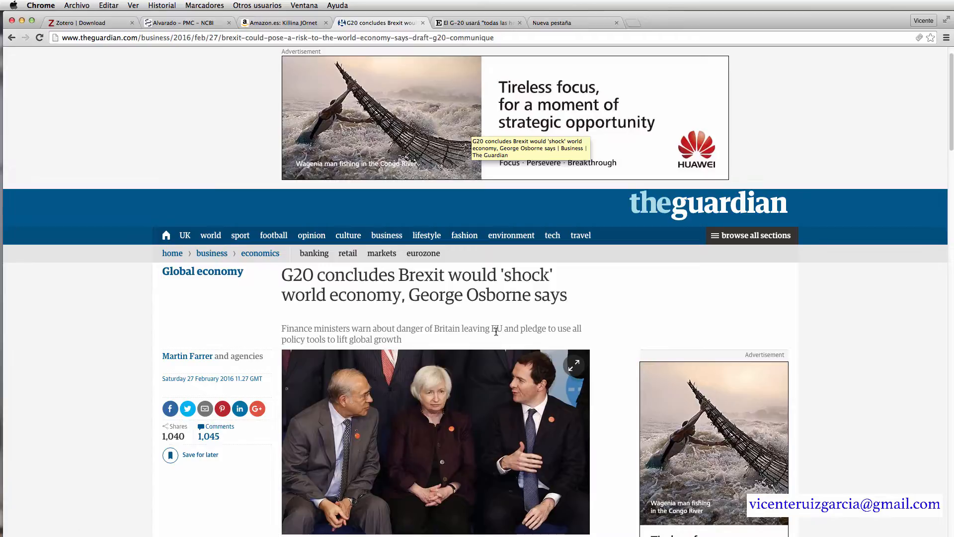
pyautogui.scroll(-2, 496, 331)
pyautogui.scroll(-2, 496, 332)
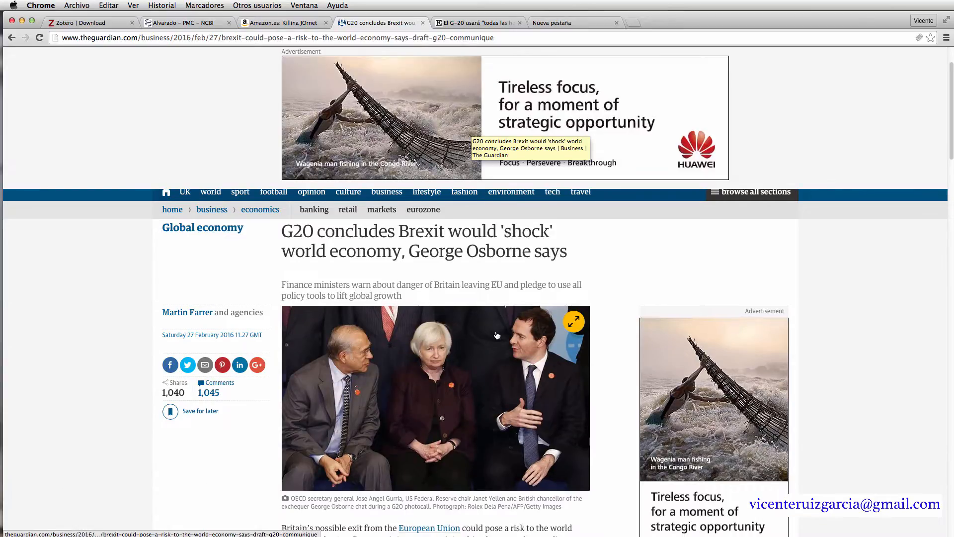
pyautogui.scroll(3, 496, 333)
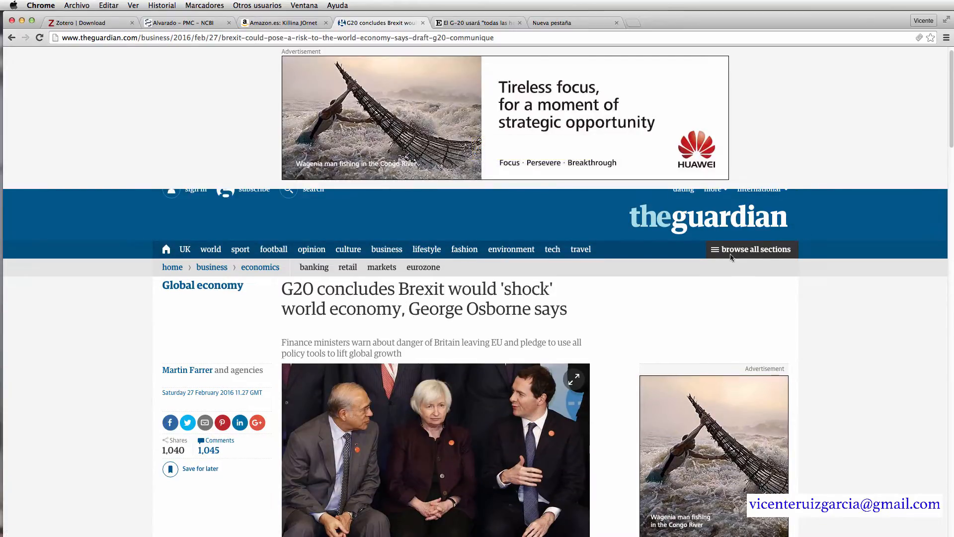
pyautogui.click(919, 39)
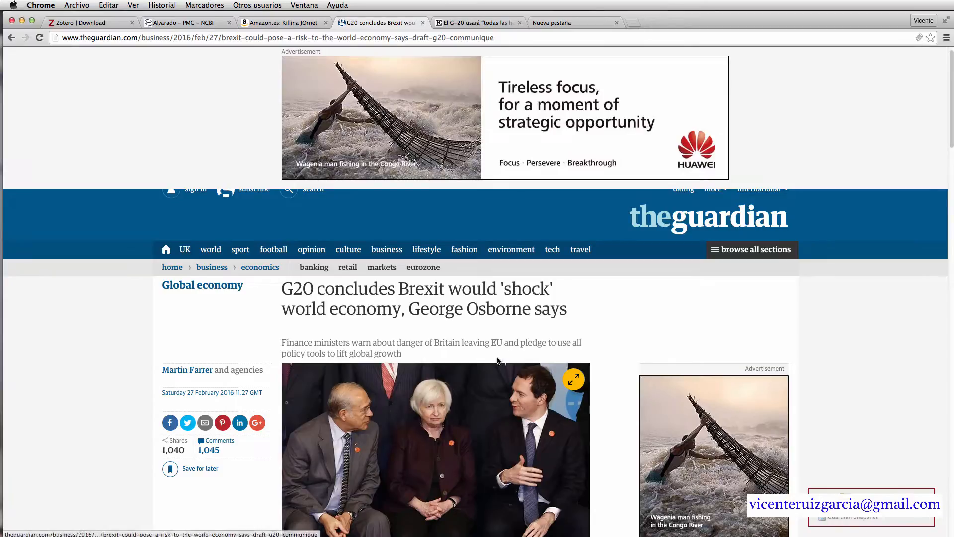
pyautogui.scroll(-1, 485, 349)
pyautogui.scroll(-1, 456, 347)
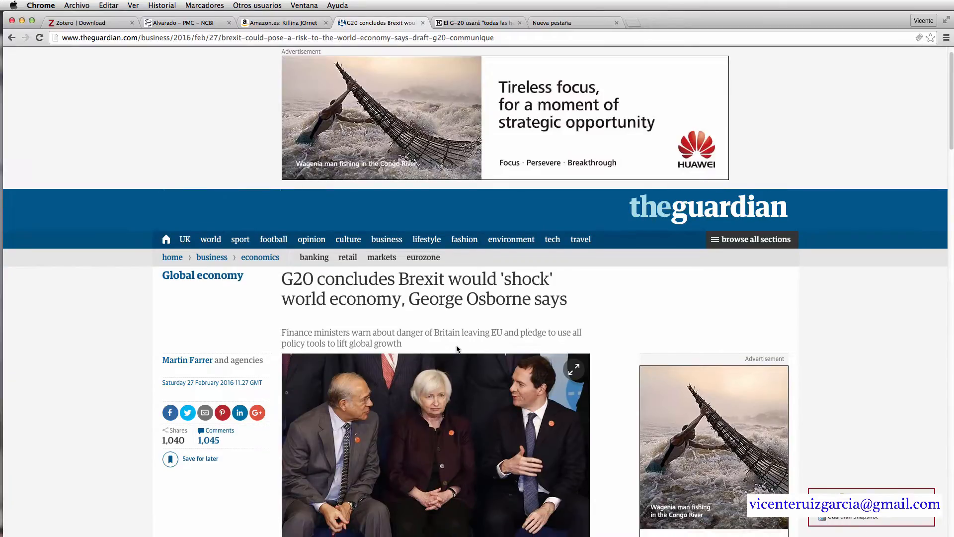
pyautogui.scroll(2, 456, 347)
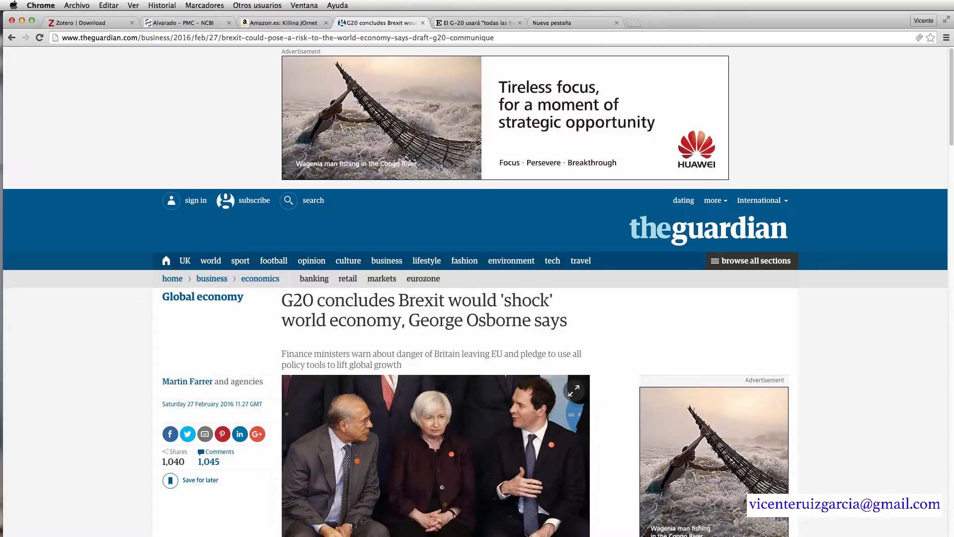
pyautogui.press('super+Tab')
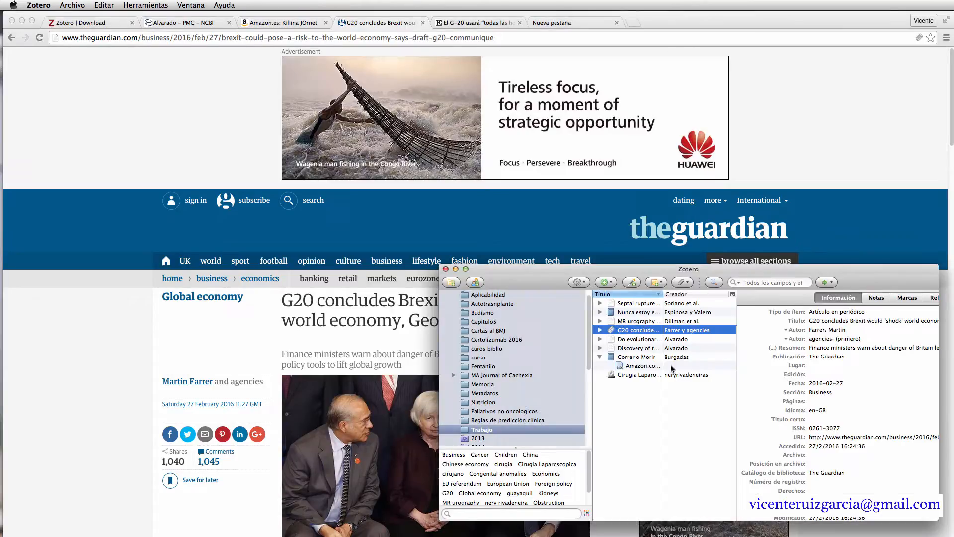
# - Review the G20 item's snapshot, date, abstract and author fields in Zotero
pyautogui.click(600, 330)
pyautogui.click(840, 386)
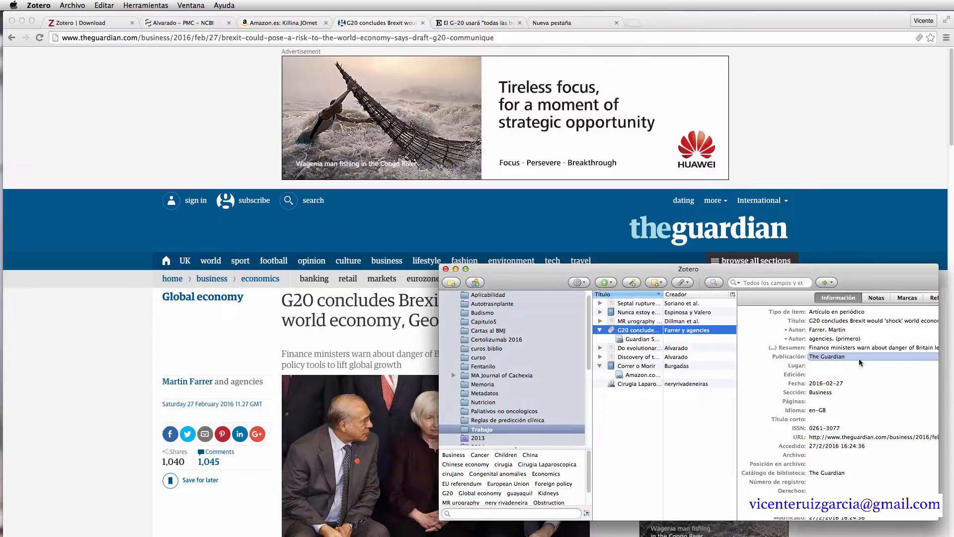
pyautogui.click(847, 348)
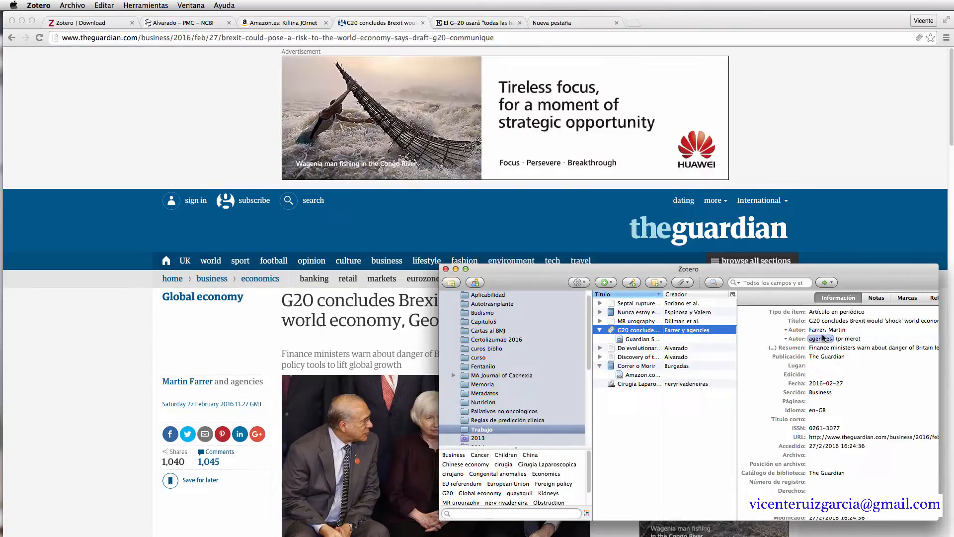
pyautogui.click(832, 331)
pyautogui.click(473, 22)
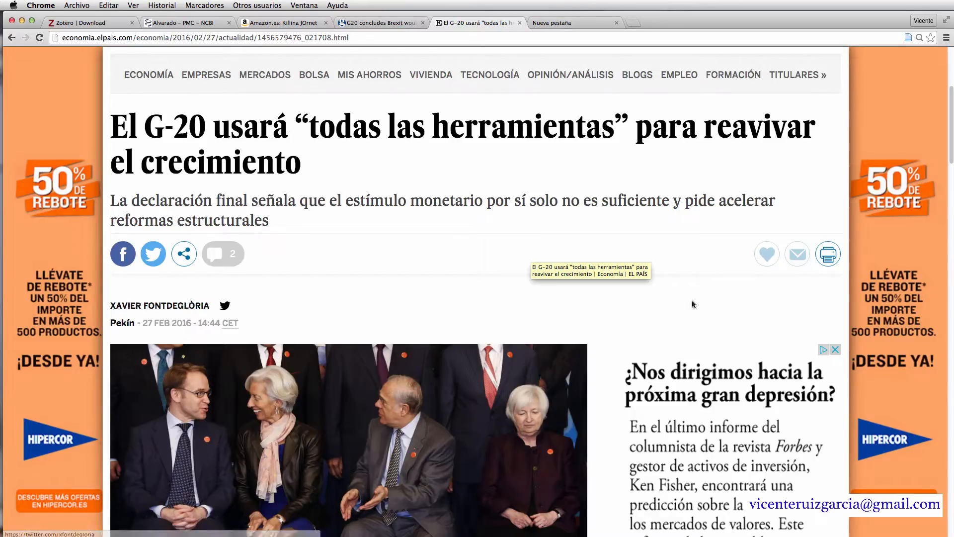
# - Save the El País G-20 article, with website title EL PAÍS and author País
pyautogui.click(908, 38)
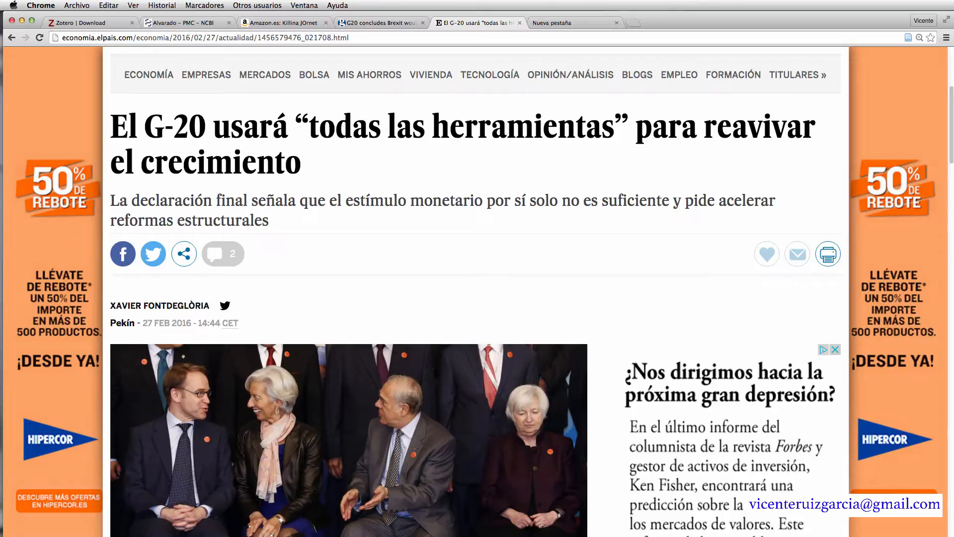
pyautogui.press('super+Tab')
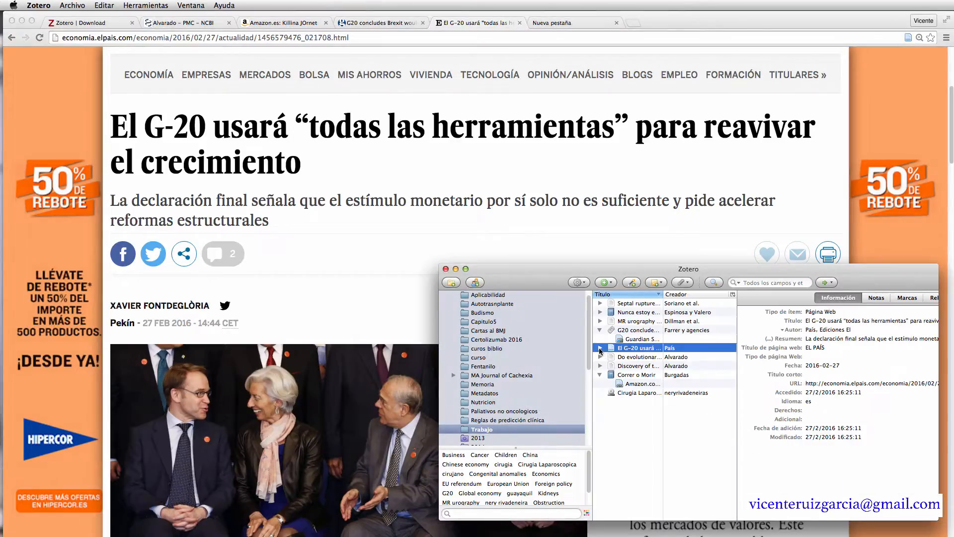
pyautogui.click(599, 348)
pyautogui.click(819, 348)
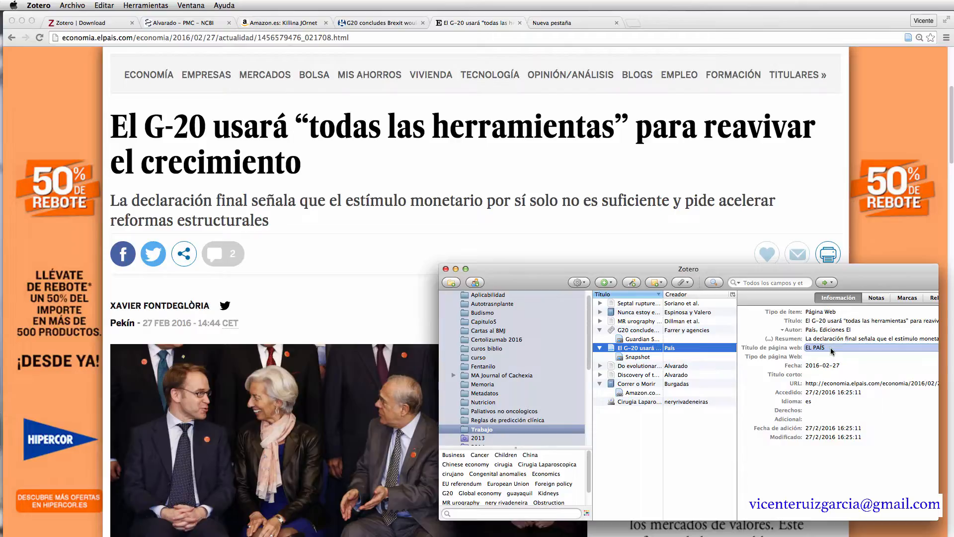
pyautogui.click(810, 330)
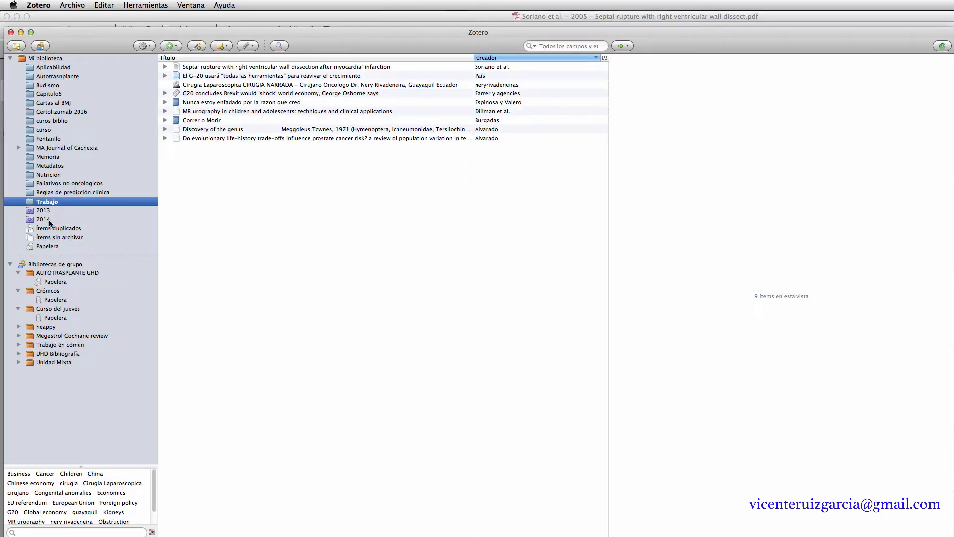
# - Add a new collection named 'Tarde sabado' under Mi biblioteca
pyautogui.click(52, 59)
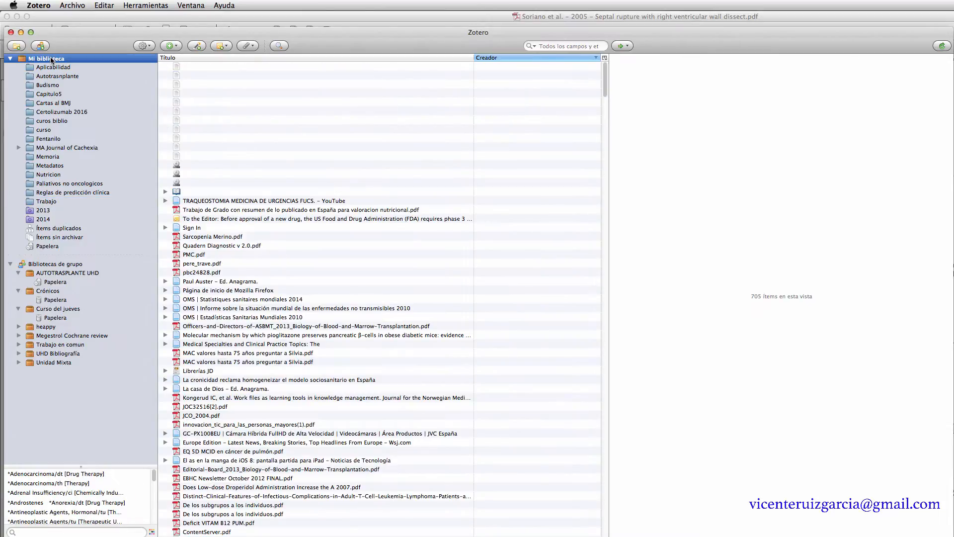
pyautogui.rightClick(51, 60)
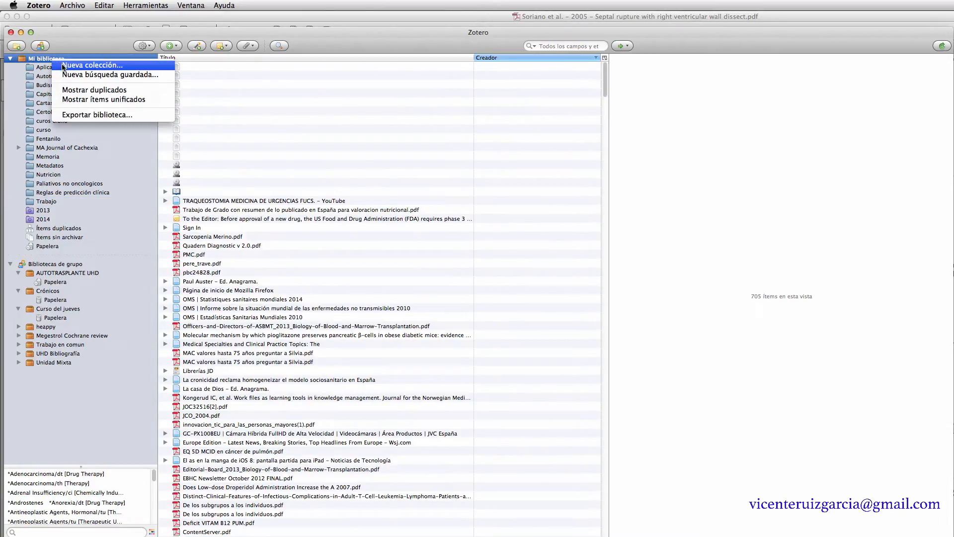
pyautogui.click(93, 65)
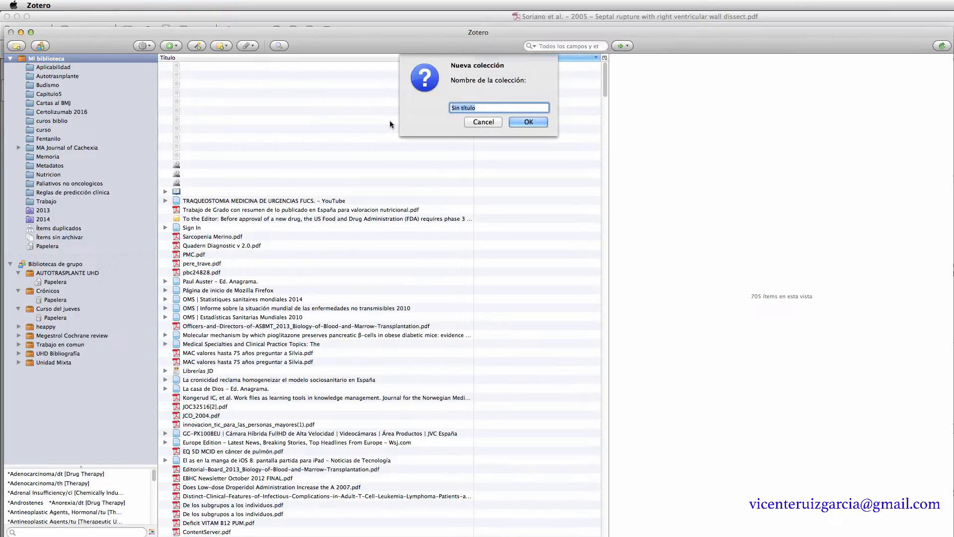
pyautogui.write('Tarde sabado')
pyautogui.press('Return')
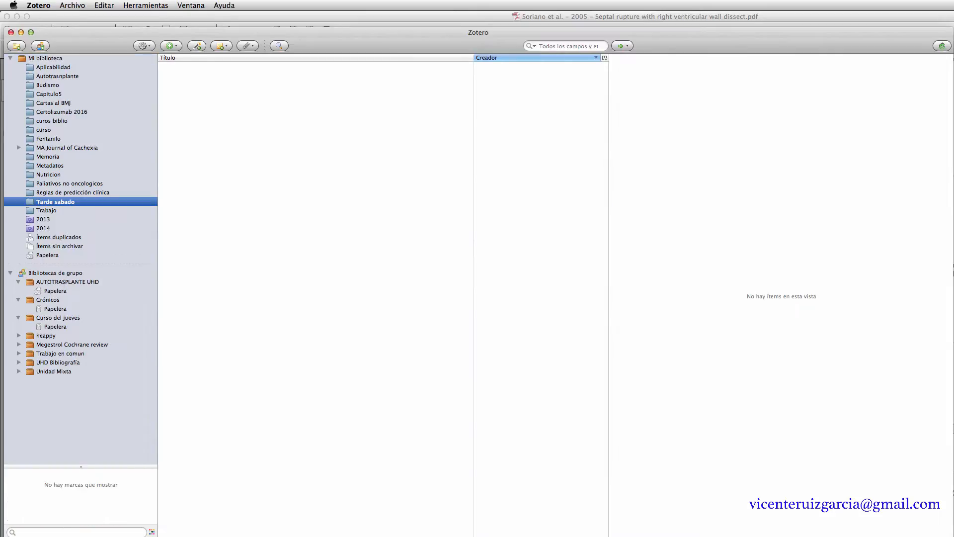
# - Select all nine Trabajo items and drag them into Tarde sabado, then open it
pyautogui.click(39, 212)
pyautogui.click(197, 140)
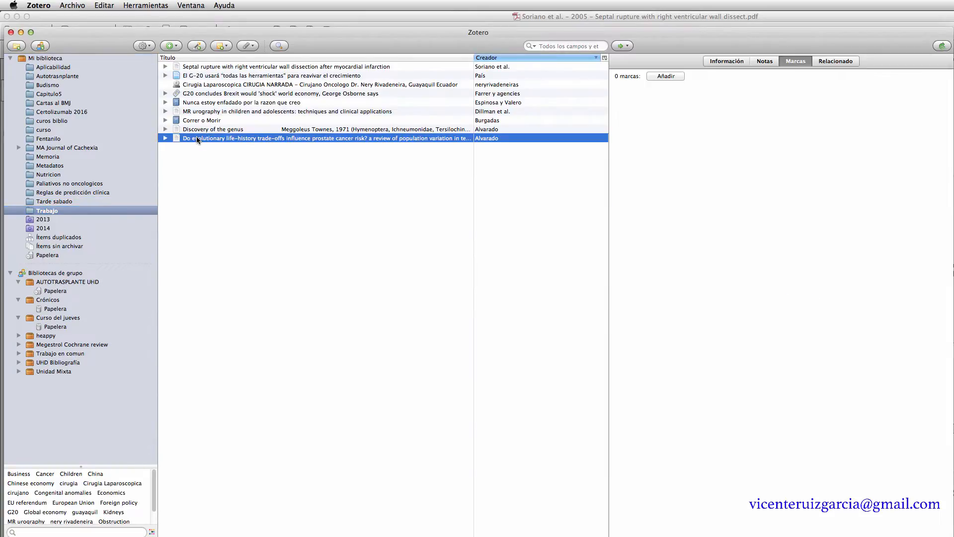
pyautogui.keyDown('shift'); pyautogui.click(214, 70); pyautogui.keyUp('shift')
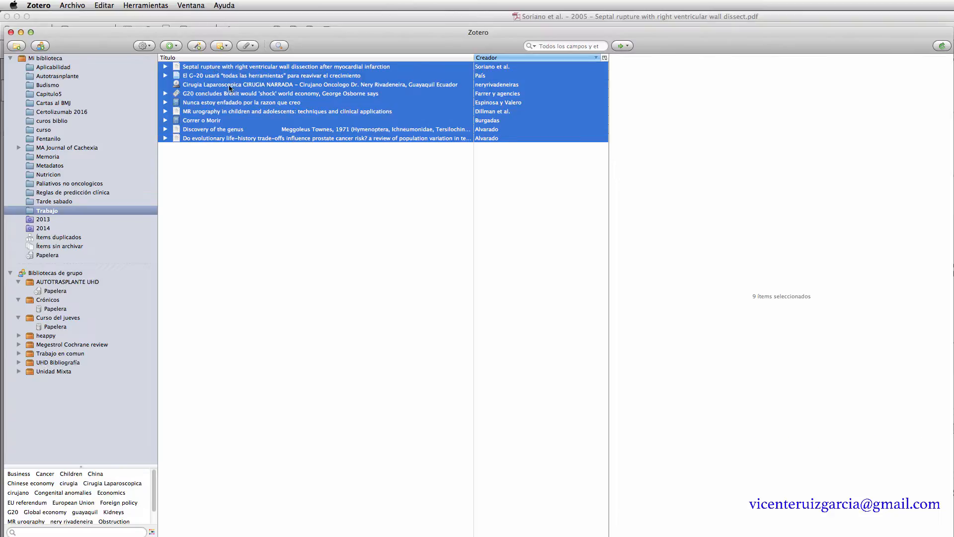
pyautogui.moveTo(240, 112); pyautogui.dragTo(42, 201)
pyautogui.click(42, 201)
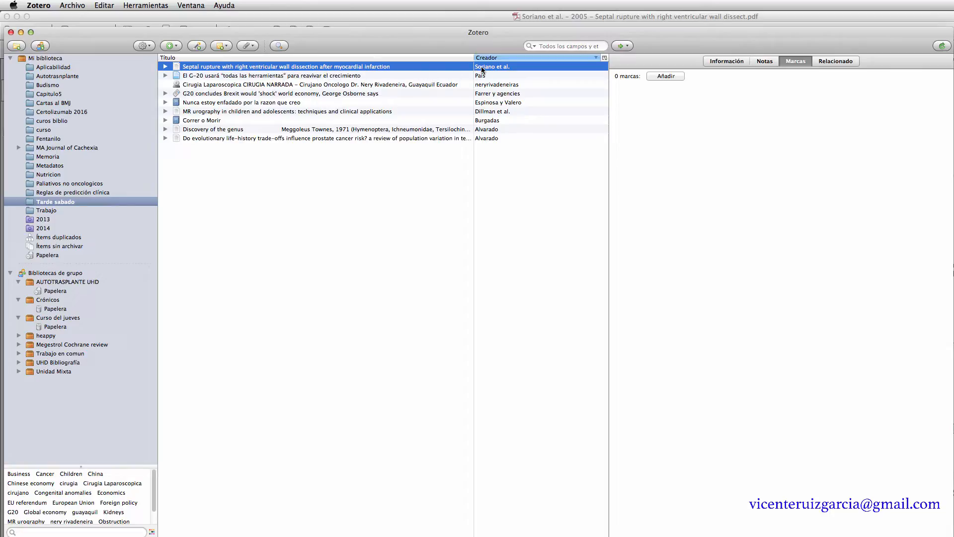
pyautogui.doubleClick(384, 66)
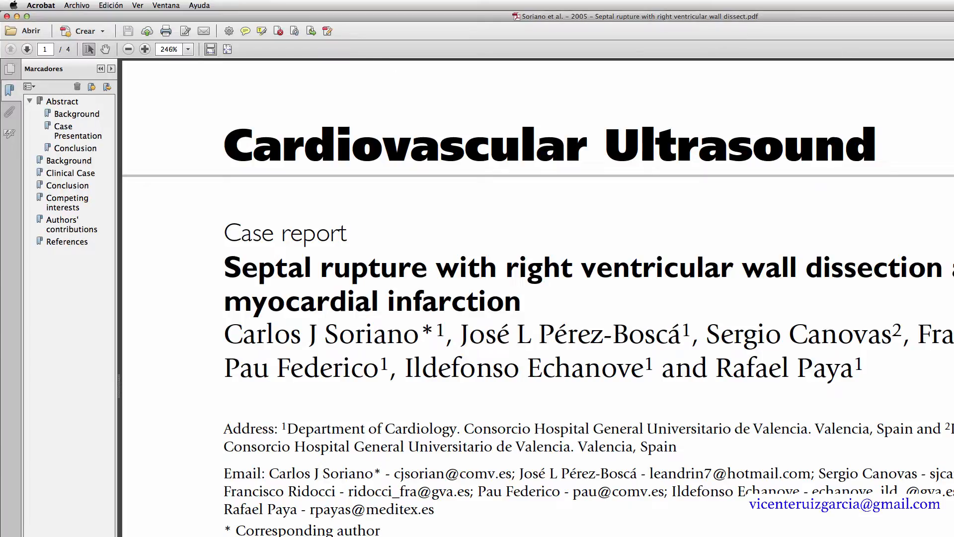
pyautogui.click(7, 17)
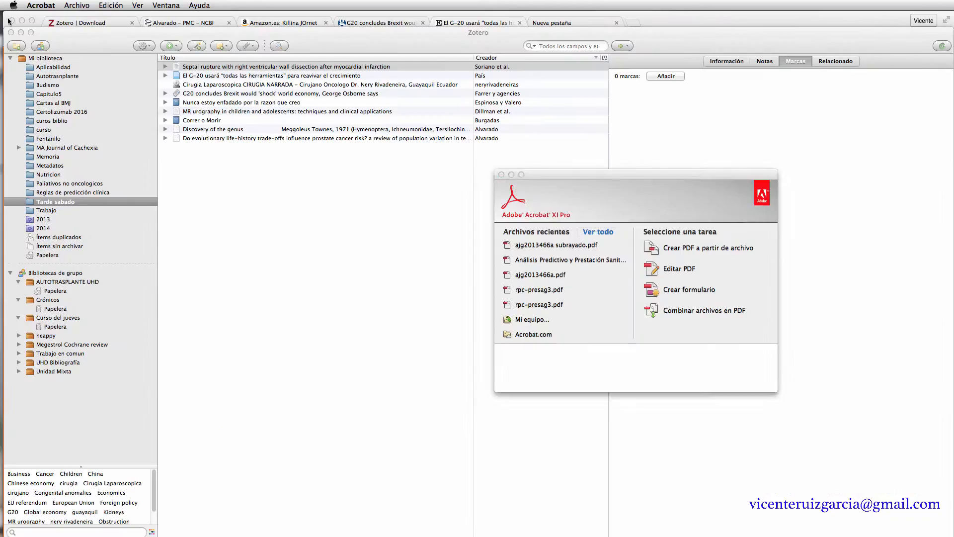
pyautogui.click(501, 174)
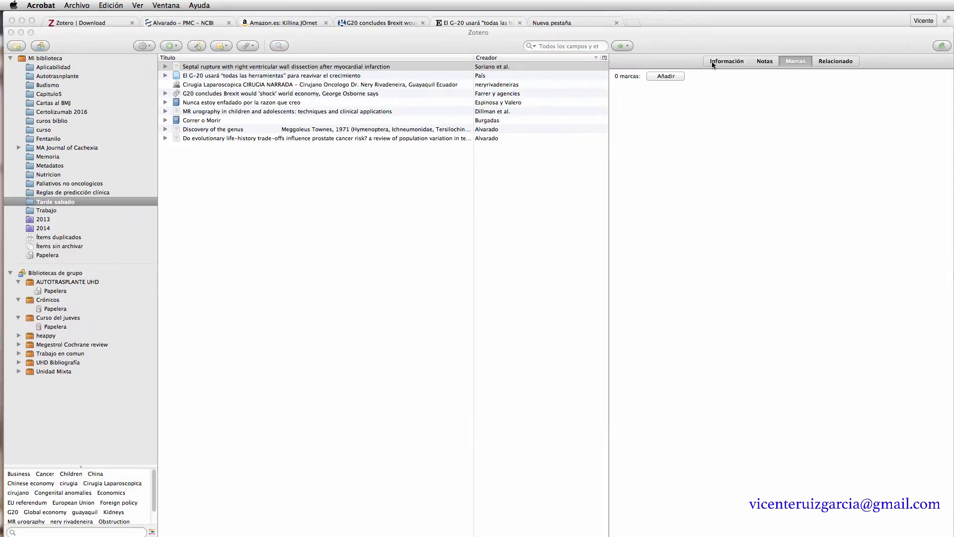
pyautogui.click(165, 69)
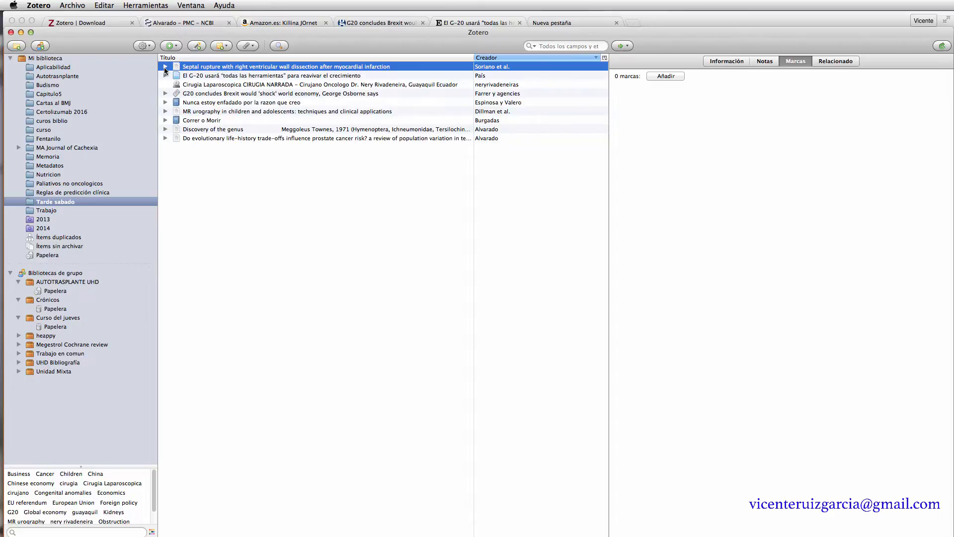
# - Expand the Septal rupture and El G-20 items and view the Septal rupture article's Información details
pyautogui.click(165, 67)
pyautogui.click(165, 94)
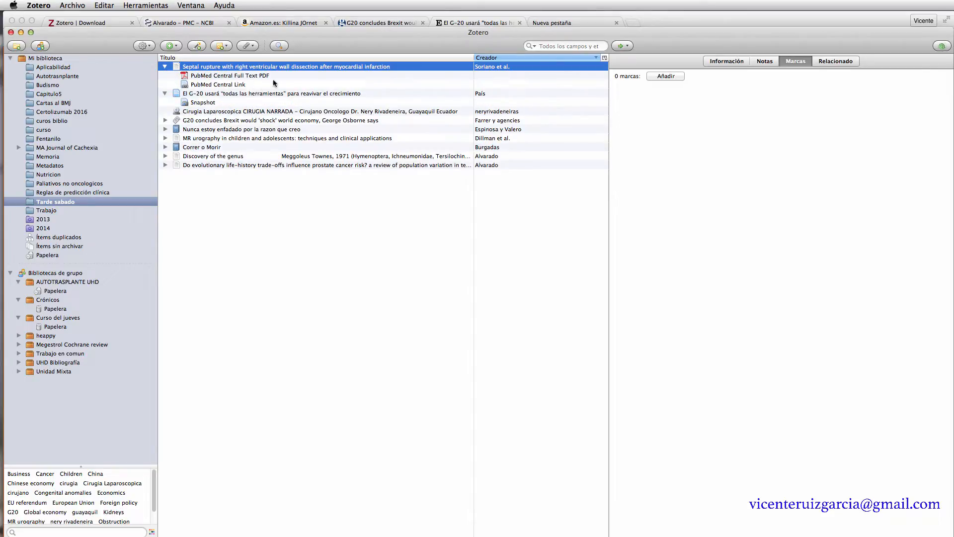
pyautogui.click(725, 62)
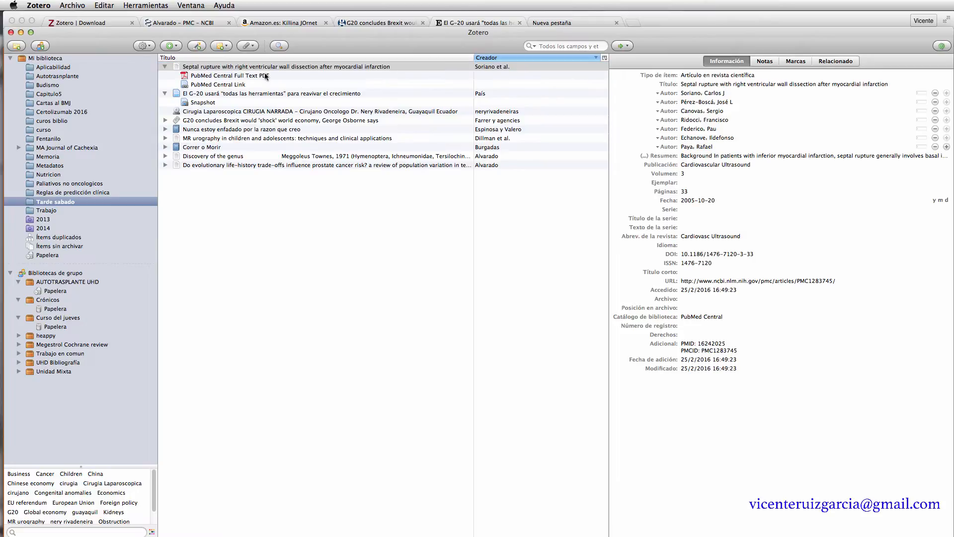
pyautogui.click(243, 68)
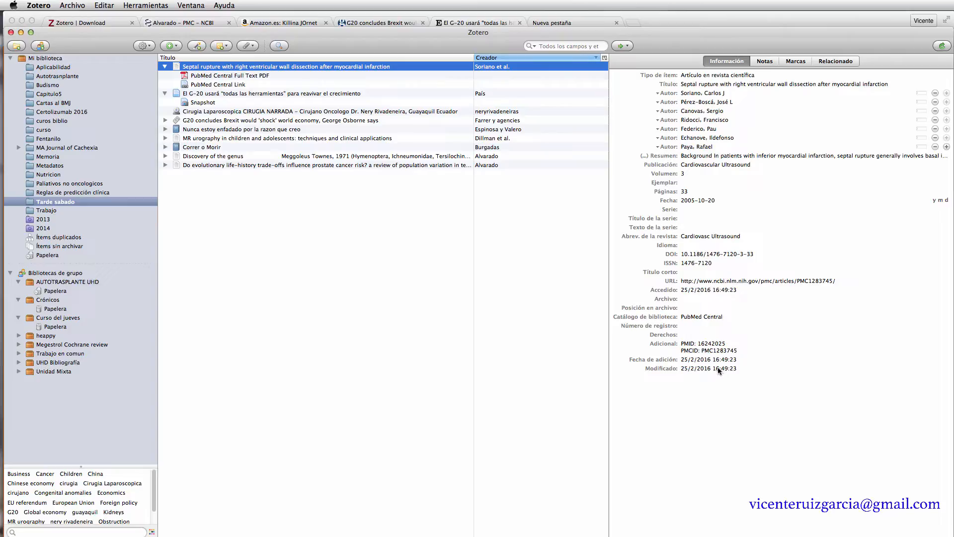
# - Add a note reading 'Para compartir' to the Septal rupture article
pyautogui.click(765, 61)
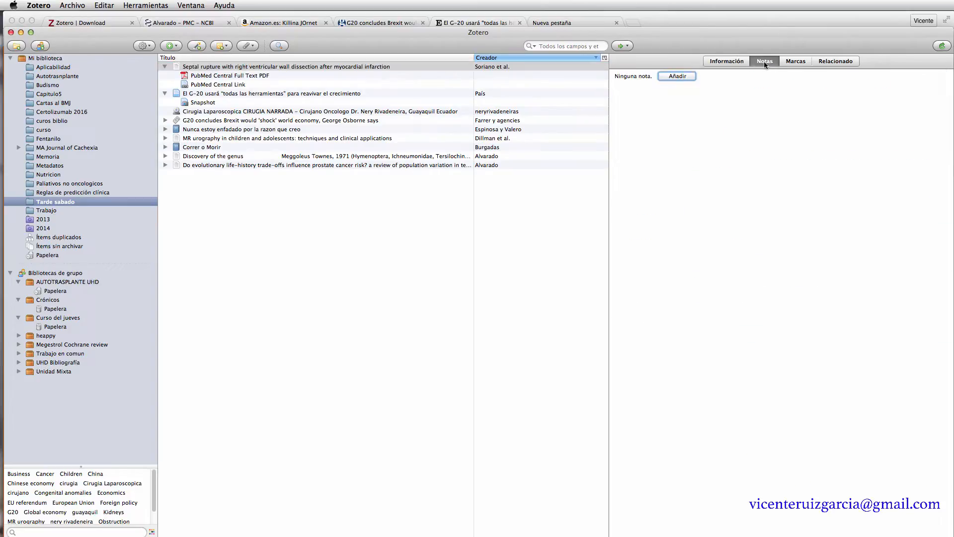
pyautogui.click(676, 79)
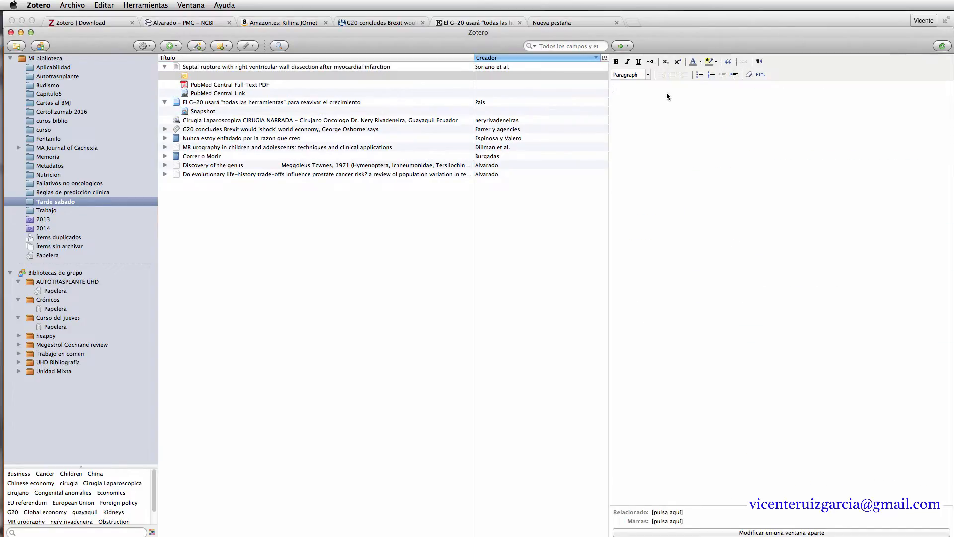
pyautogui.write('Para compartir')
# - Check the article's tags, expand the Do evolutionary item, and open the Certolizumab 2016 collection
pyautogui.click(255, 67)
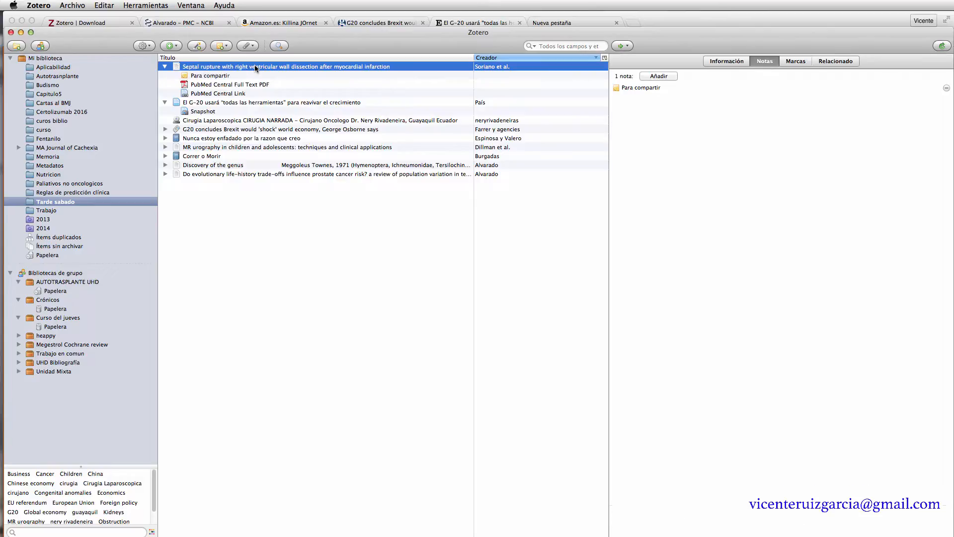
pyautogui.click(790, 61)
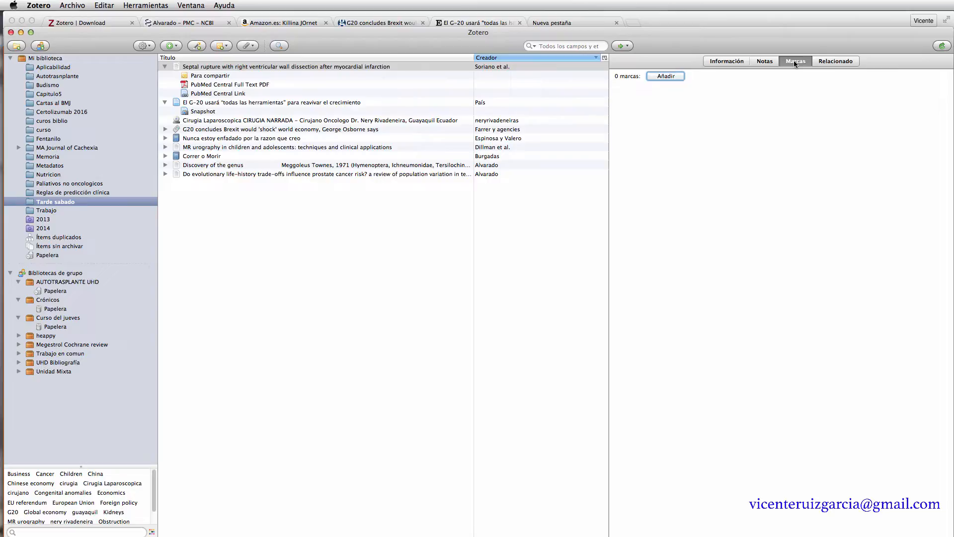
pyautogui.click(247, 175)
pyautogui.click(165, 174)
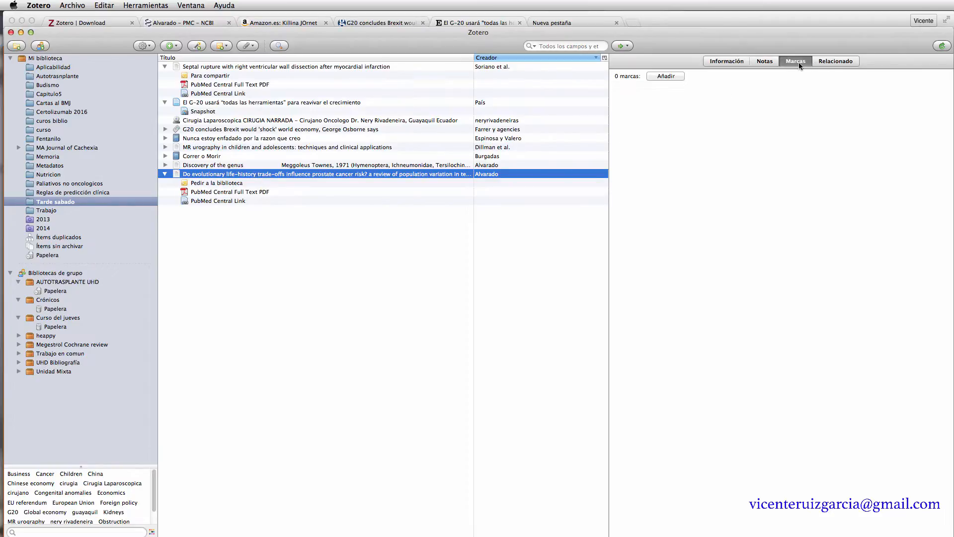
pyautogui.click(52, 112)
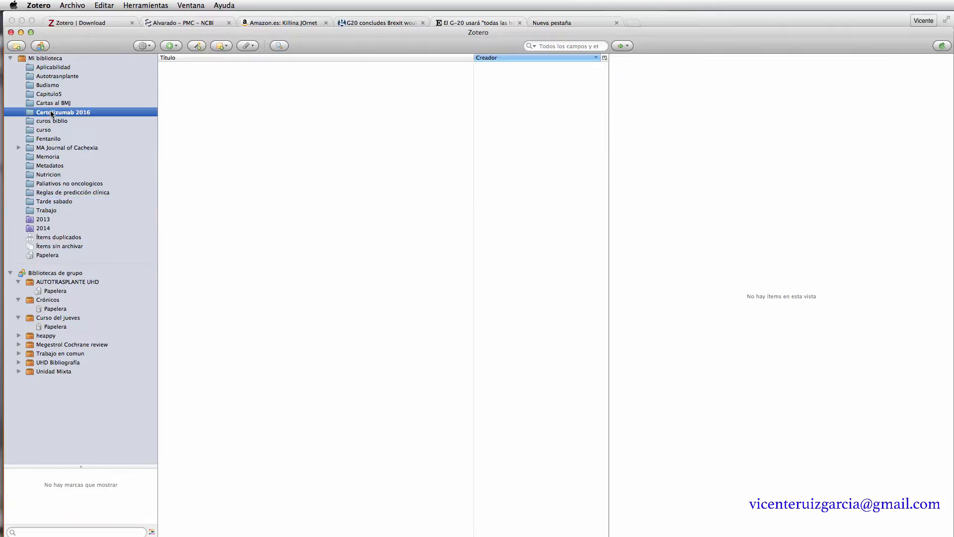
# - Drag 'How important is malnutrition?' from MA Journal of Cachexia into Tarde sabado and confirm it arrived
pyautogui.click(49, 149)
pyautogui.click(200, 83)
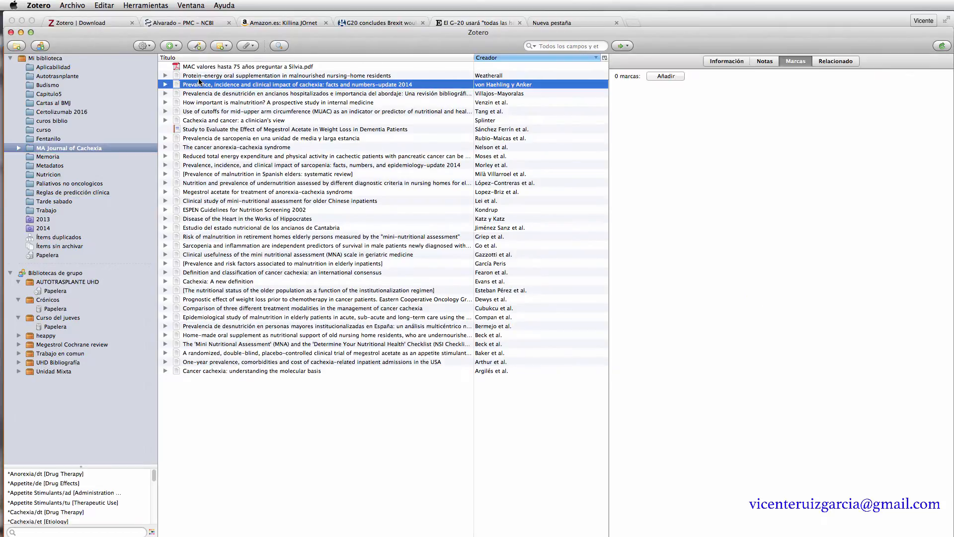
pyautogui.click(220, 94)
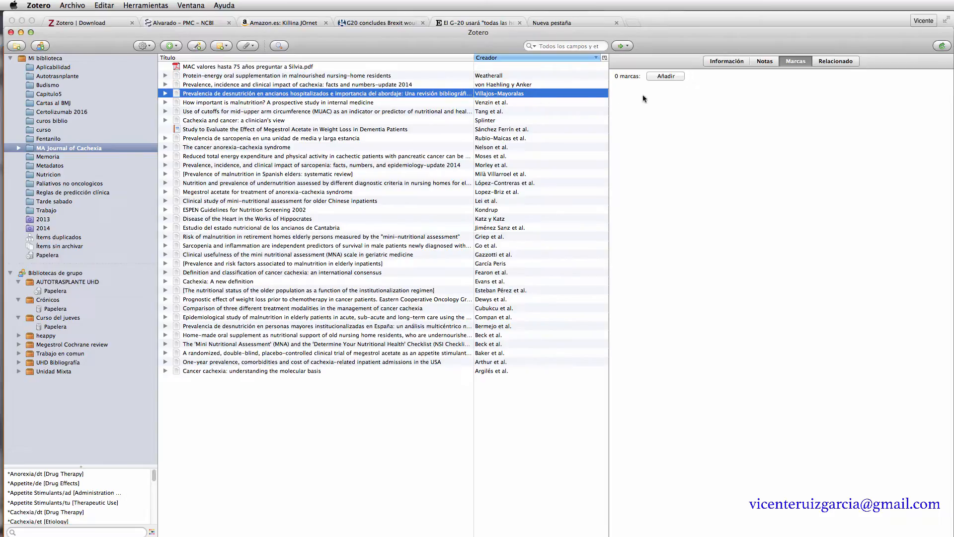
pyautogui.click(218, 103)
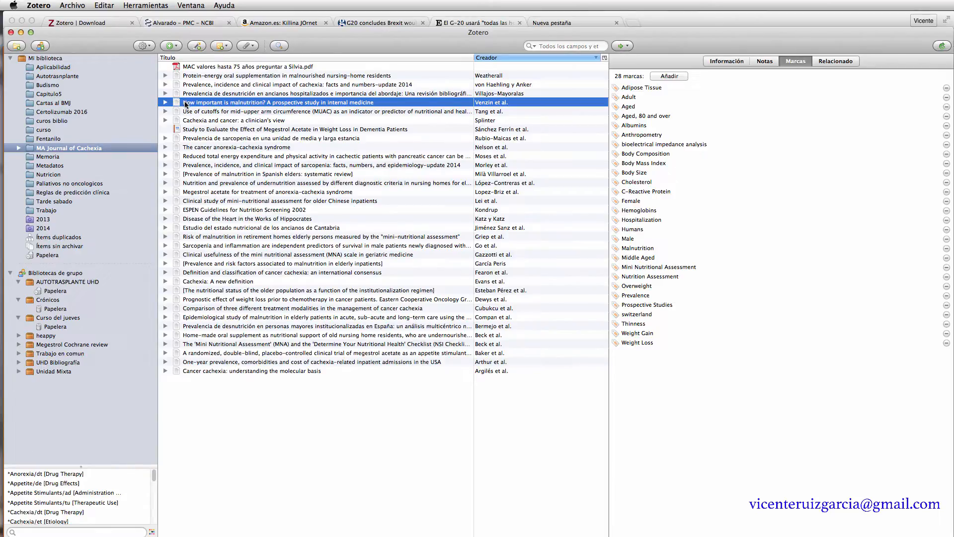
pyautogui.moveTo(185, 103); pyautogui.dragTo(48, 203)
pyautogui.click(49, 202)
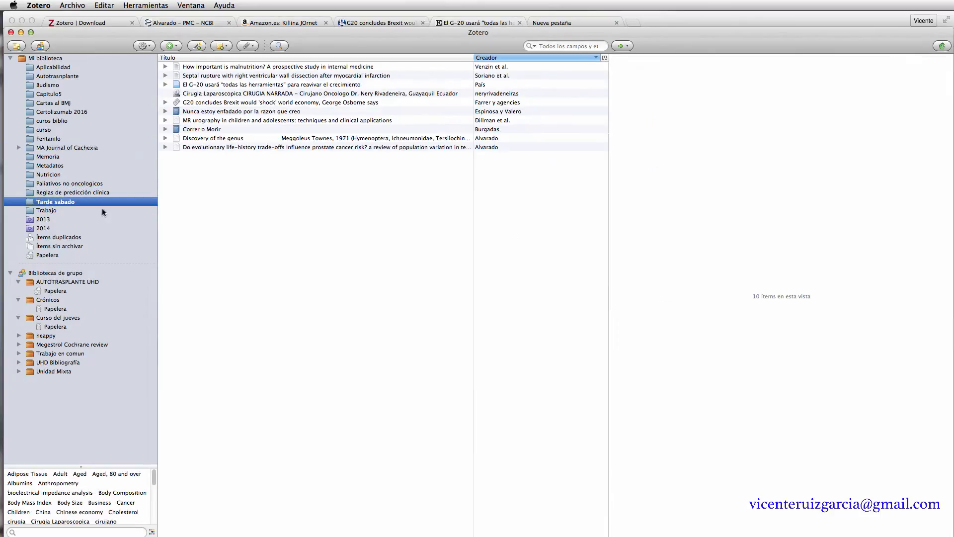
# - Add the tag 'Citas' to the How important is malnutrition? article in Tarde sabado
pyautogui.click(225, 66)
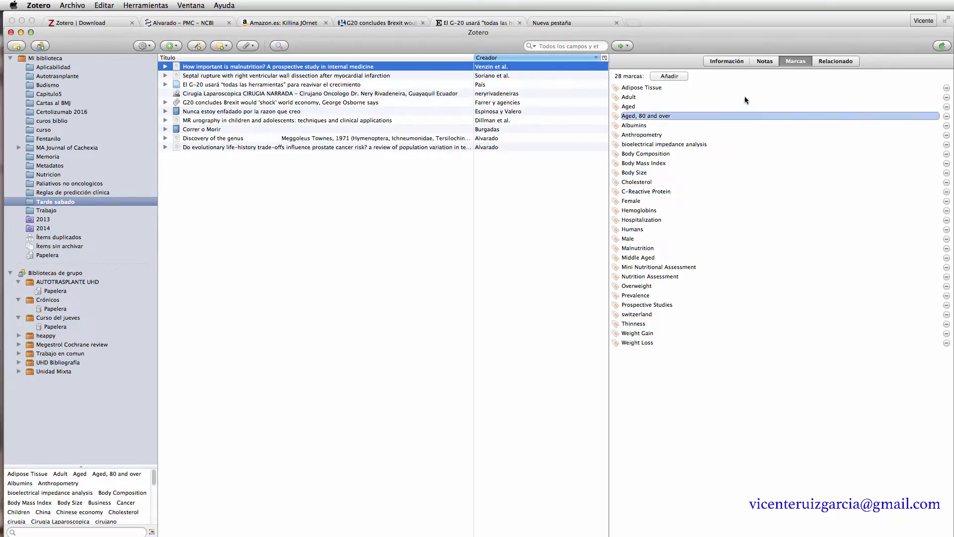
pyautogui.click(670, 77)
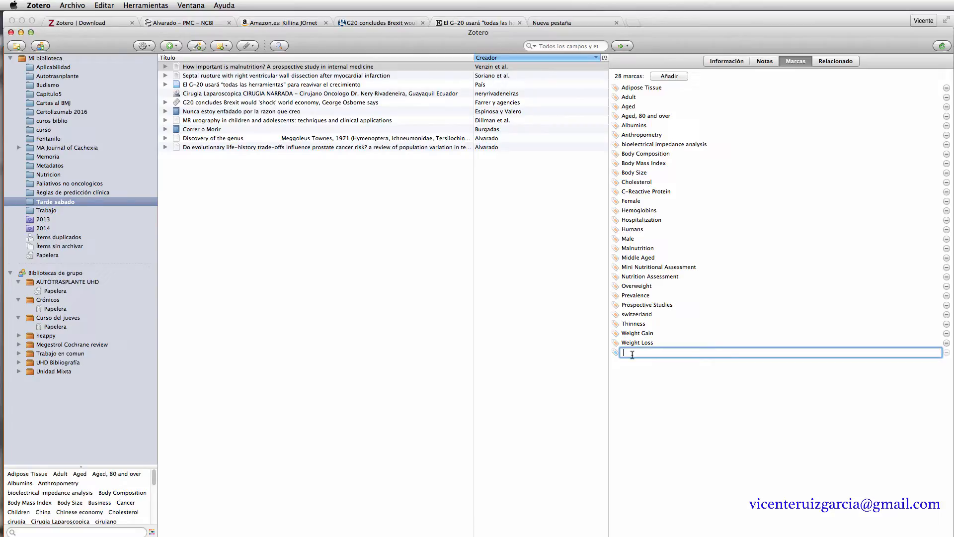
pyautogui.write('c')
pyautogui.press('BackSpace')
pyautogui.write('Para cita')
pyautogui.press('BackSpace')
pyautogui.press('BackSpace')
pyautogui.press('BackSpace')
pyautogui.press('BackSpace')
pyautogui.press('BackSpace')
pyautogui.press('BackSpace')
pyautogui.press('BackSpace')
pyautogui.press('BackSpace')
pyautogui.press('BackSpace')
pyautogui.write('Citas')
pyautogui.press('Return')
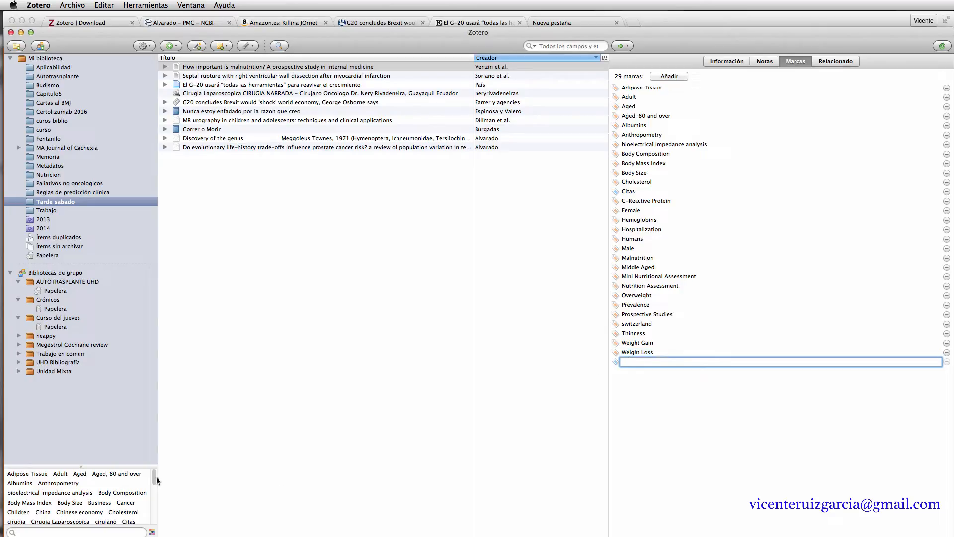
pyautogui.moveTo(154, 481); pyautogui.dragTo(160, 525)
pyautogui.scroll(5, 95, 495)
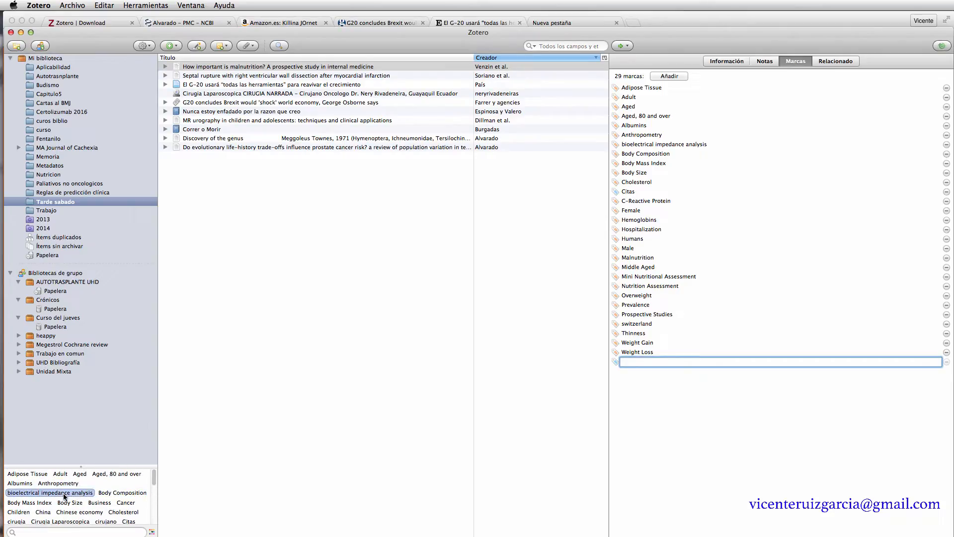
# - Filter by the Body Mass Index and Body Size tags, then return to Mi biblioteca
pyautogui.click(42, 503)
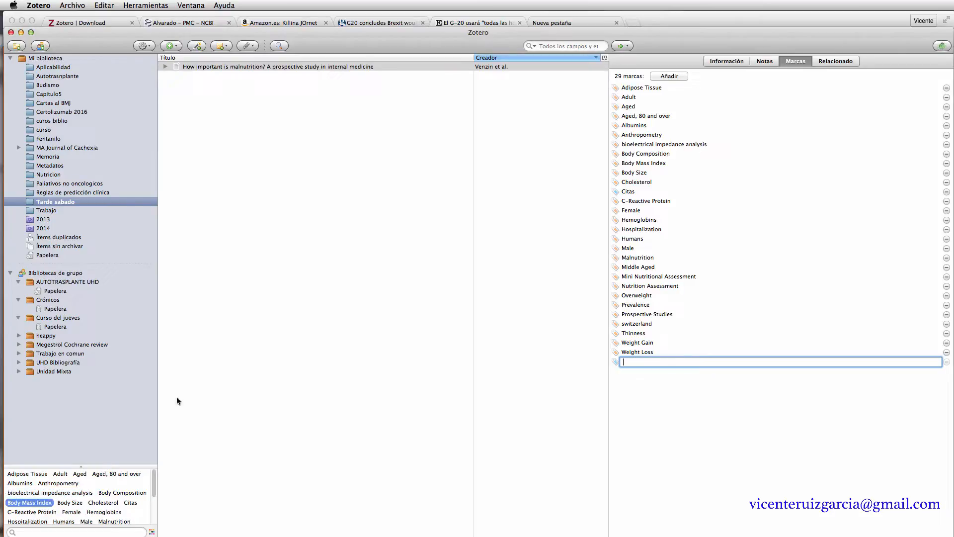
pyautogui.click(69, 503)
pyautogui.click(41, 58)
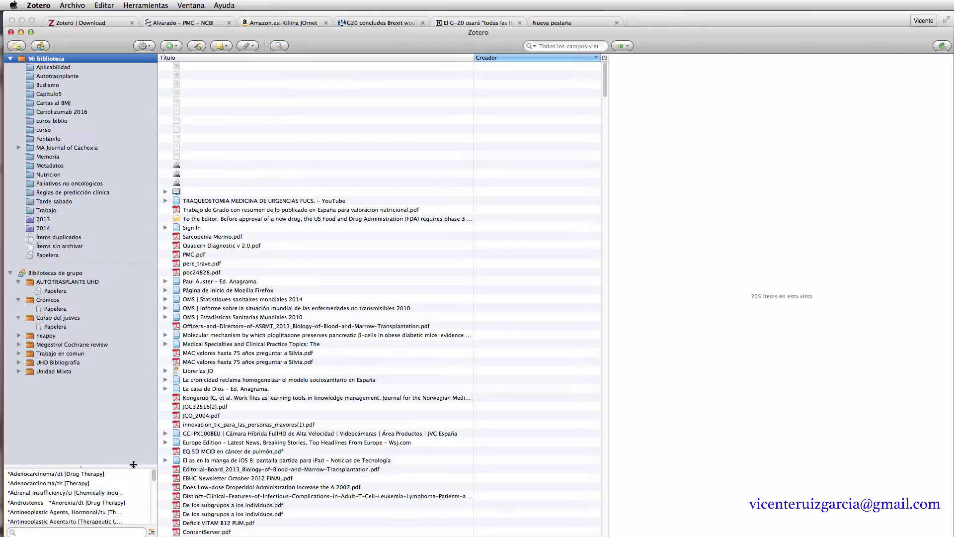
# - Enlarge the tag pane and combine cholesterol and cachexia/th [Therapy] tags, leaving Wasting in chronic kidney disease
pyautogui.moveTo(133, 466); pyautogui.dragTo(156, 369)
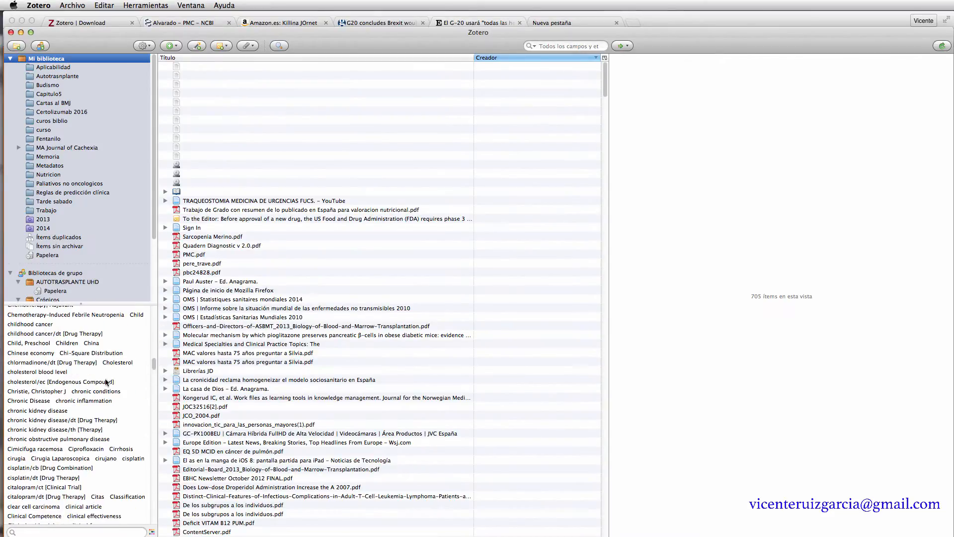
pyautogui.click(31, 374)
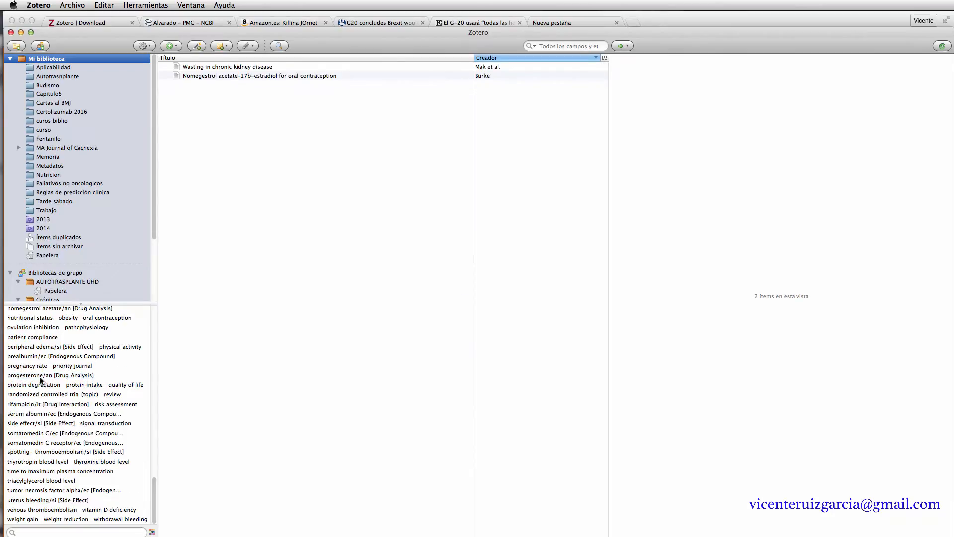
pyautogui.moveTo(155, 486); pyautogui.dragTo(158, 321)
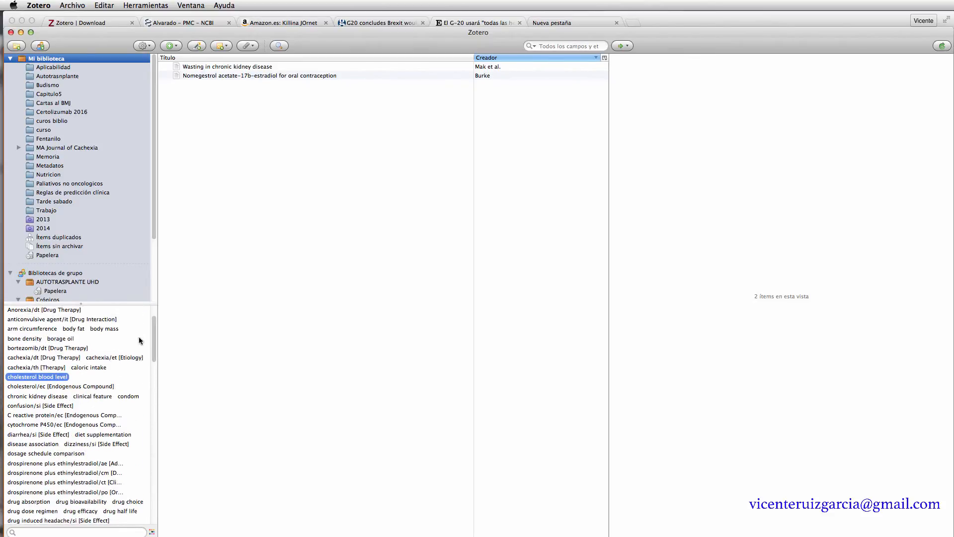
pyautogui.click(87, 388)
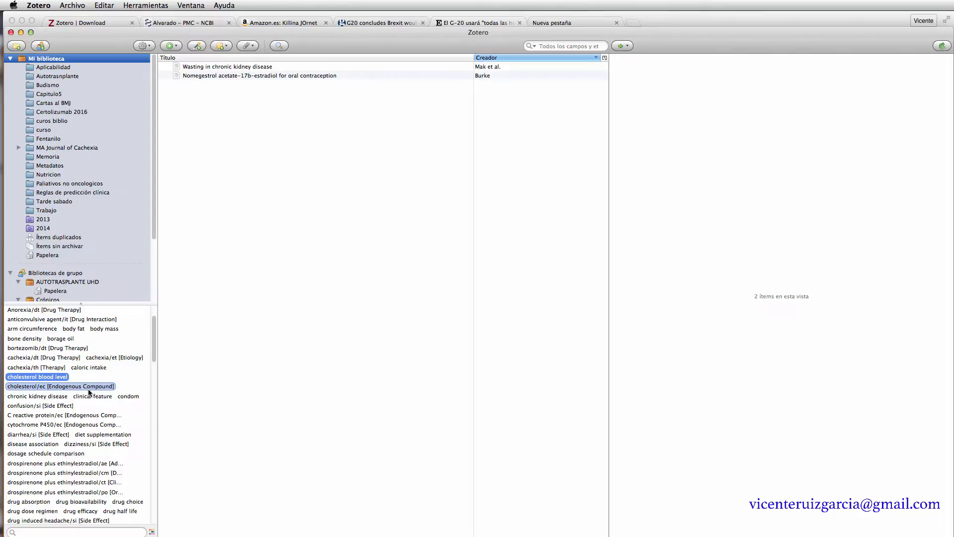
pyautogui.click(30, 377)
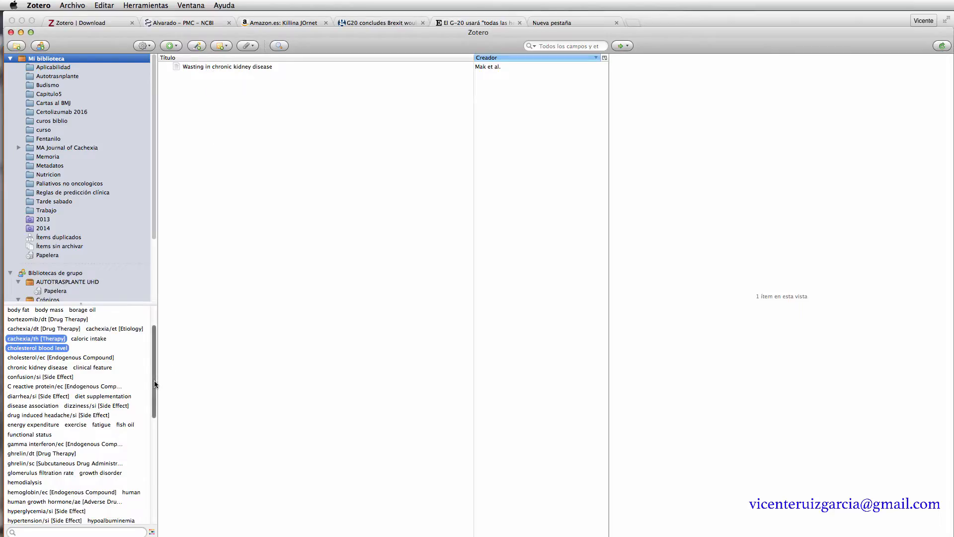
pyautogui.scroll(-2, 154, 396)
pyautogui.scroll(5, 154, 396)
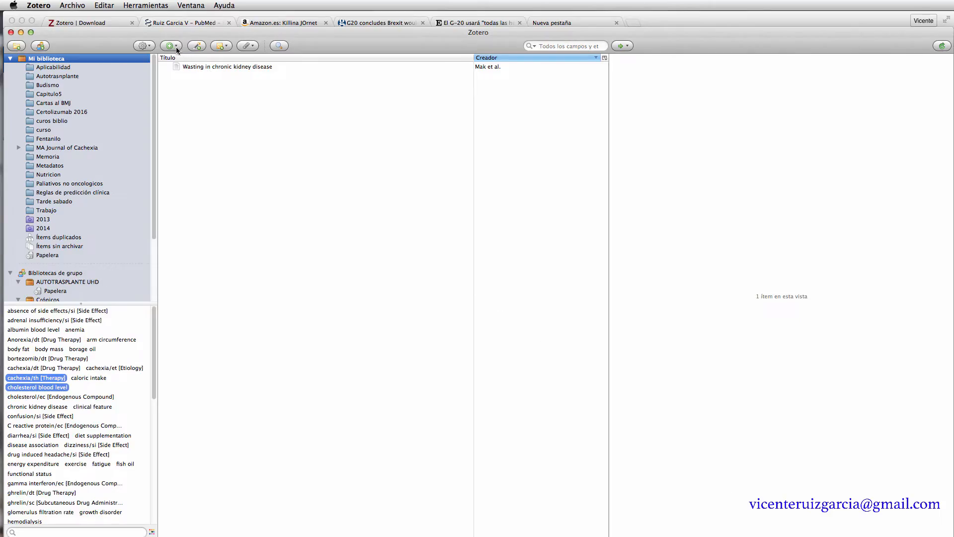
# - Add the article with PMID 25300172 through Add Item by Identifier
pyautogui.click(201, 48)
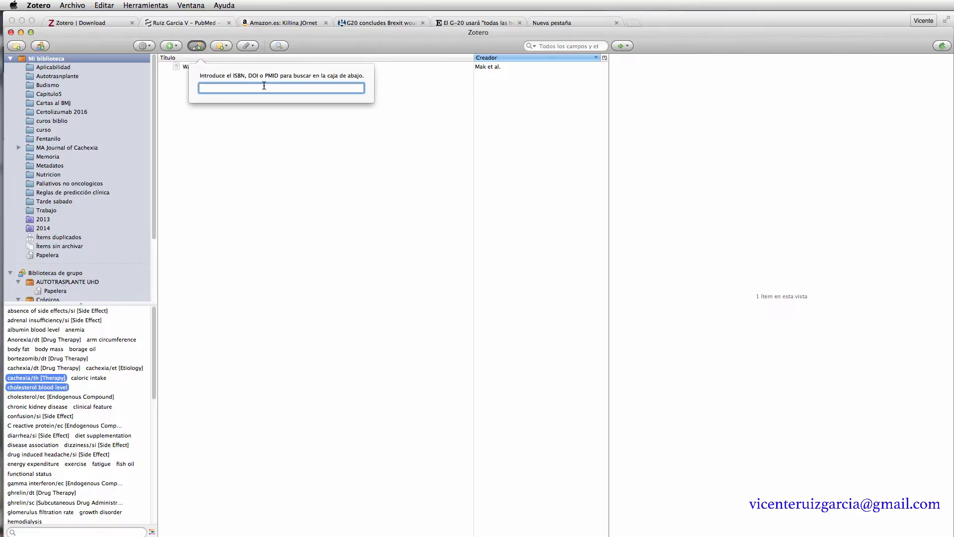
pyautogui.write('25300172')
pyautogui.press('Return')
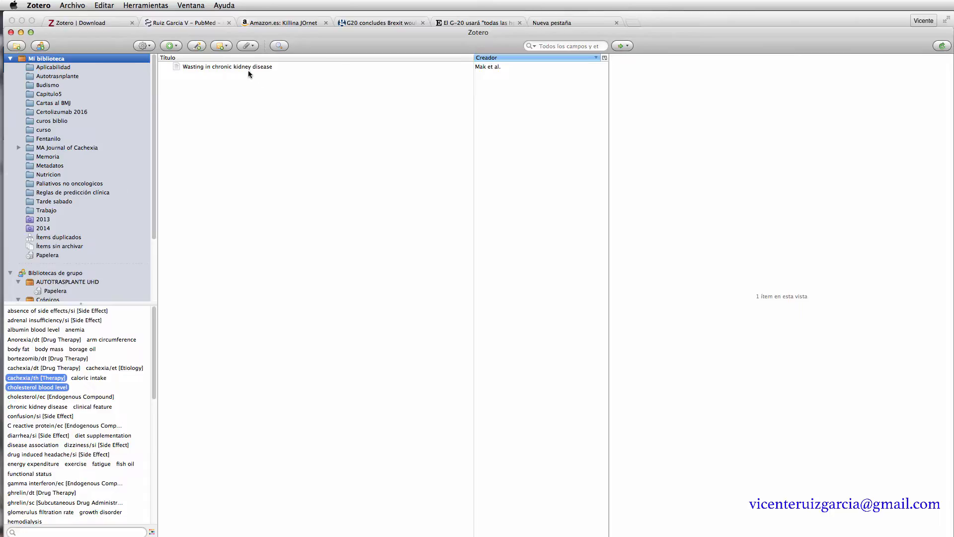
# - Check the kidney wasting article's details, then open the MA Journal of Cachexia collection
pyautogui.click(244, 67)
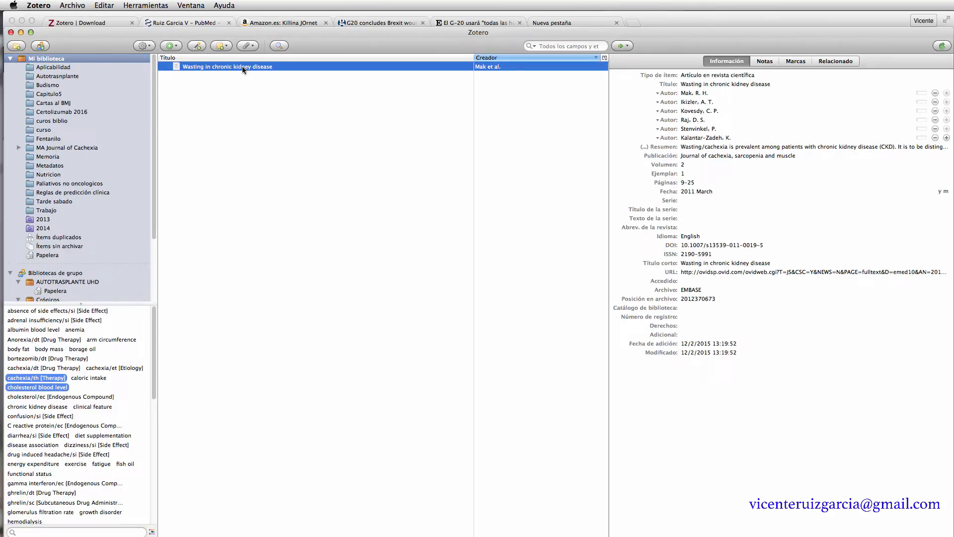
pyautogui.doubleClick(45, 148)
pyautogui.click(270, 417)
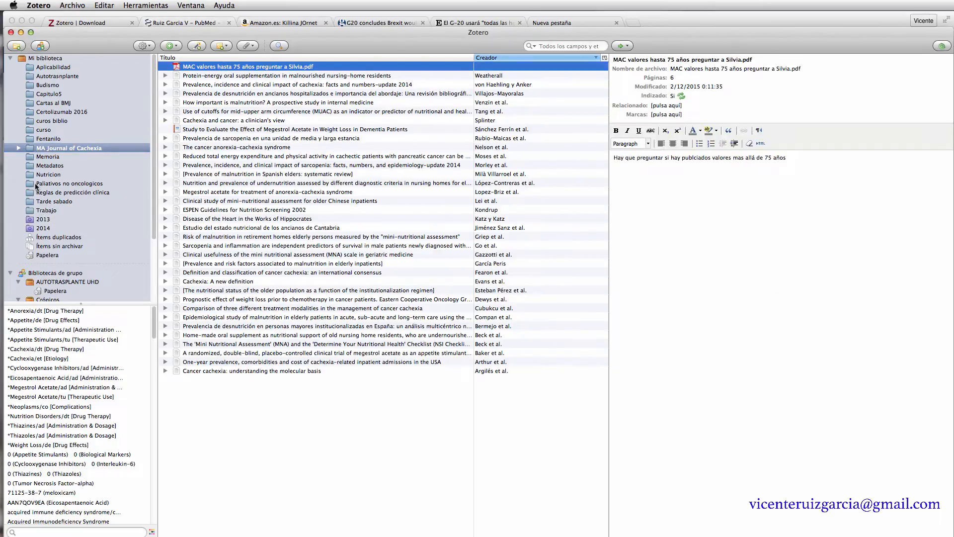
# - Add the heparin versus 0.9% sodium chloride flushing review to Tarde sabado by PMID and expand it
pyautogui.click(43, 203)
pyautogui.press('Tab')
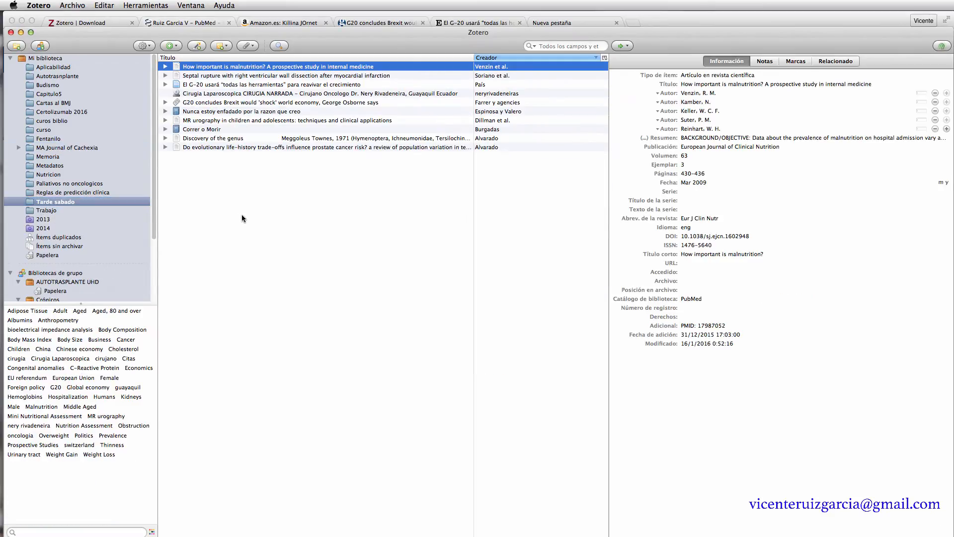
pyautogui.click(198, 46)
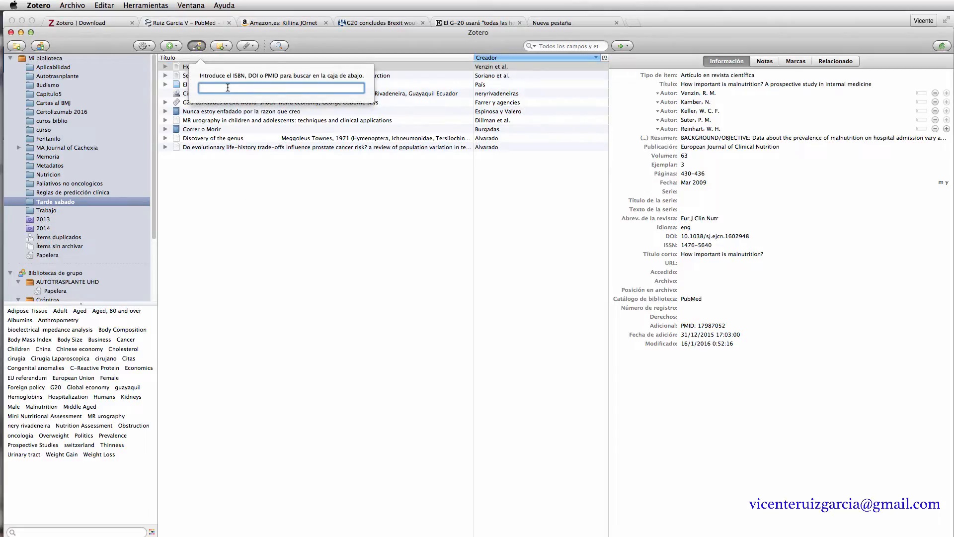
pyautogui.write('25300172')
pyautogui.press('Return')
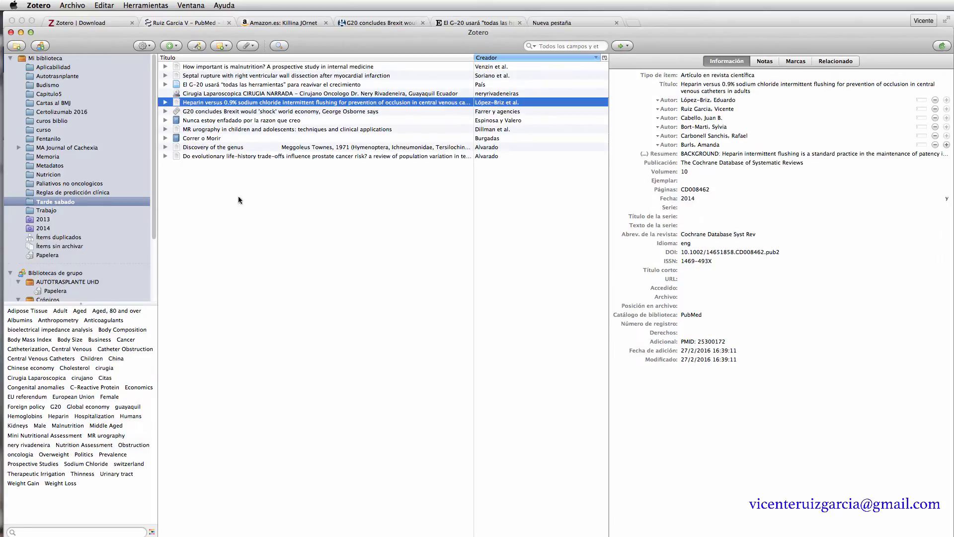
pyautogui.click(165, 102)
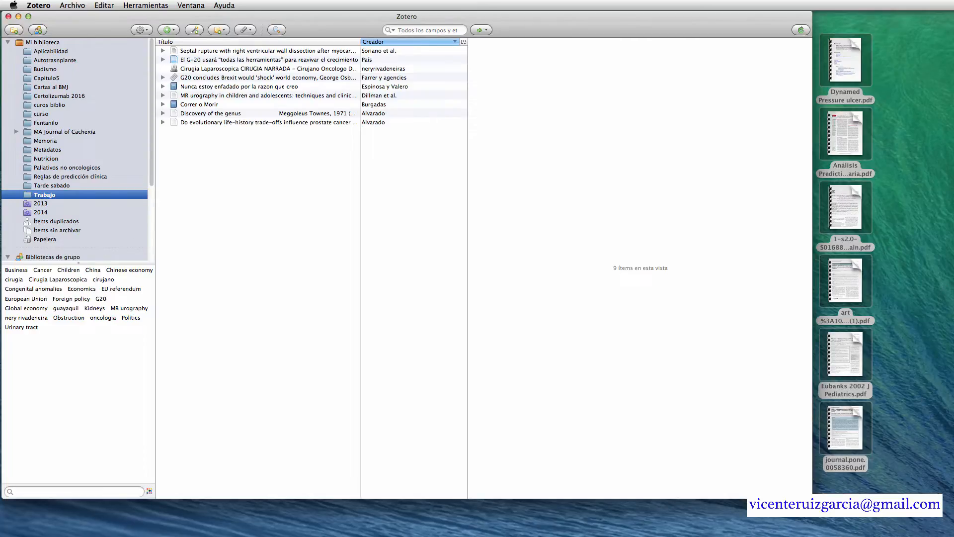
# - Drag the six desktop PDFs into the Trabajo collection and select all six imported files
pyautogui.moveTo(881, 492); pyautogui.dragTo(841, 58)
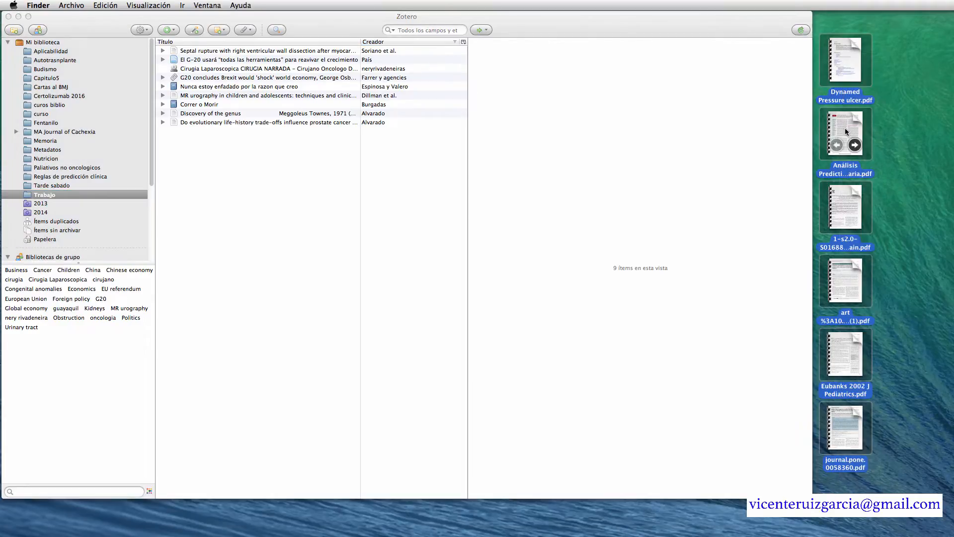
pyautogui.moveTo(842, 130); pyautogui.dragTo(240, 188)
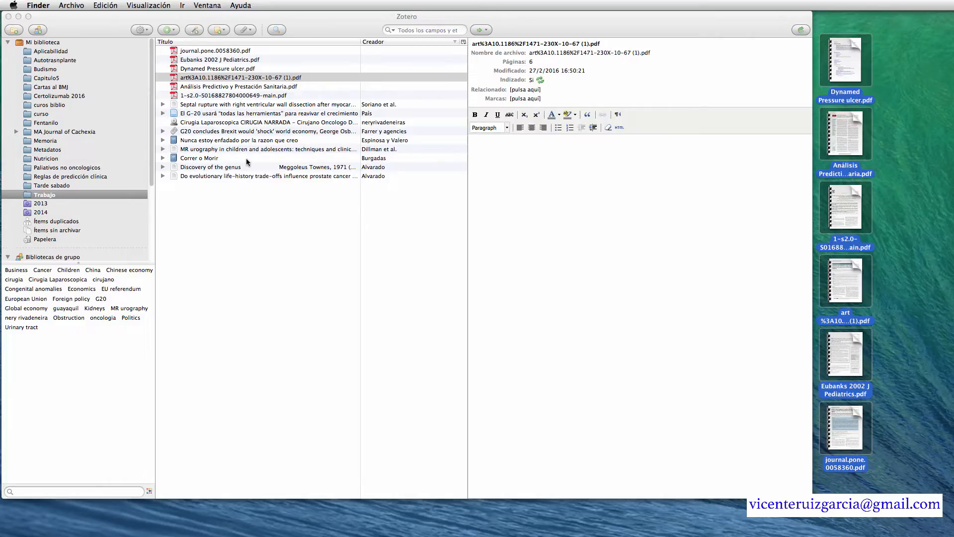
pyautogui.click(224, 101)
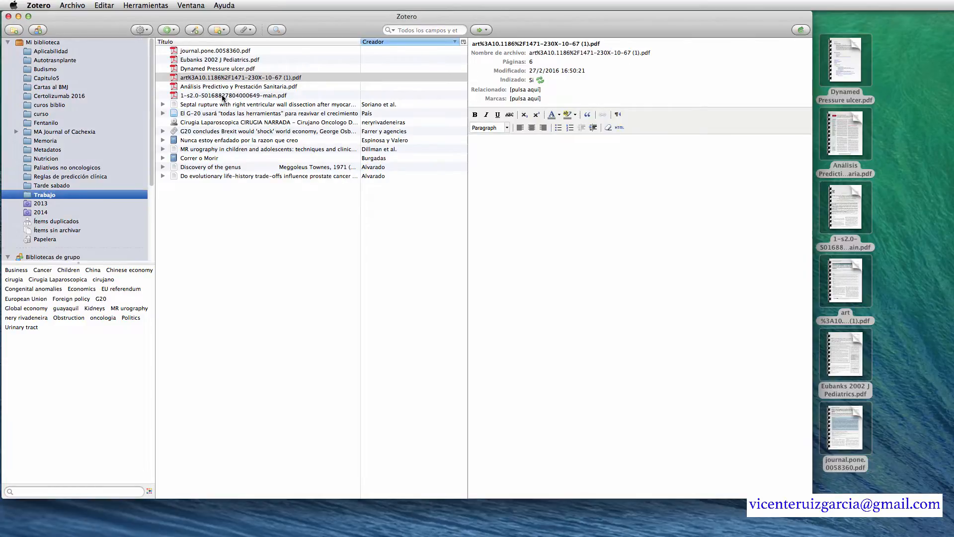
pyautogui.click(223, 96)
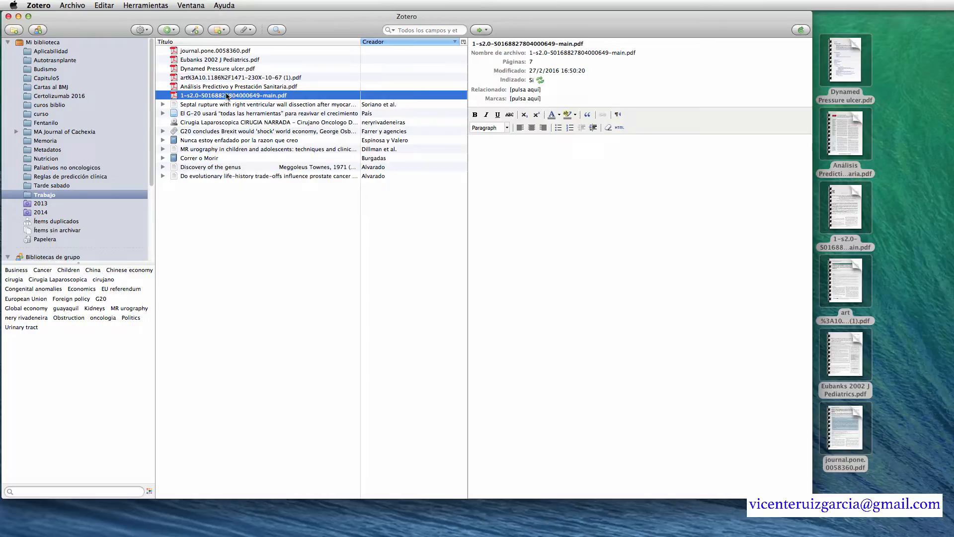
pyautogui.keyDown('shift'); pyautogui.click(231, 52); pyautogui.keyUp('shift')
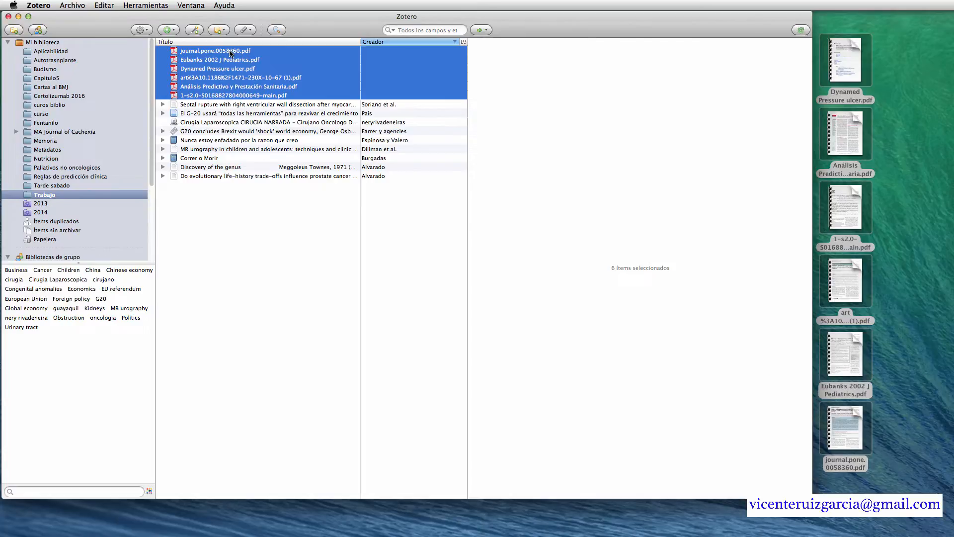
# - Retrieve metadata for the six PDFs, turning four into full article records
pyautogui.rightClick(230, 52)
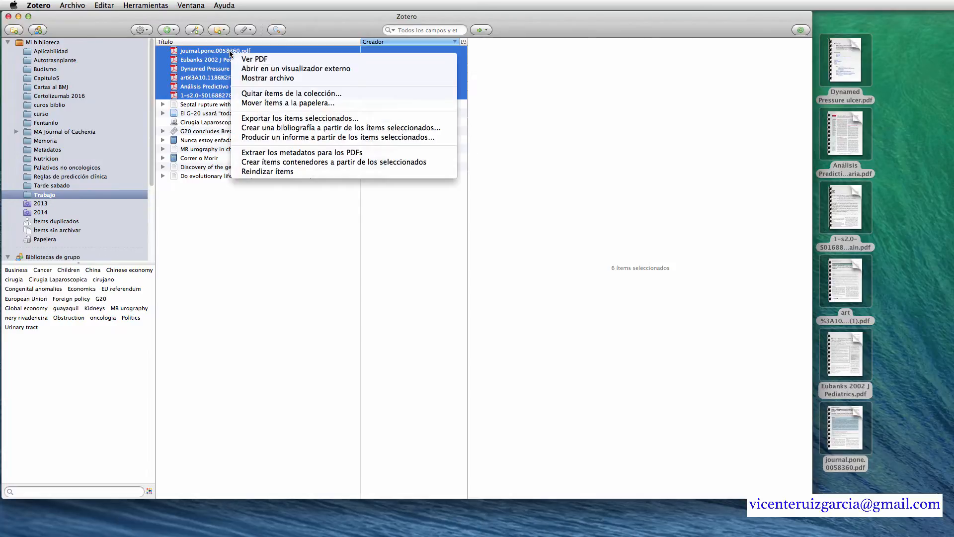
pyautogui.click(286, 154)
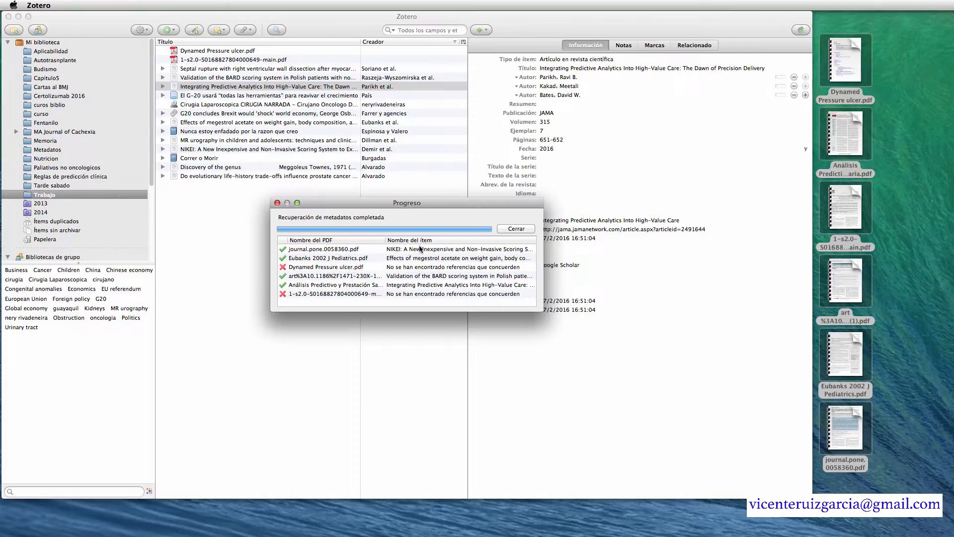
pyautogui.click(517, 229)
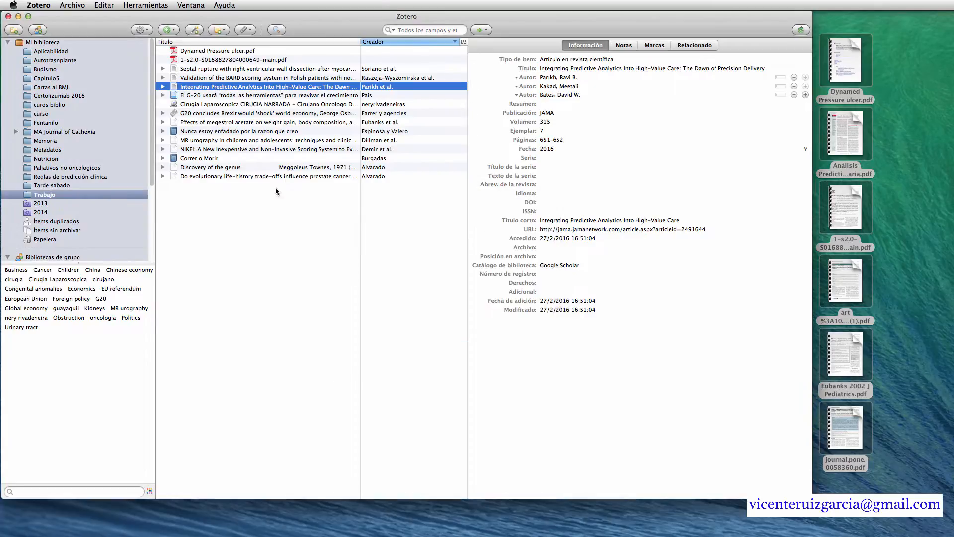
# - Inspect the NIKEI article's first-author last name, leaving it unchanged
pyautogui.click(221, 149)
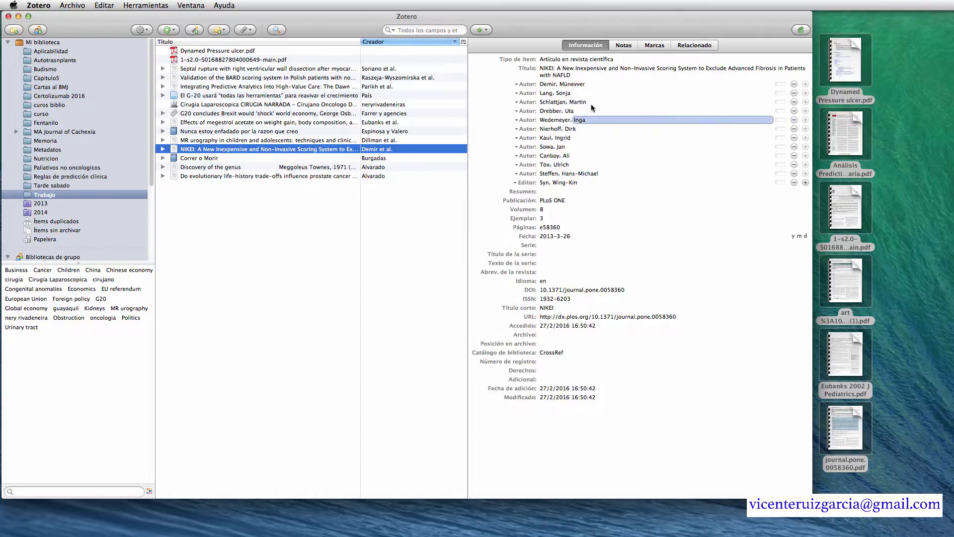
pyautogui.click(555, 85)
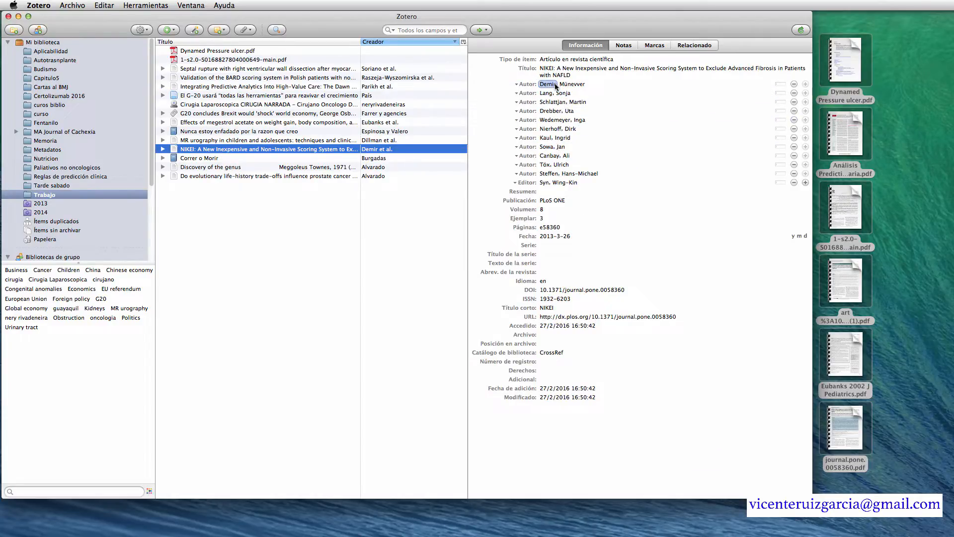
pyautogui.press('Tab')
pyautogui.press('Tab')
pyautogui.press('Tab')
pyautogui.press('Tab')
pyautogui.press('Tab')
pyautogui.press('Tab')
pyautogui.press('Tab')
pyautogui.press('Tab')
pyautogui.press('Tab')
pyautogui.press('Tab')
pyautogui.press('Tab')
pyautogui.press('Tab')
pyautogui.press('Tab')
pyautogui.press('Tab')
pyautogui.press('Tab')
pyautogui.press('Tab')
pyautogui.press('Tab')
pyautogui.press('Tab')
pyautogui.press('Tab')
pyautogui.press('Tab')
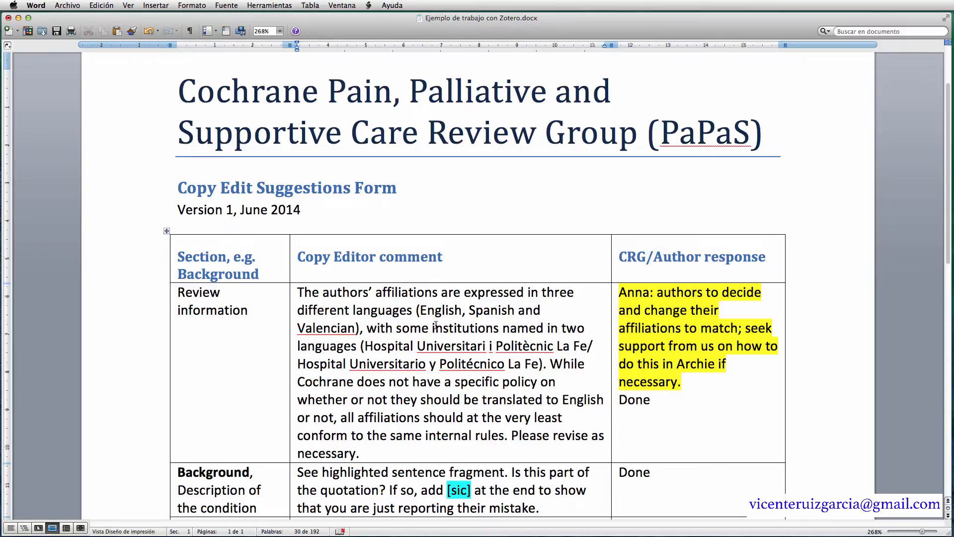
# - Place the cursor after 'affiliations' in the comment cell and open the scripts menu with Zotero commands
pyautogui.click(437, 292)
pyautogui.click(368, 6)
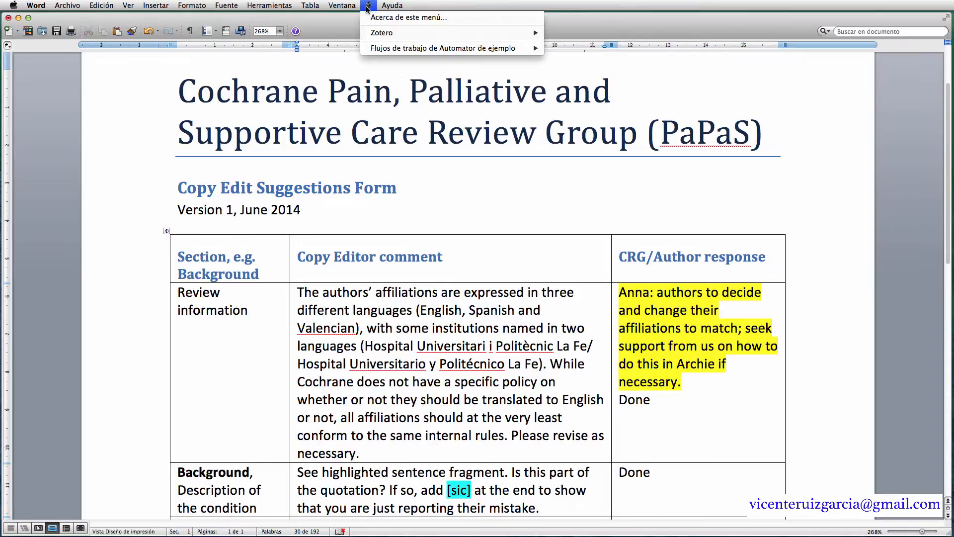
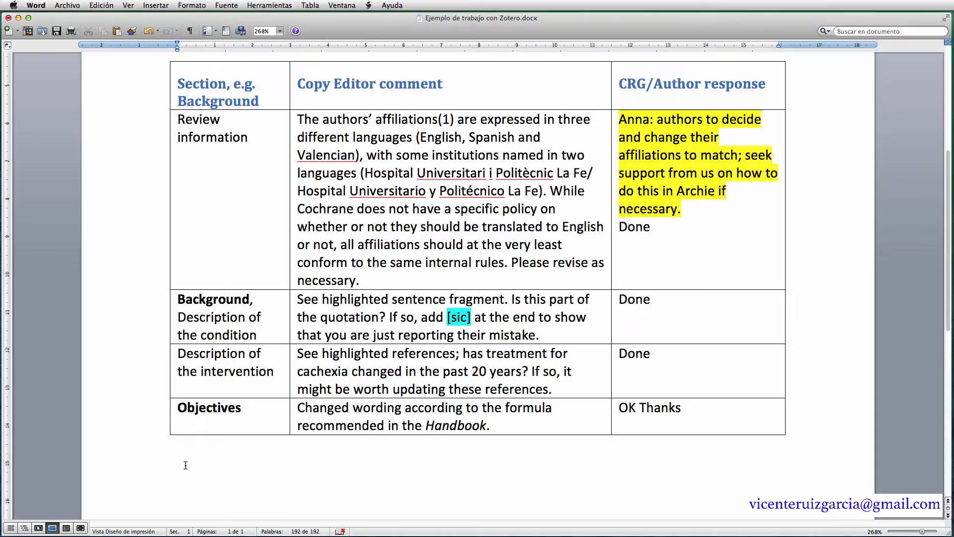
# - Bring up the Zotero commands from Word's script menu
pyautogui.click(368, 6)
# - Insert the Zotero bibliography below the table and confirm it is a Zotero field
pyautogui.moveTo(393, 33)
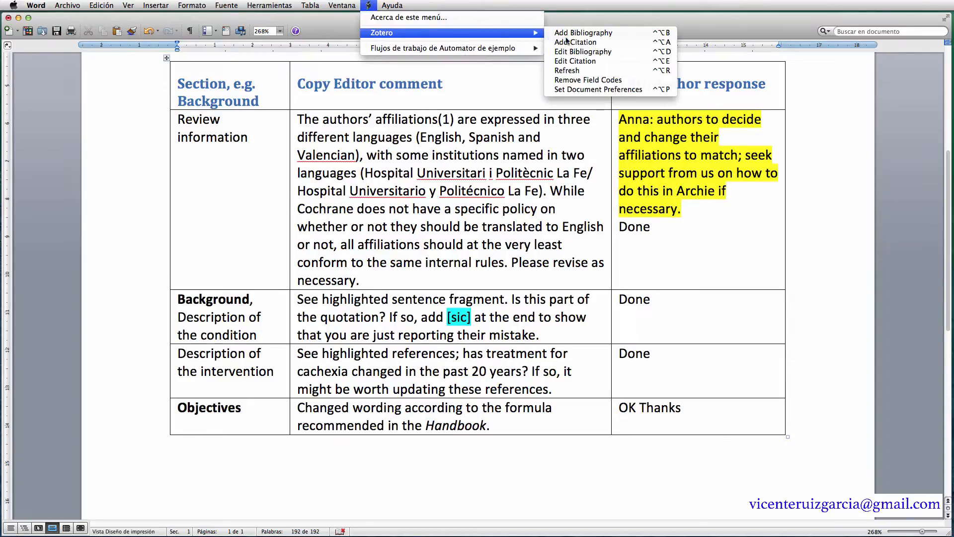
pyautogui.click(592, 43)
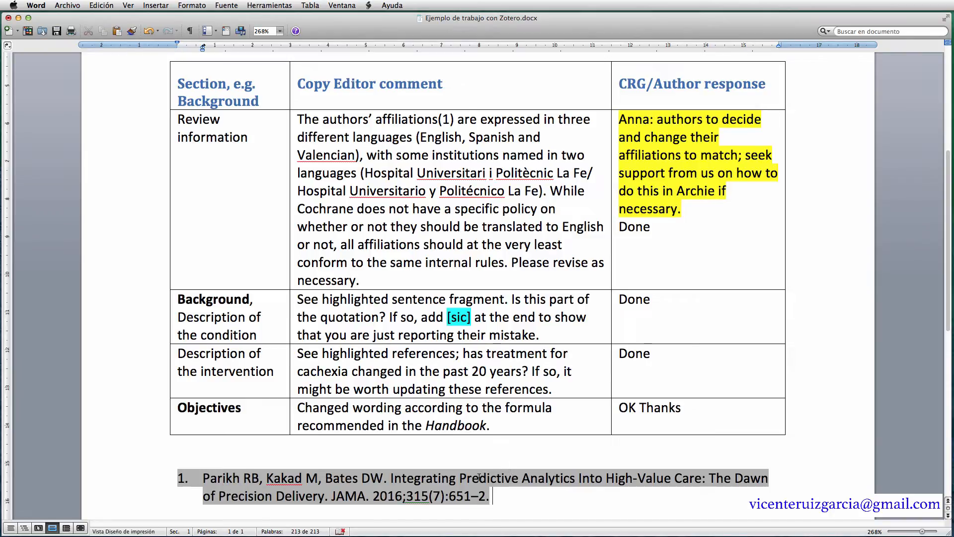
pyautogui.click(470, 452)
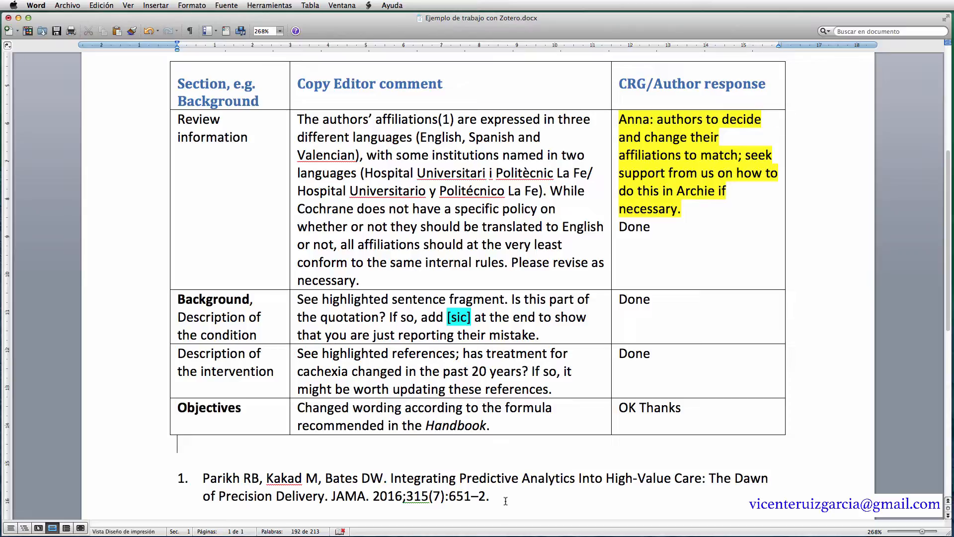
pyautogui.click(496, 498)
pyautogui.click(482, 459)
# - Put the cursor after 'Copy Editor comment', then dismiss the Zotero commands unused
pyautogui.click(446, 86)
pyautogui.click(369, 5)
pyautogui.moveTo(392, 35)
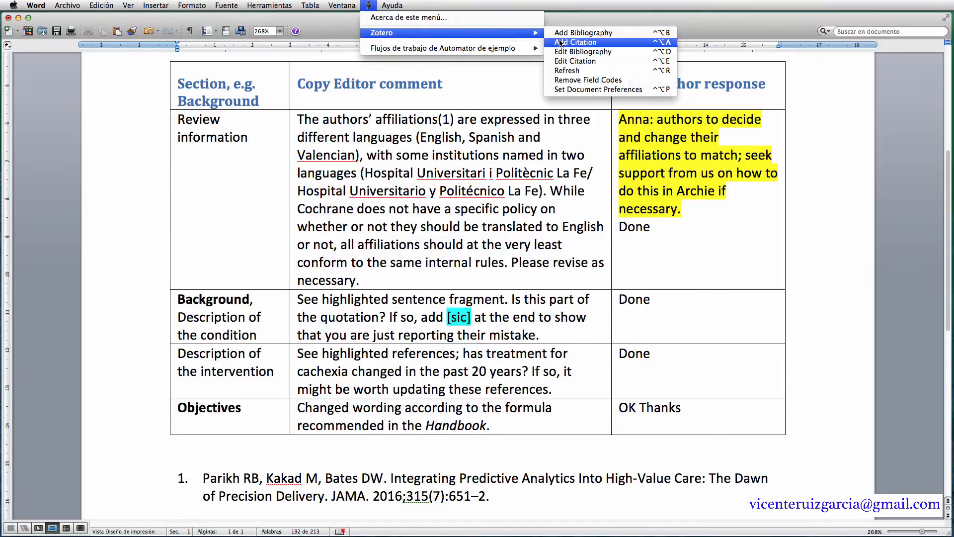
pyautogui.click(563, 42)
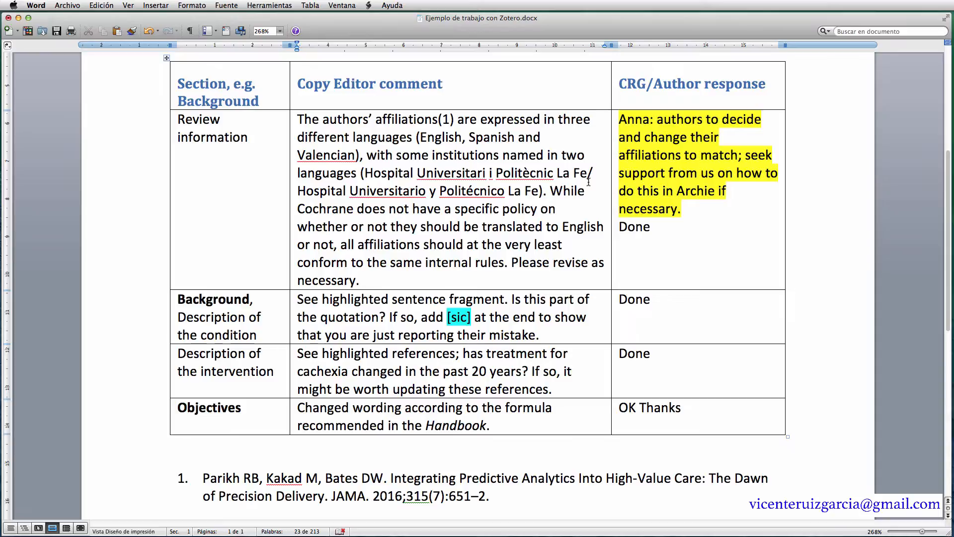
# - Cite 'Correr o Morir' after 'Copy Editor comment' using the classic citation picker
pyautogui.click(368, 6)
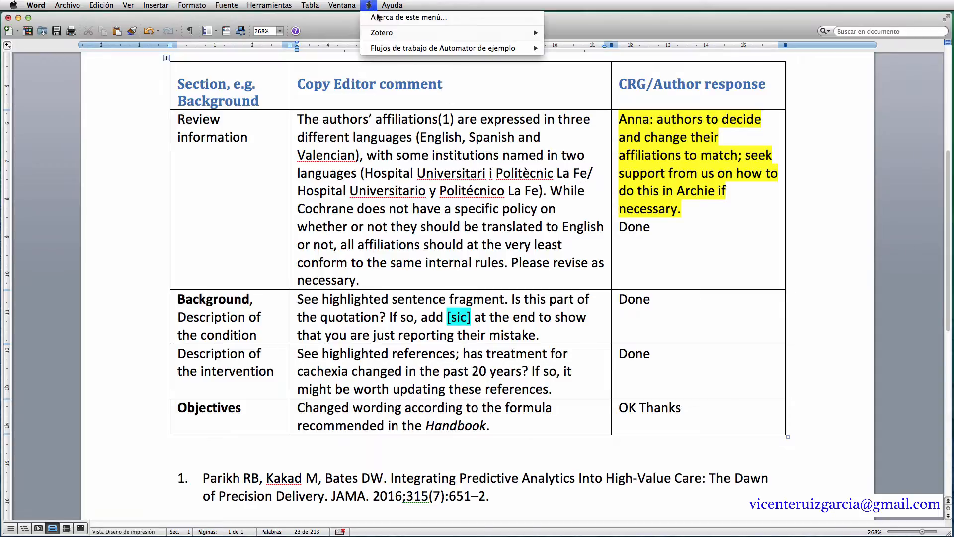
pyautogui.moveTo(390, 34)
pyautogui.click(581, 43)
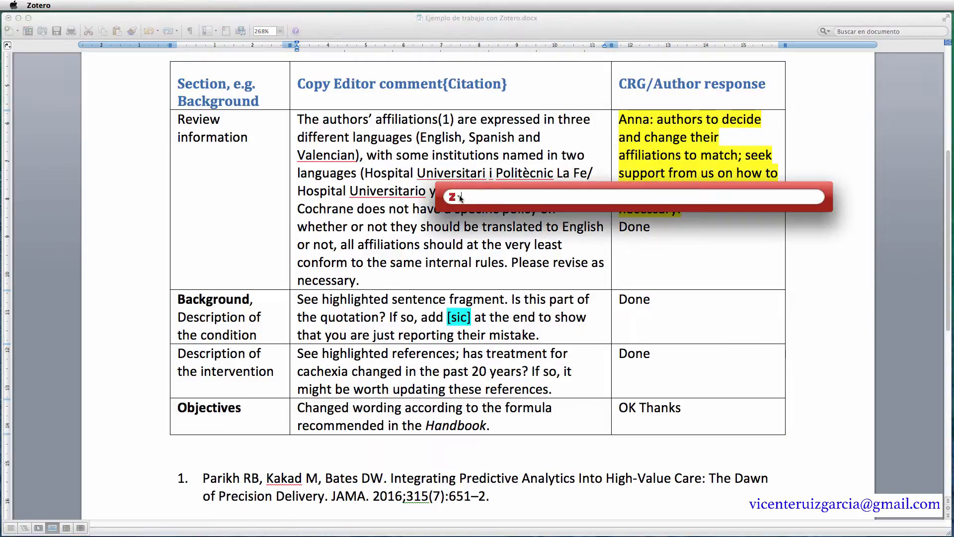
pyautogui.click(453, 197)
pyautogui.click(487, 220)
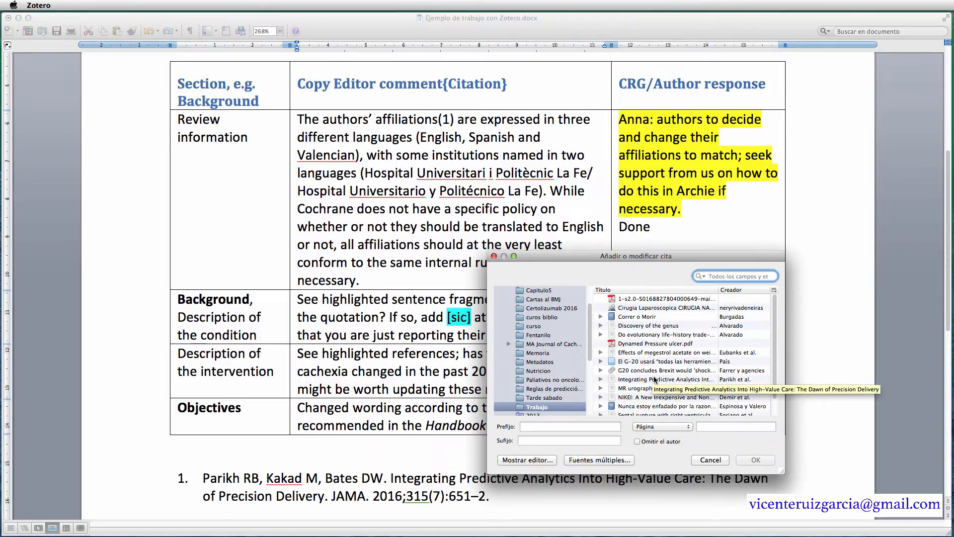
pyautogui.click(642, 318)
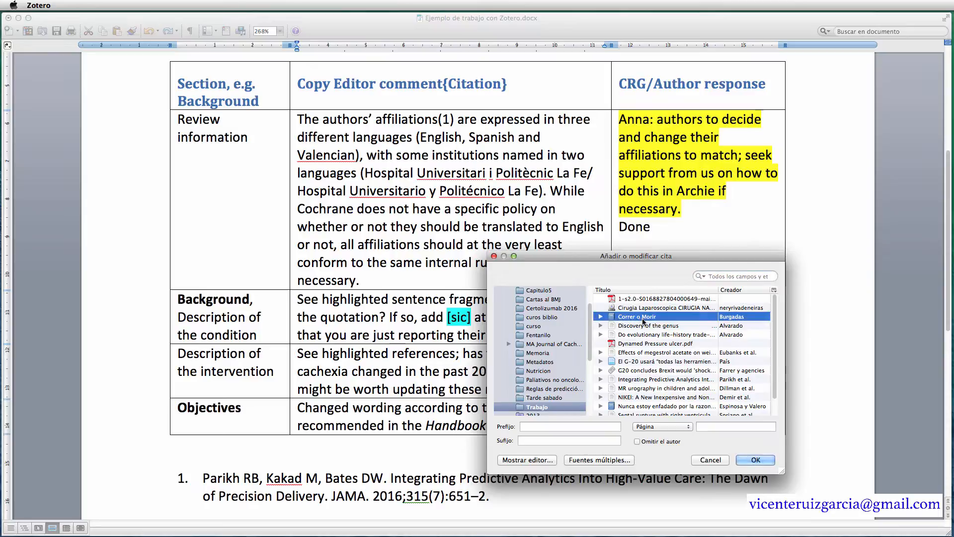
pyautogui.click(748, 460)
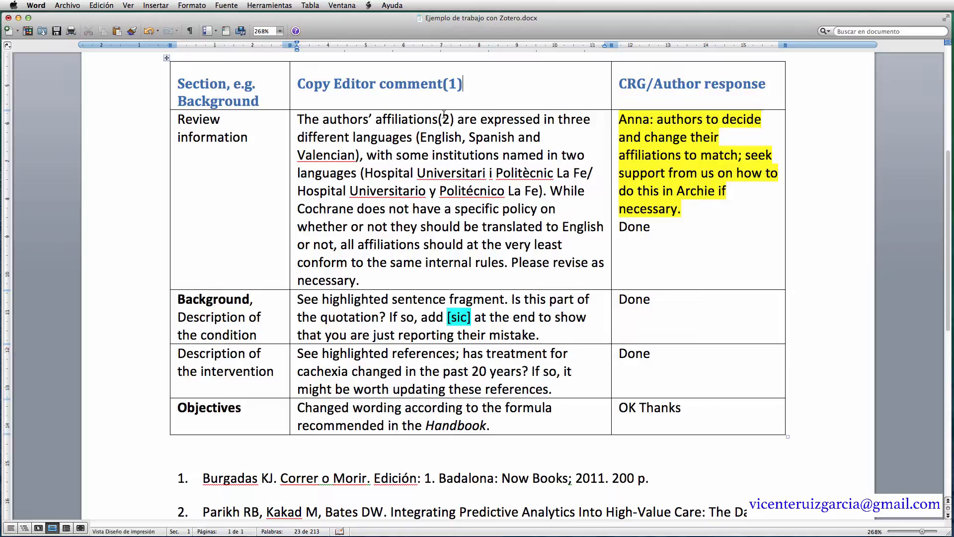
# - Review the bibliography, which now lists two numbered references, below the table
pyautogui.click(687, 478)
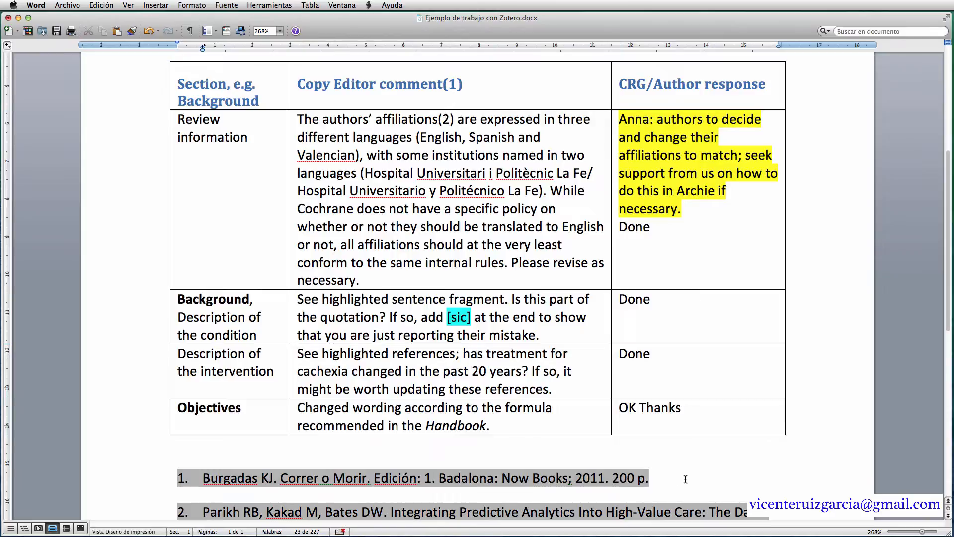
pyautogui.click(521, 456)
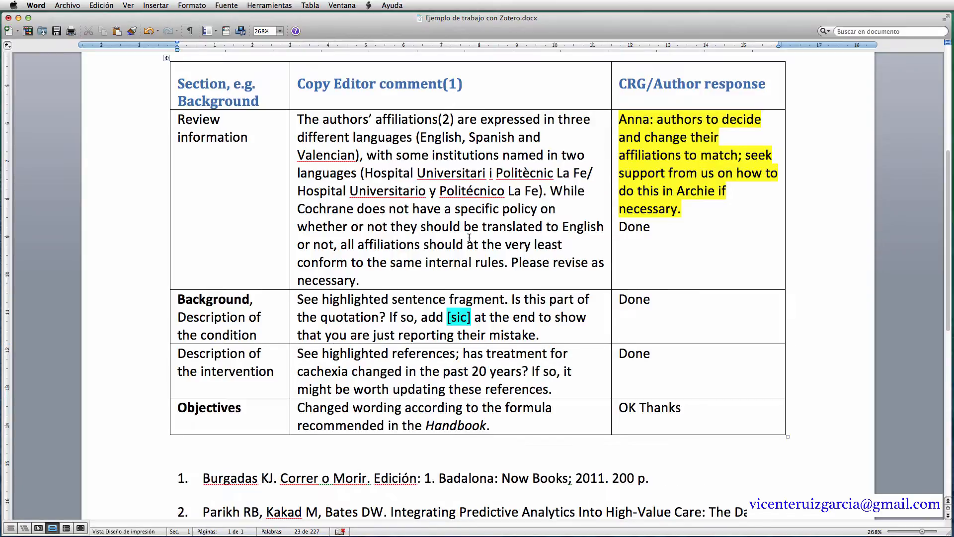
pyautogui.moveTo(951, 322); pyautogui.dragTo(950, 383)
pyautogui.click(506, 382)
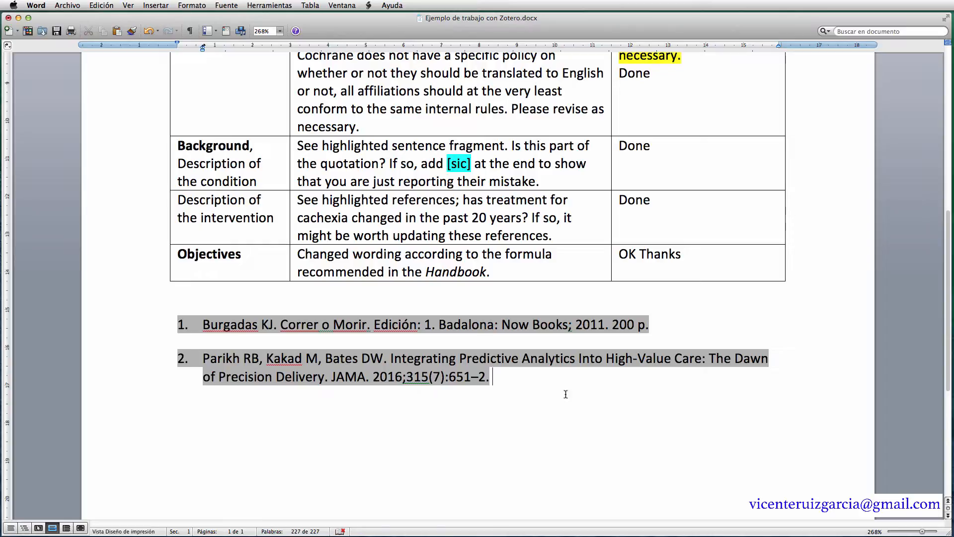
pyautogui.moveTo(946, 338); pyautogui.dragTo(951, 191)
# - Set the document's Zotero citation style to Nature
pyautogui.click(368, 5)
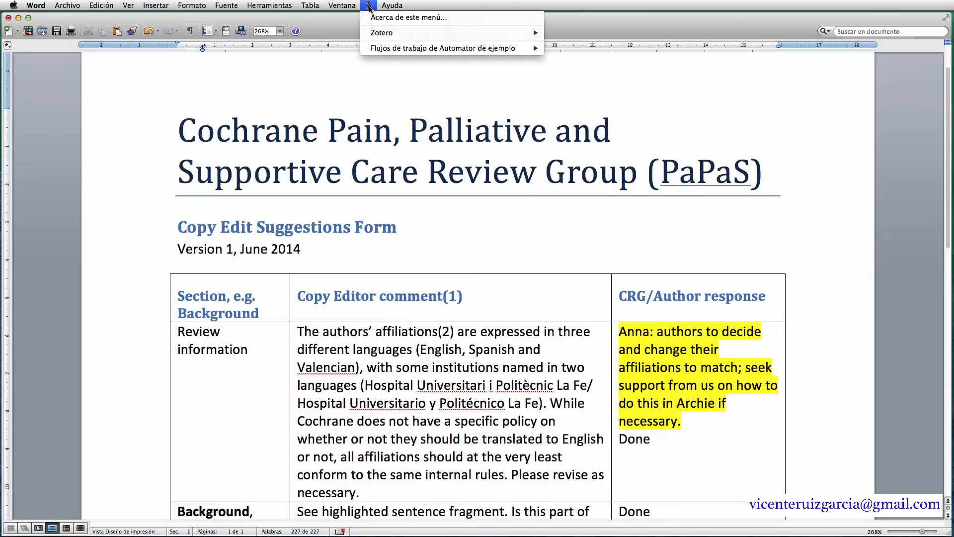
pyautogui.moveTo(433, 34)
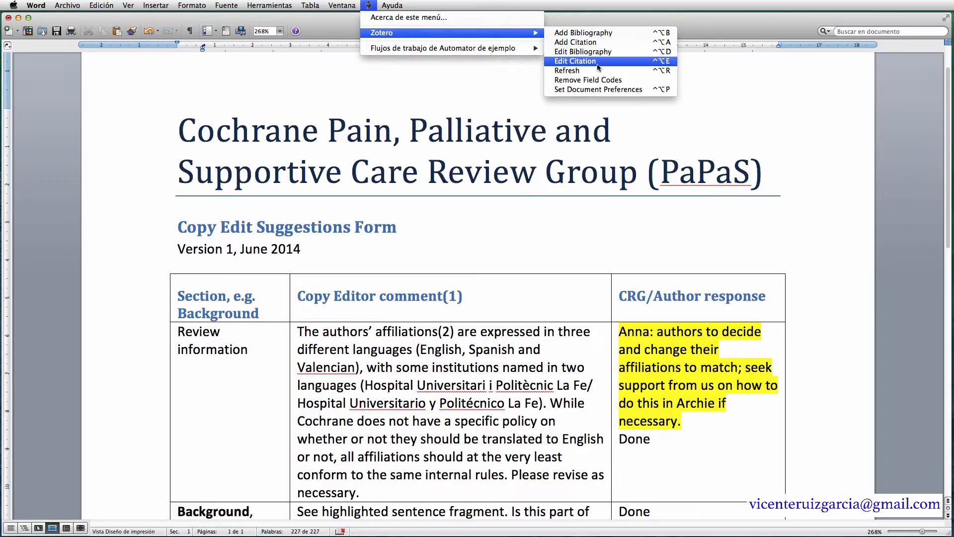
pyautogui.click(602, 89)
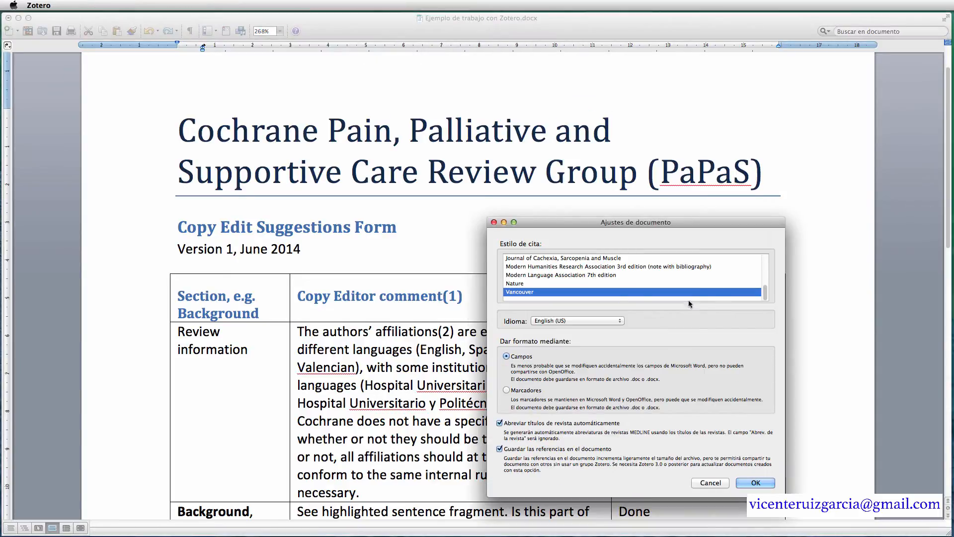
pyautogui.click(524, 283)
pyautogui.click(756, 483)
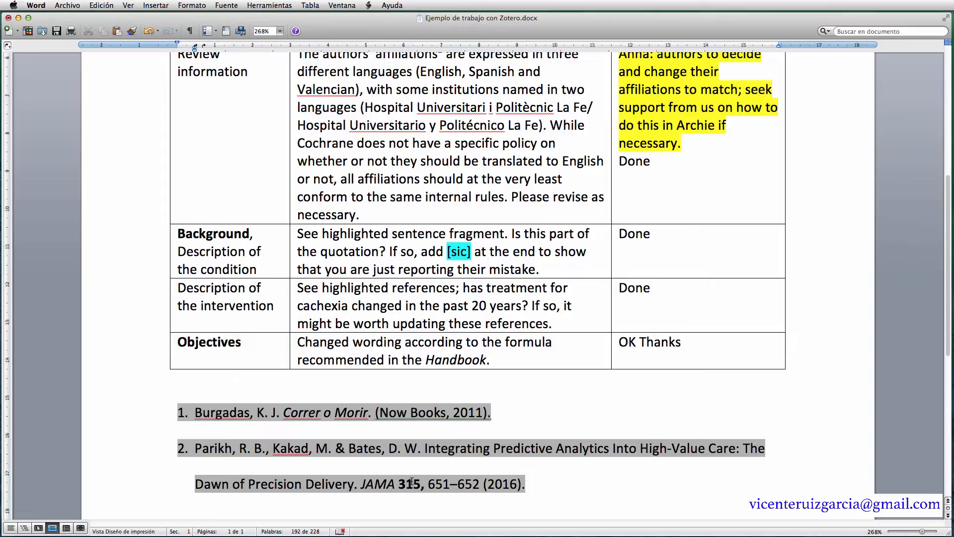
# - Inspect reference 2's JAMA volume 315 and the superscript 2 citation after 'affiliations'
pyautogui.moveTo(398, 482); pyautogui.dragTo(420, 482)
pyautogui.moveTo(360, 481); pyautogui.dragTo(396, 483)
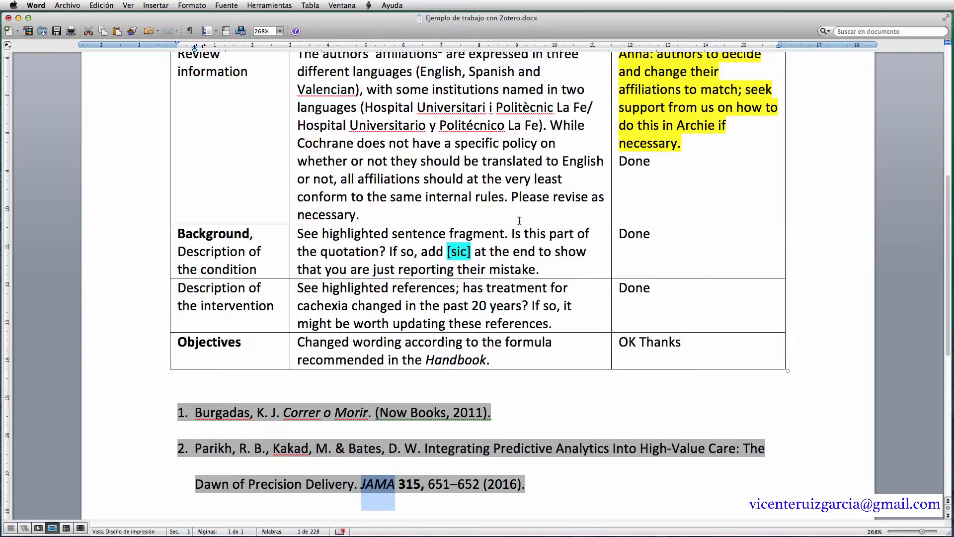
pyautogui.scroll(3, 515, 224)
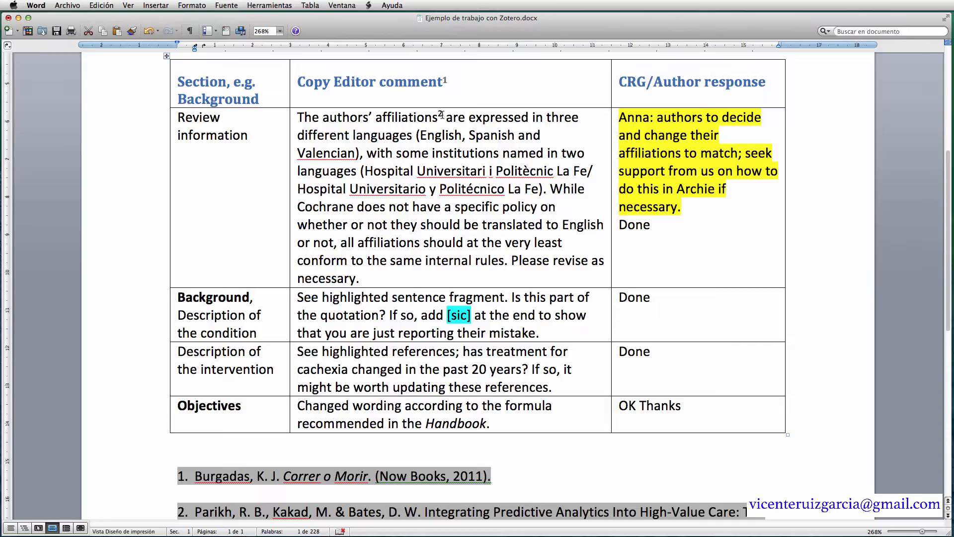
pyautogui.click(442, 115)
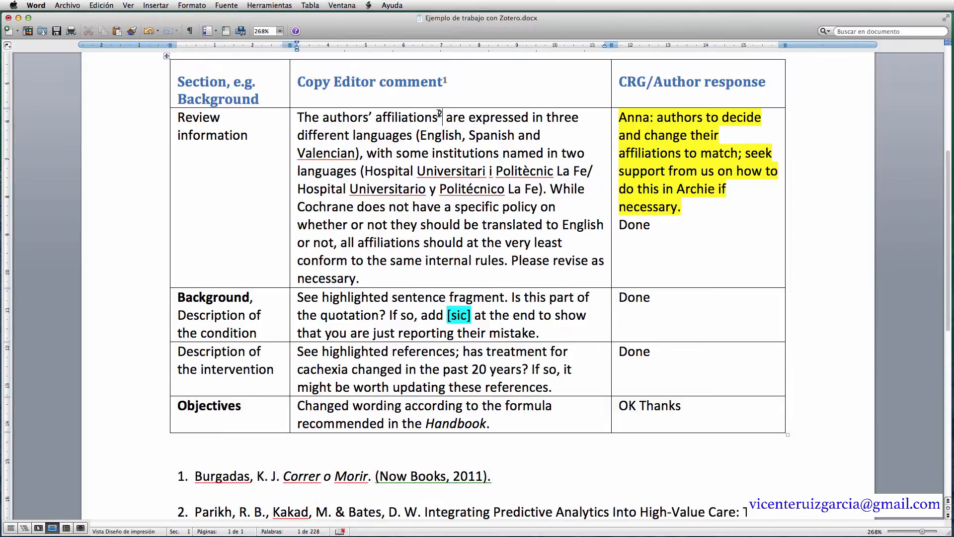
pyautogui.click(439, 113)
# - Filter the style repository to medicine, search 'Medicine', and download the Medicina Clínica style
pyautogui.press('super+Tab')
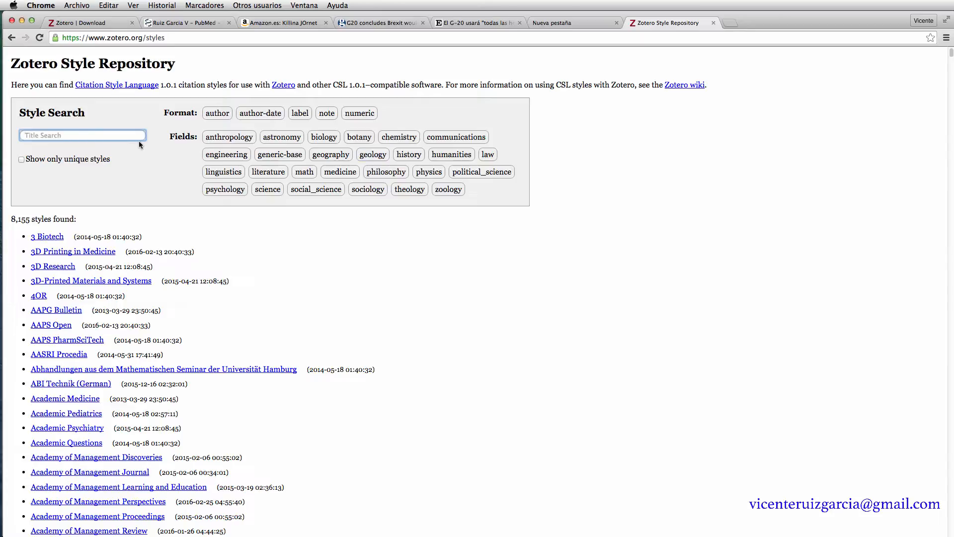
pyautogui.moveTo(66, 239)
pyautogui.click(352, 174)
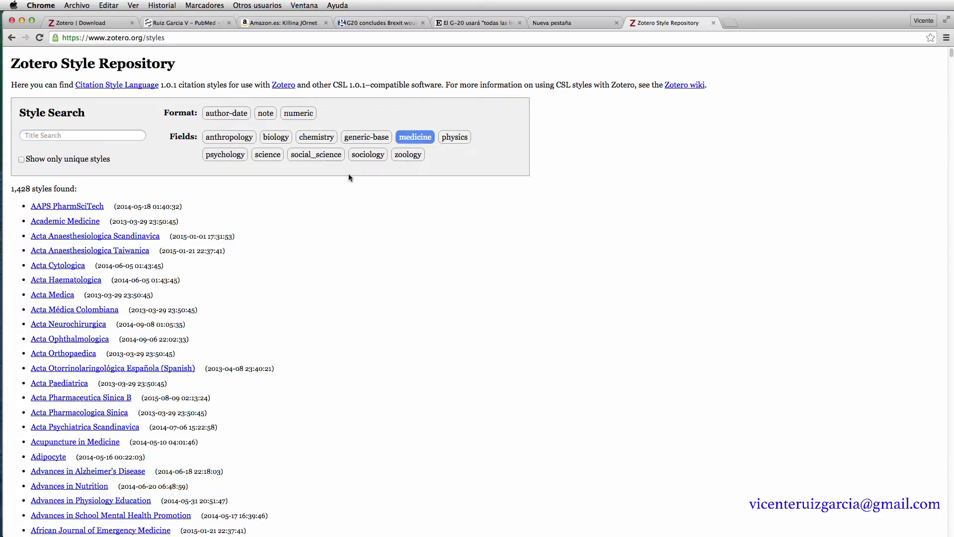
pyautogui.click(49, 137)
pyautogui.write('Annal')
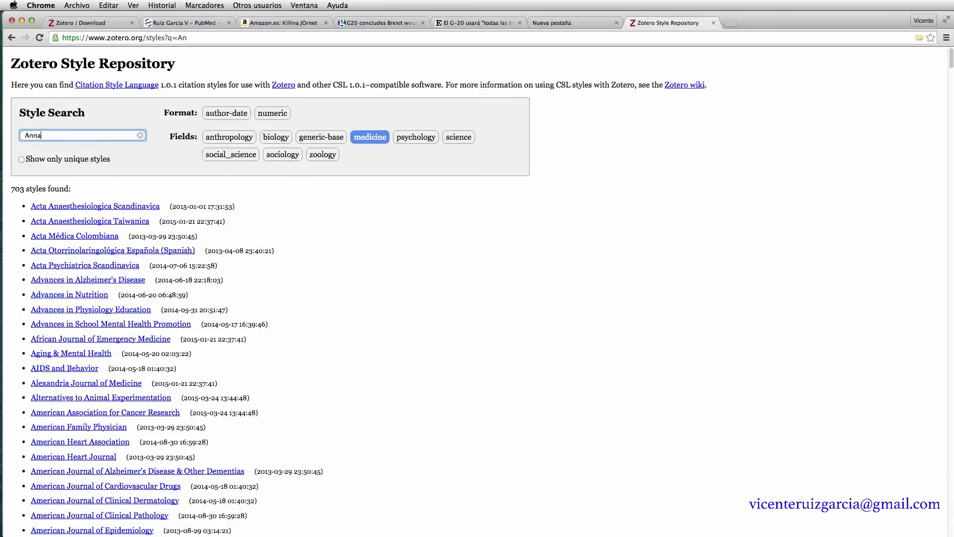
pyautogui.write('s')
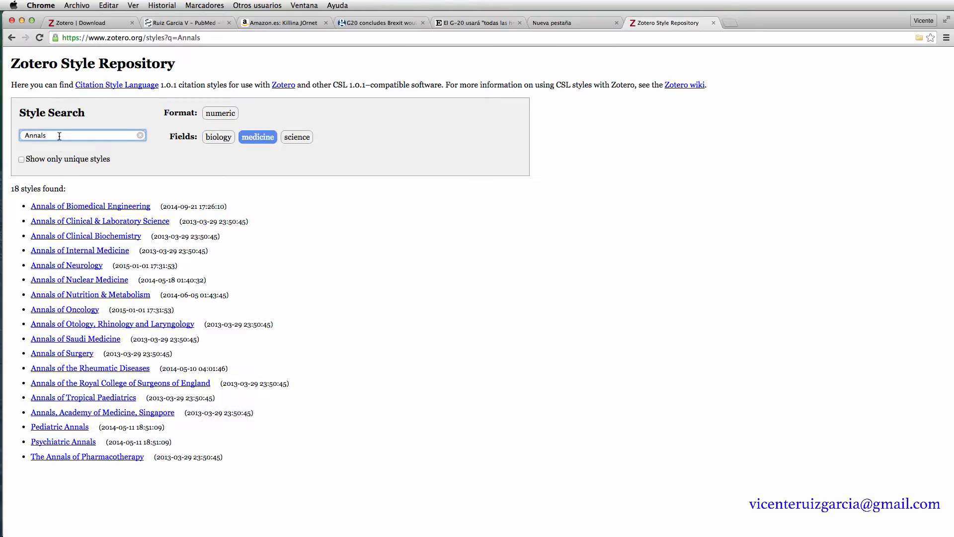
pyautogui.moveTo(50, 135); pyautogui.dragTo(19, 131)
pyautogui.write('Medicine')
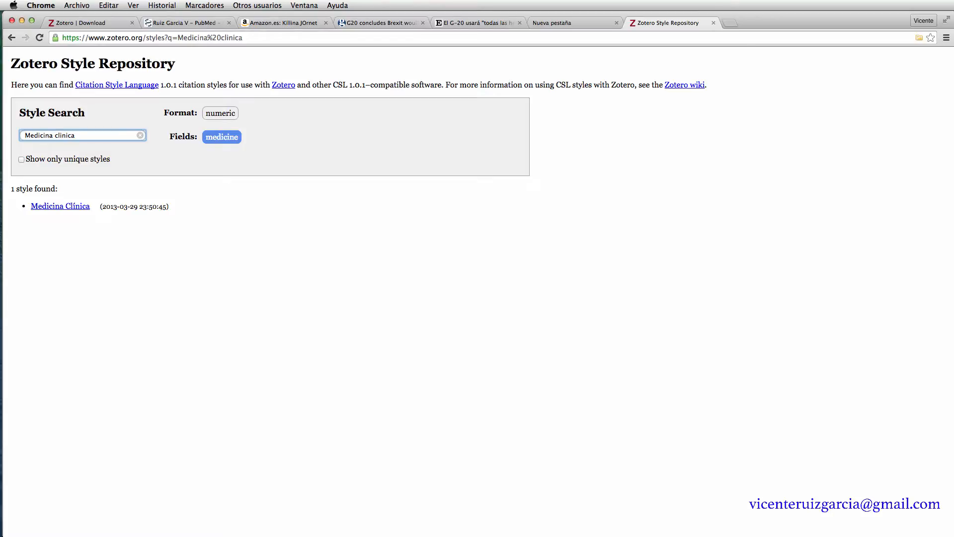
pyautogui.click(53, 209)
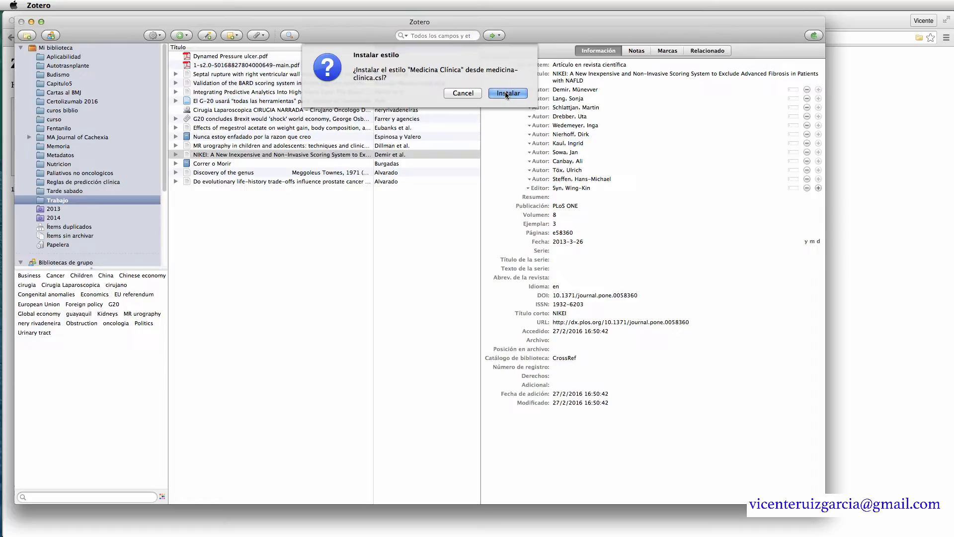
# - Install Medicina Clínica from the Zotero prompt and return to the Word document
pyautogui.click(505, 92)
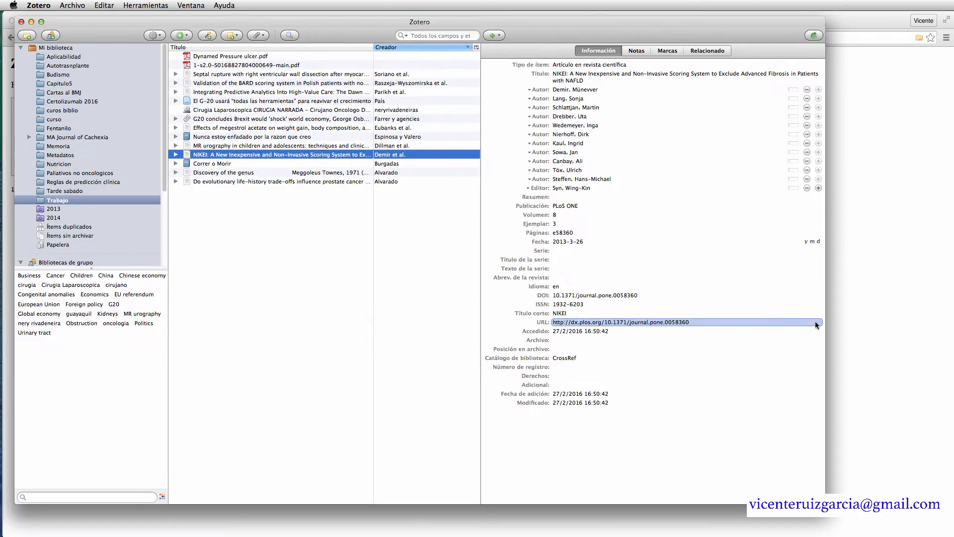
pyautogui.click(891, 332)
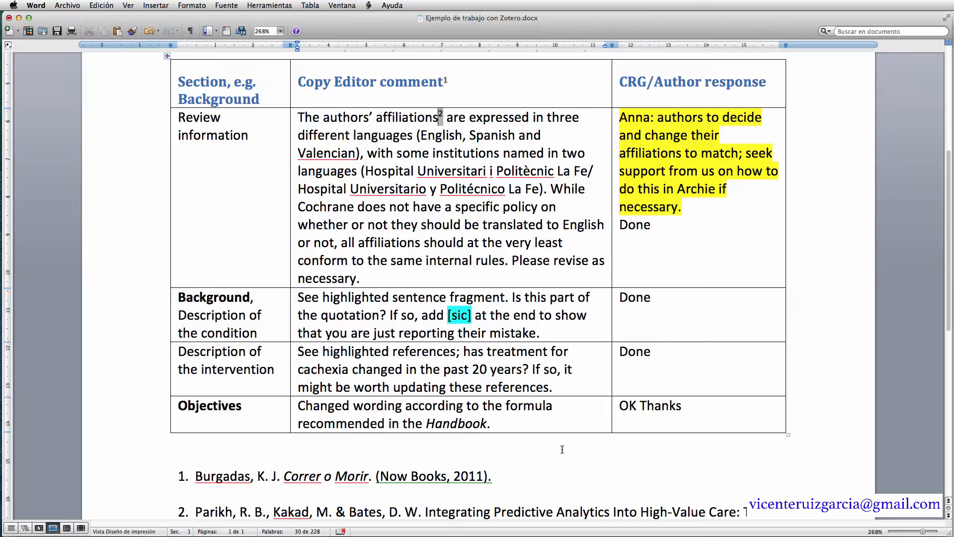
# - Choose Medicina Clínica in Zotero document preferences and review the reformatted bibliography
pyautogui.click(534, 479)
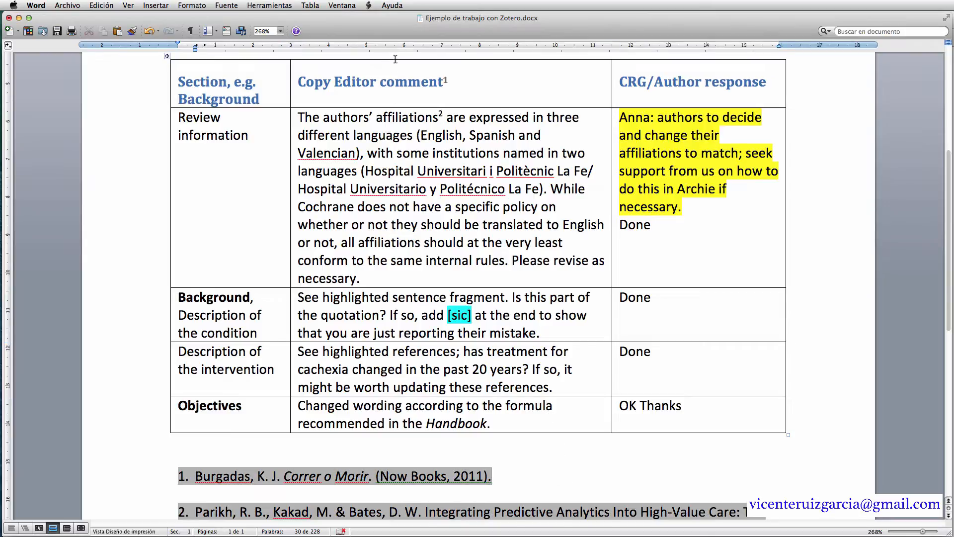
pyautogui.click(369, 6)
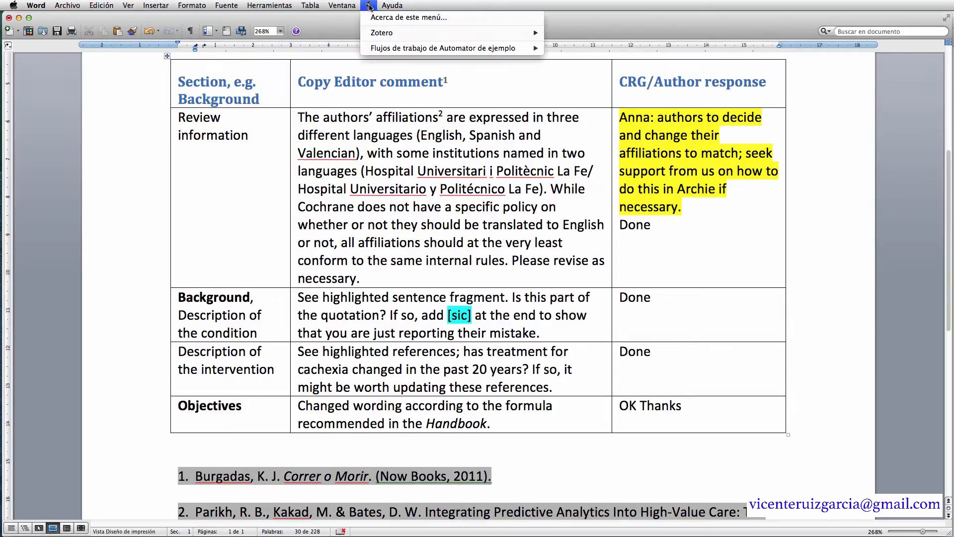
pyautogui.moveTo(403, 31)
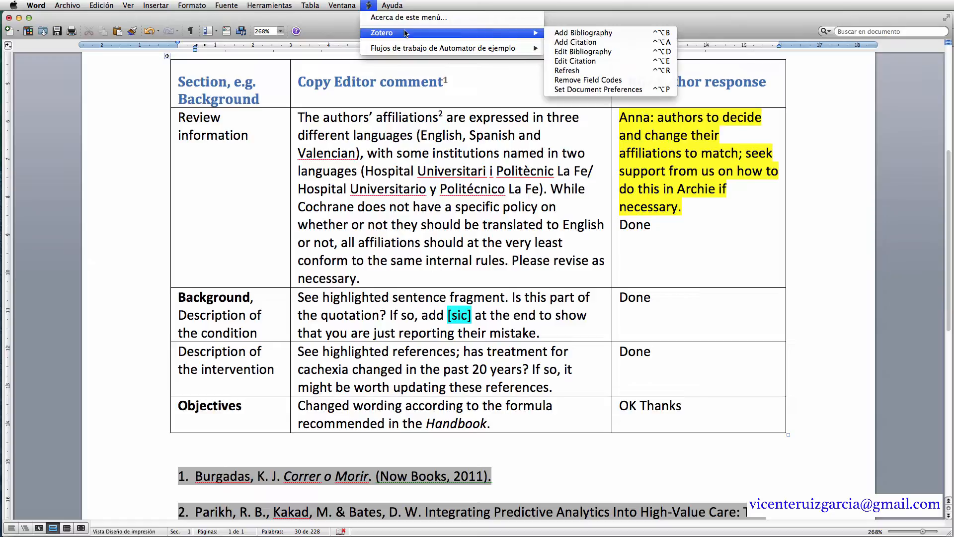
pyautogui.click(597, 90)
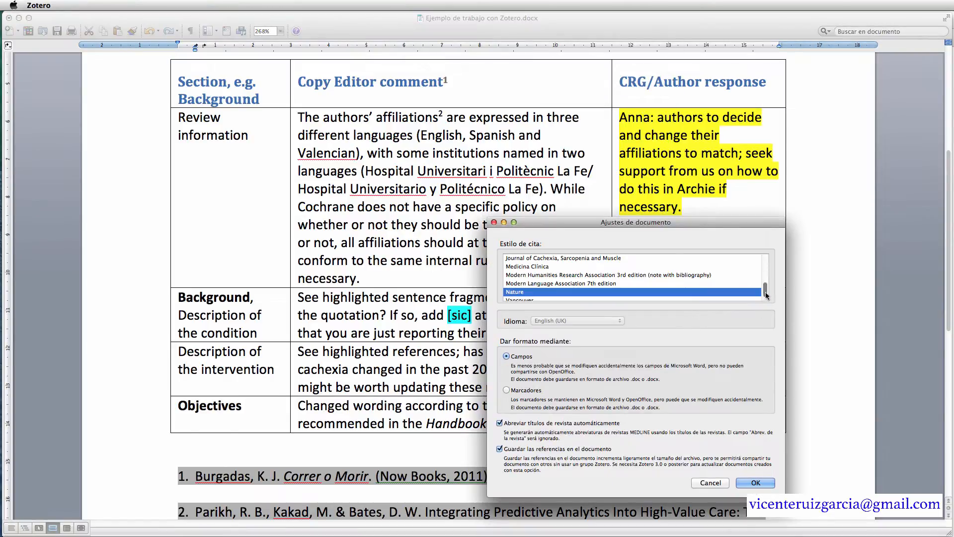
pyautogui.moveTo(765, 295); pyautogui.dragTo(766, 289)
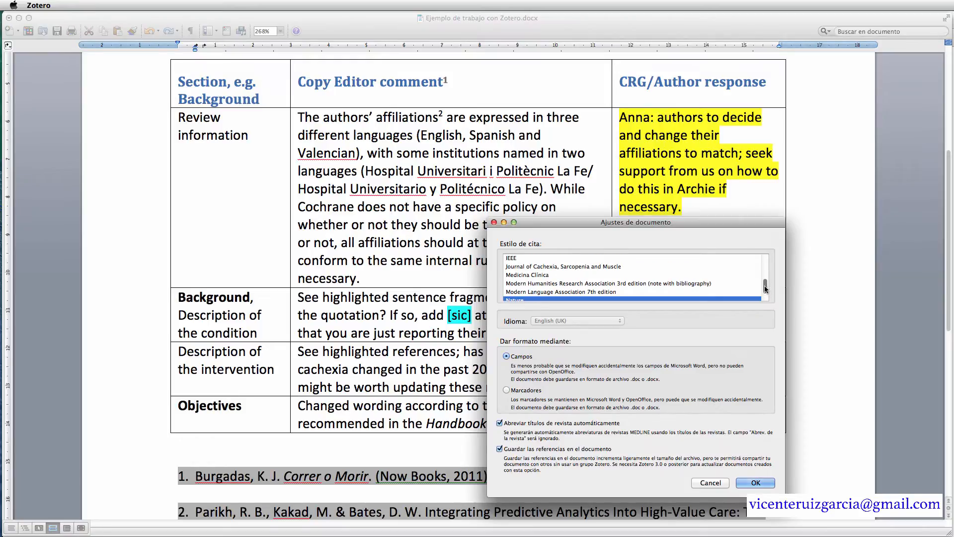
pyautogui.click(534, 275)
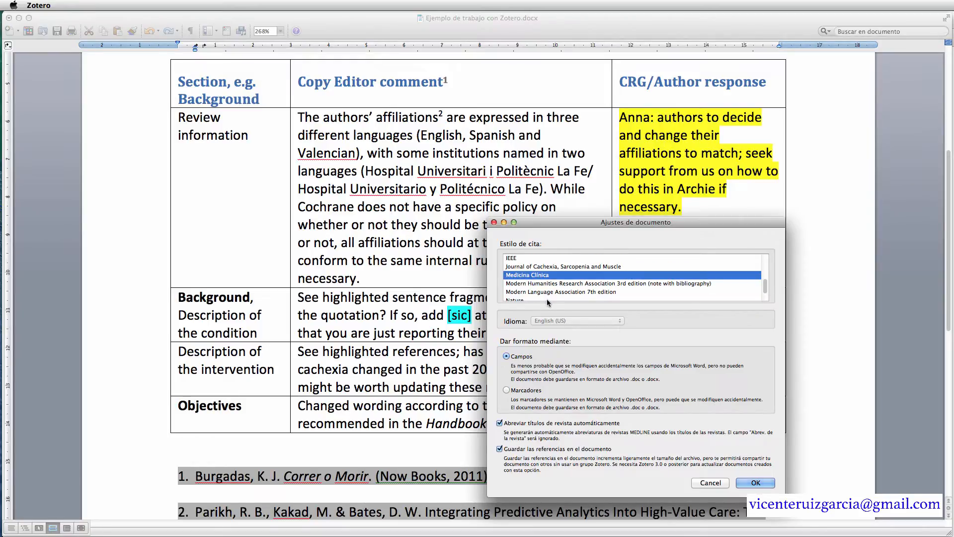
pyautogui.click(750, 485)
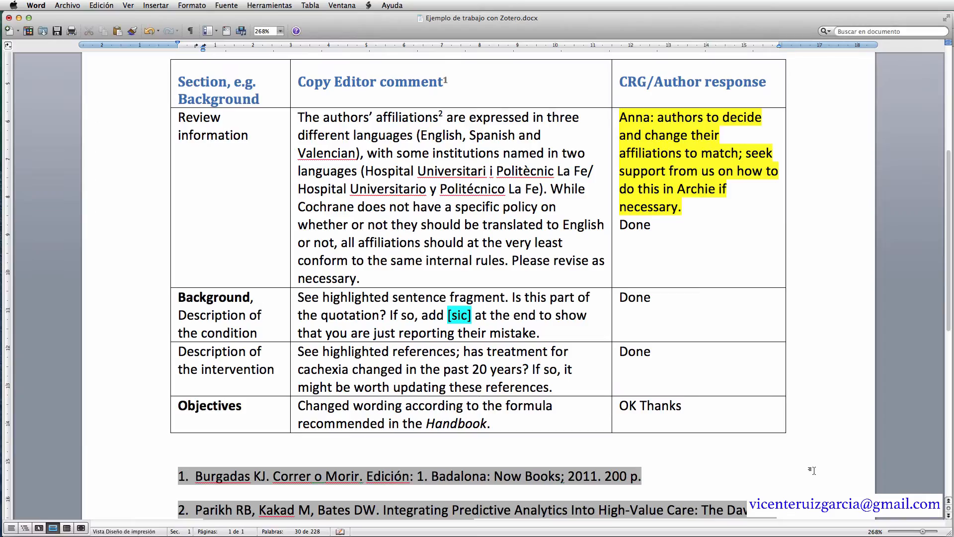
pyautogui.scroll(1, 810, 462)
pyautogui.scroll(-5, 807, 459)
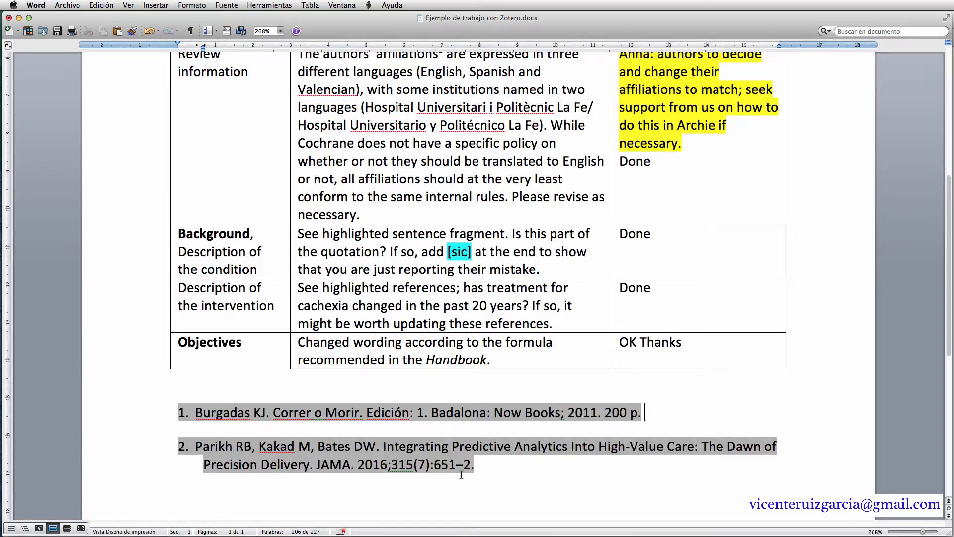
pyautogui.click(486, 469)
pyautogui.click(586, 391)
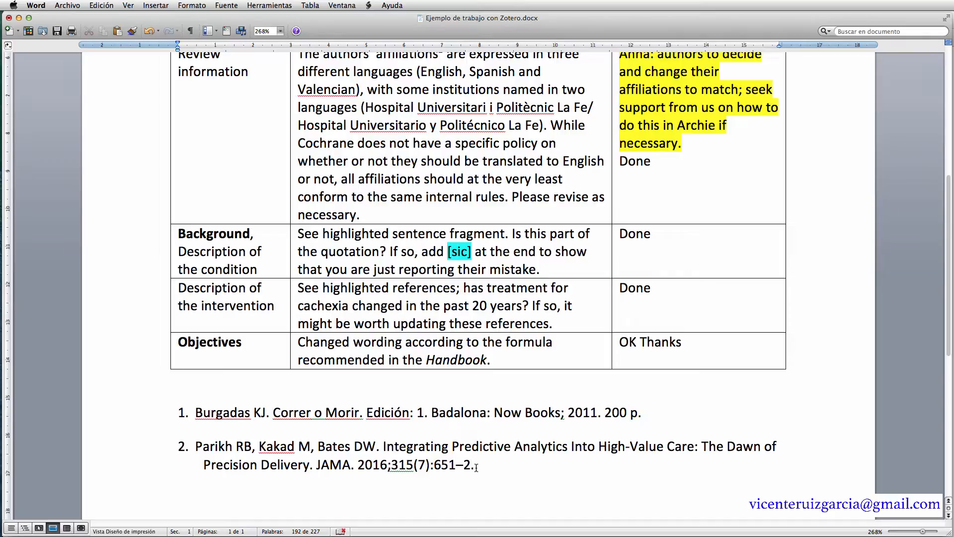
pyautogui.click(476, 467)
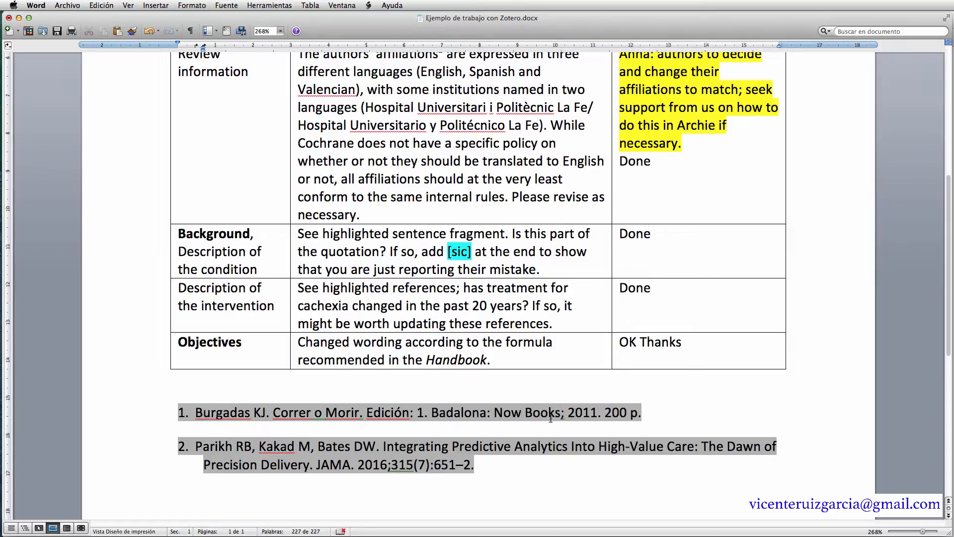
pyautogui.click(698, 414)
pyautogui.click(665, 345)
pyautogui.click(616, 345)
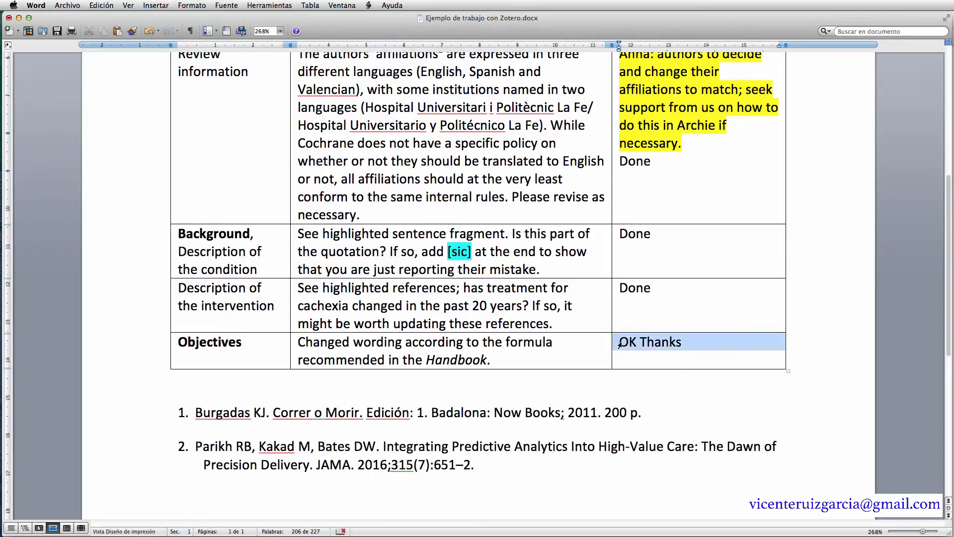
pyautogui.click(668, 356)
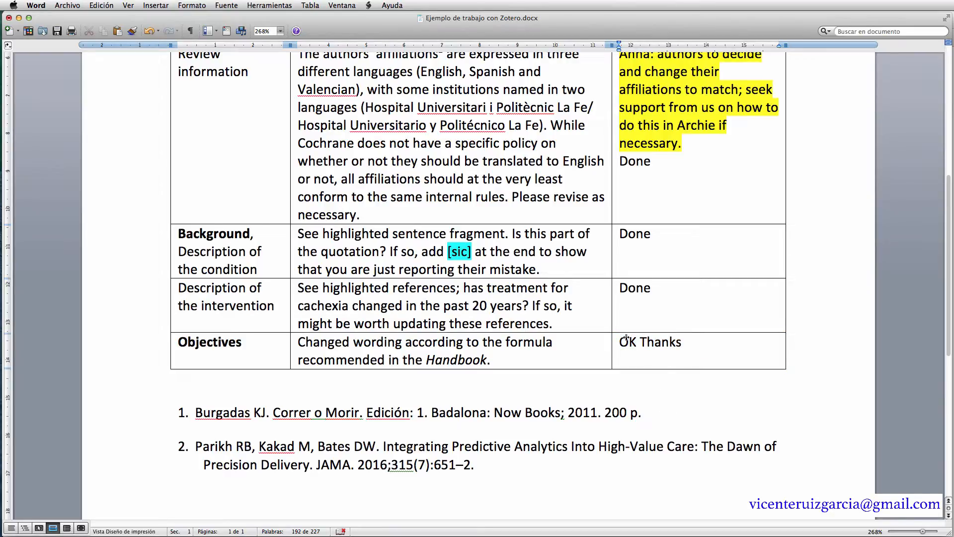
# - Remove the Zotero field codes from the document and confirm
pyautogui.click(368, 6)
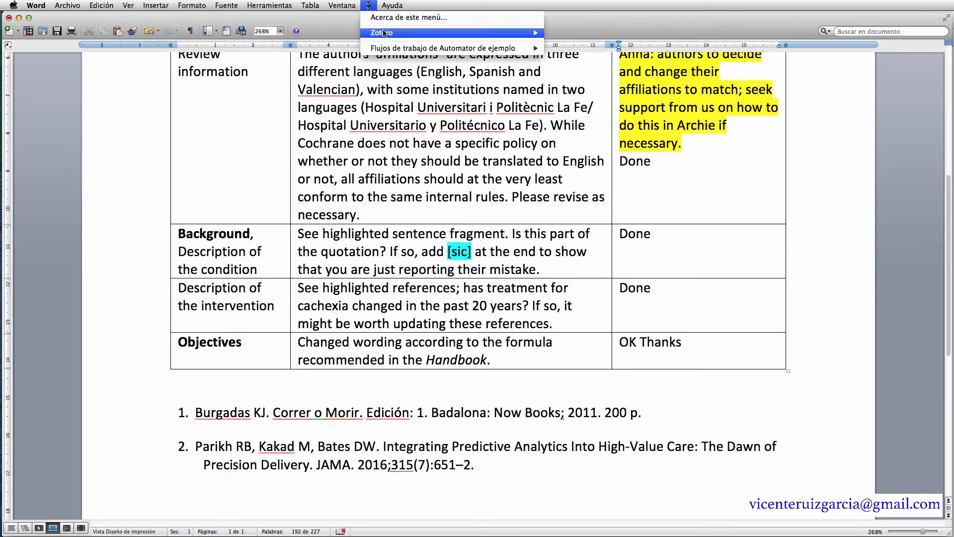
pyautogui.moveTo(512, 34)
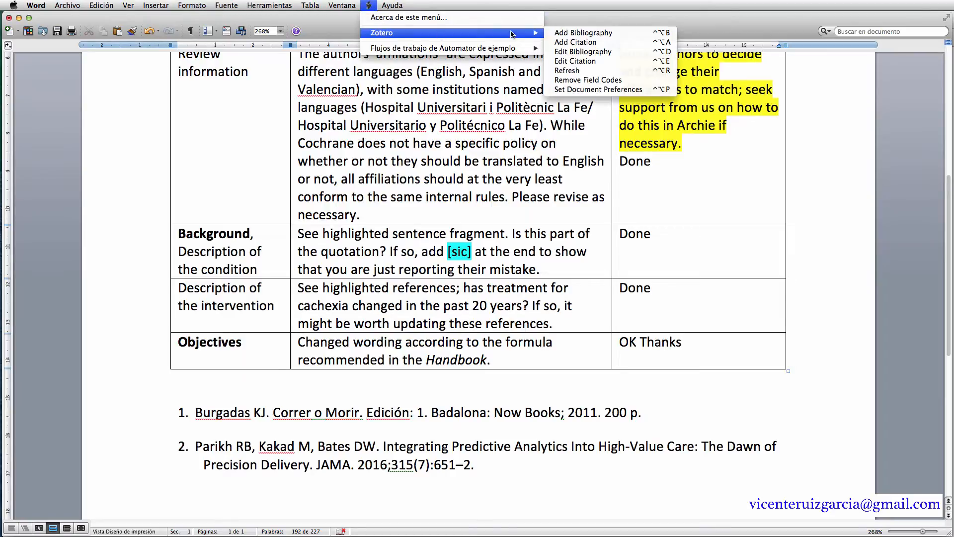
pyautogui.click(590, 81)
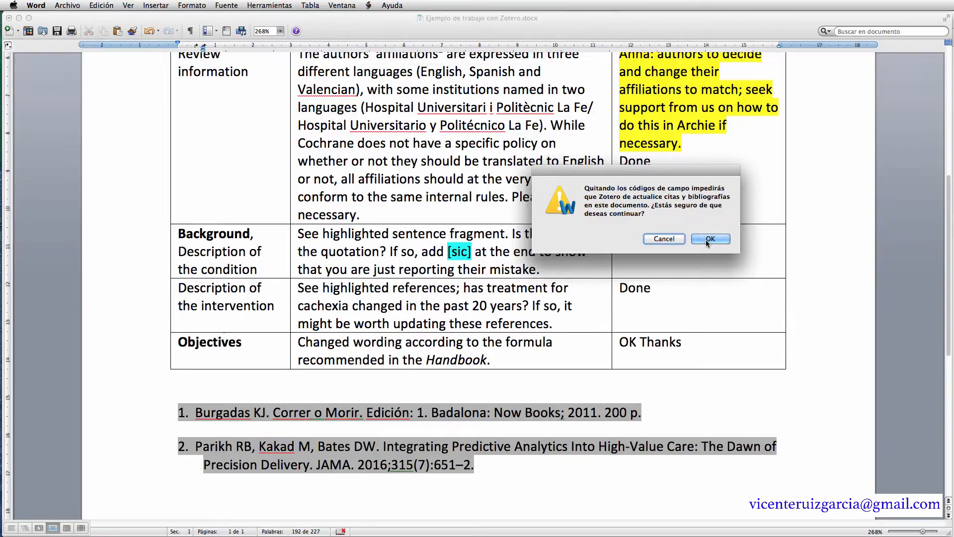
pyautogui.click(706, 240)
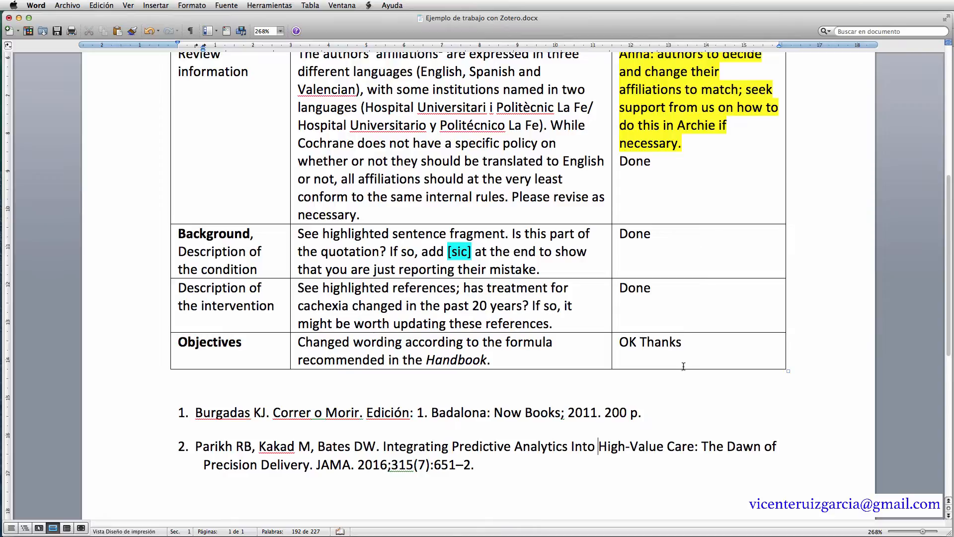
# - Click through reference 2 and the table header to verify citations are plain text
pyautogui.click(630, 446)
pyautogui.click(606, 446)
pyautogui.scroll(5, 505, 217)
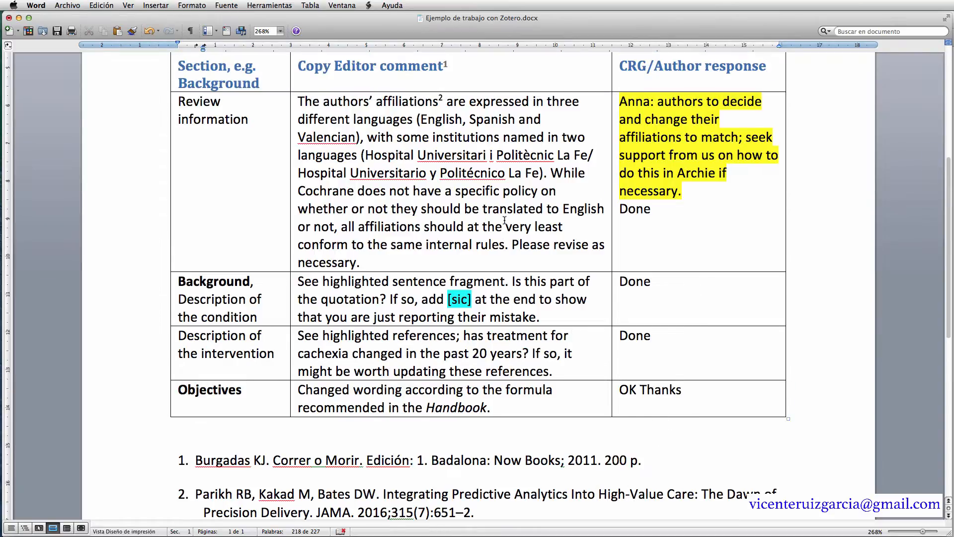
pyautogui.click(443, 209)
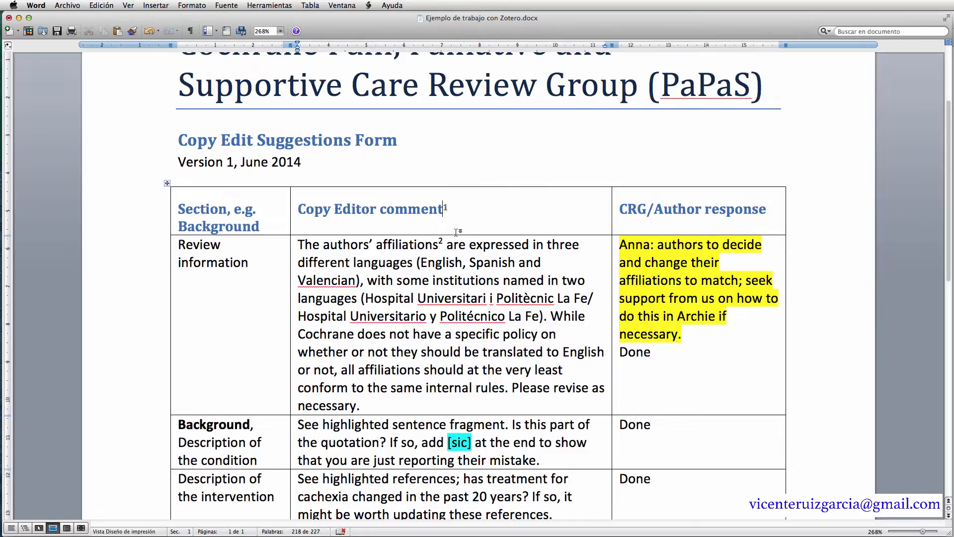
pyautogui.scroll(-5, 543, 461)
pyautogui.click(526, 462)
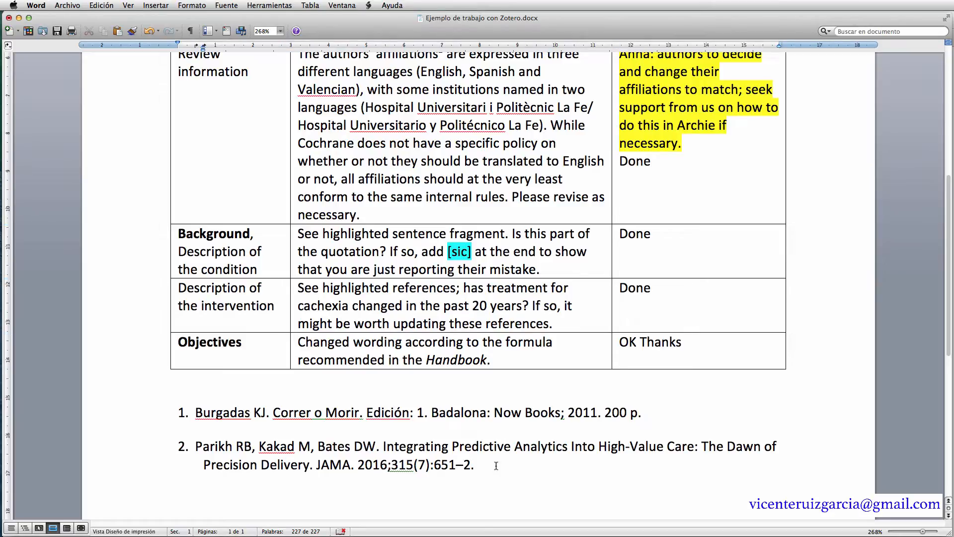
# - Bring up the Zotero commands again and dismiss them without choosing any
pyautogui.click(368, 6)
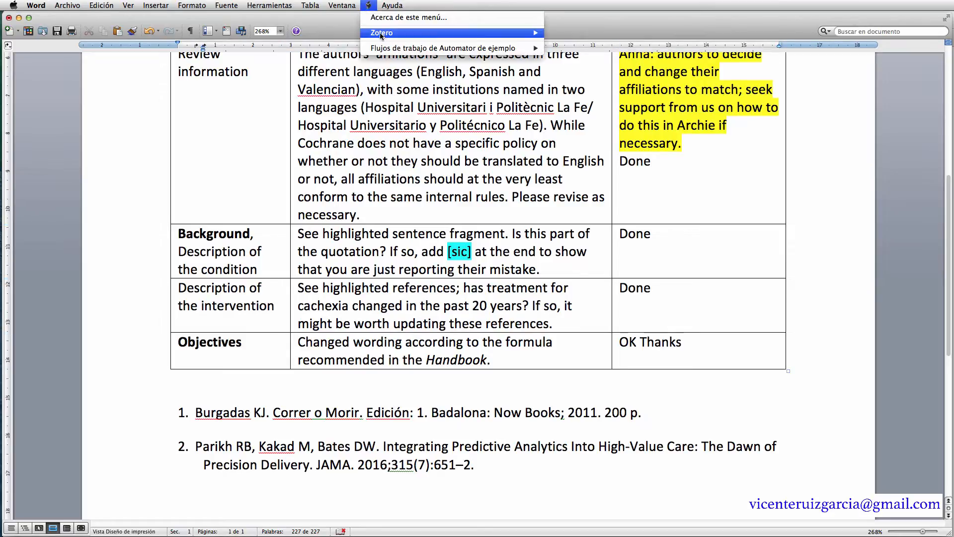
pyautogui.moveTo(450, 35)
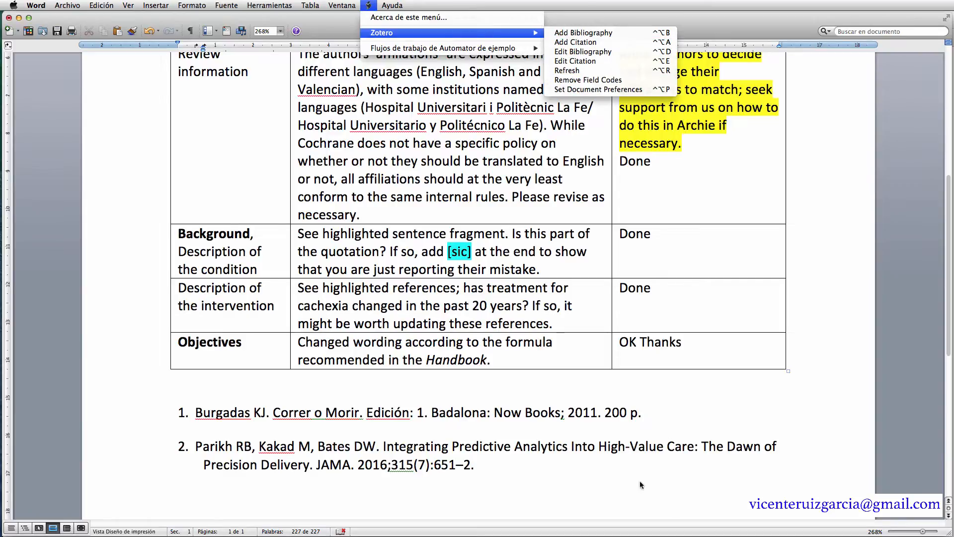
pyautogui.click(497, 465)
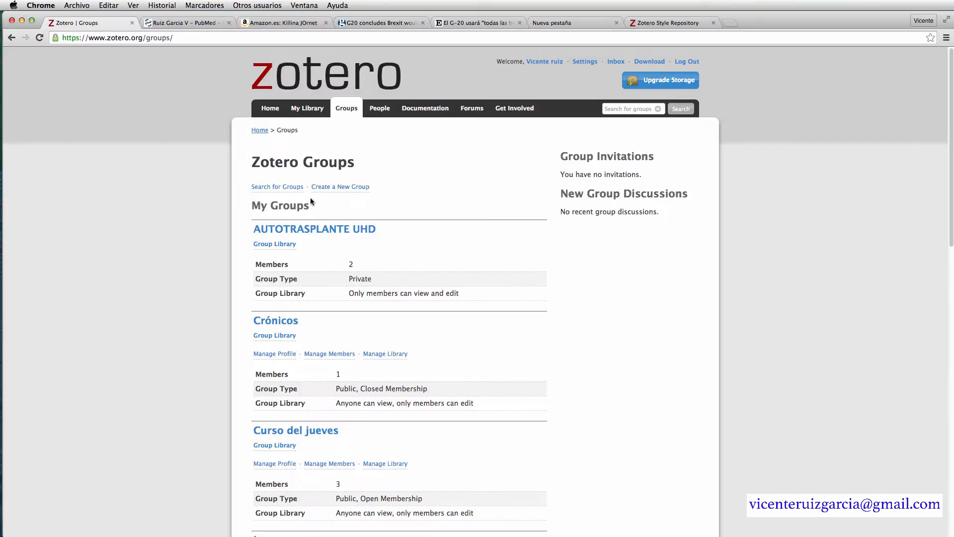
# - Create the public, open-membership group 'Tarde del sabado' and save its settings
pyautogui.click(333, 188)
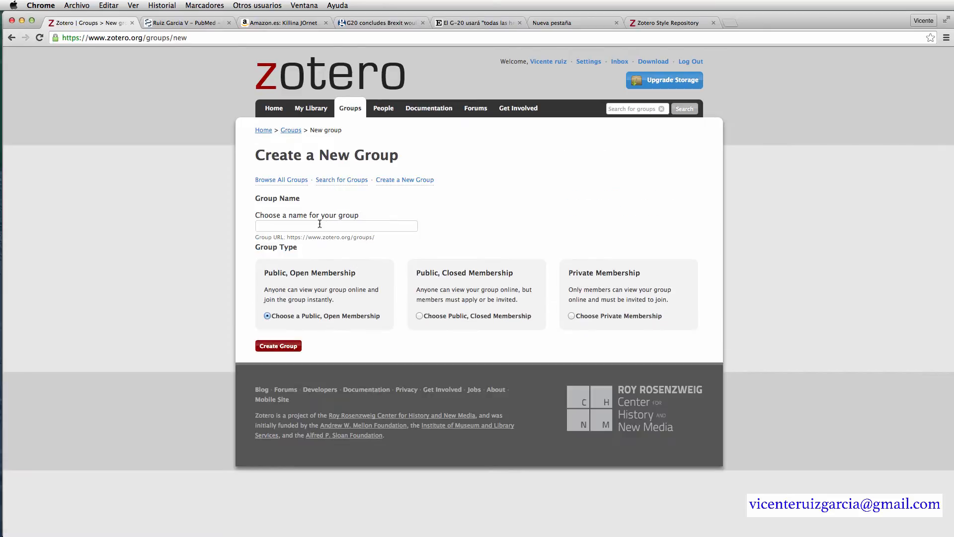
pyautogui.click(318, 225)
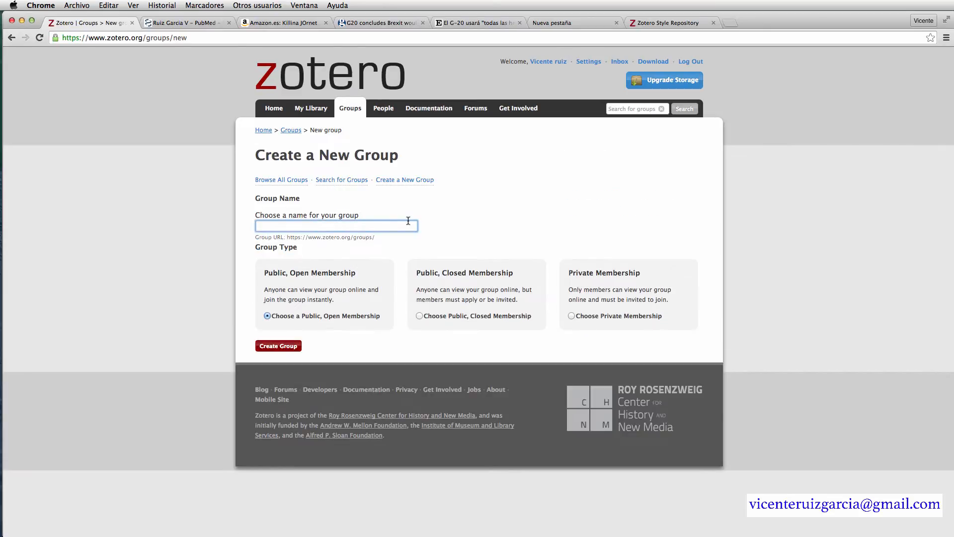
pyautogui.write('Tarde del sa')
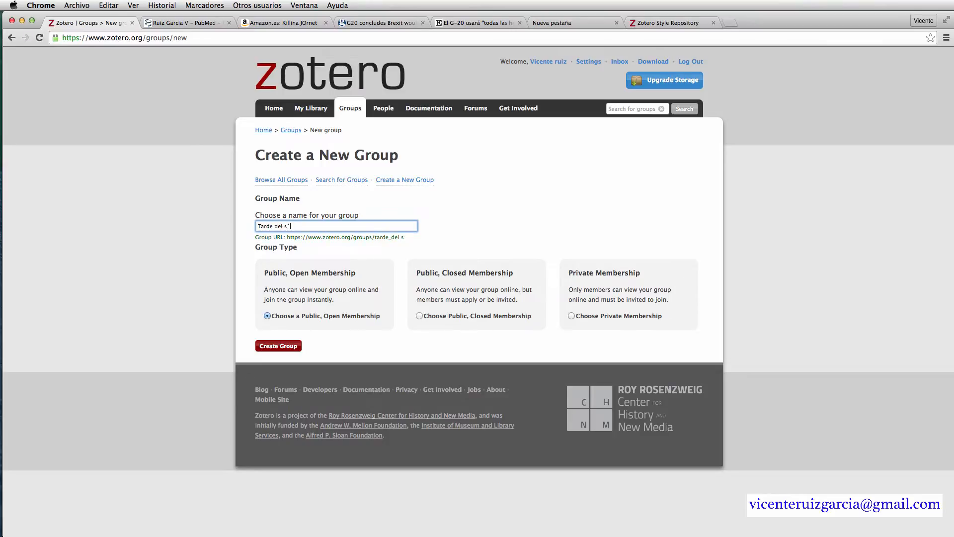
pyautogui.write('bado')
pyautogui.click(271, 348)
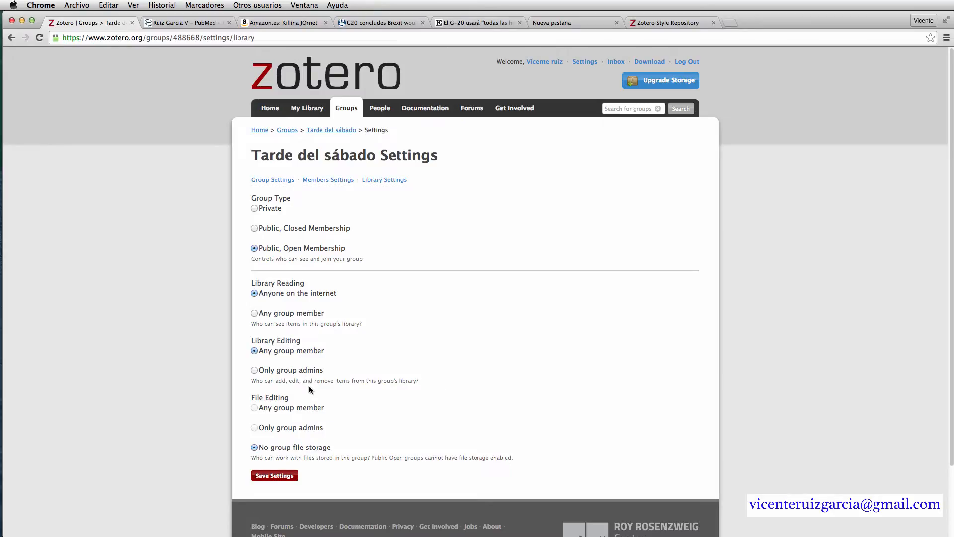
pyautogui.click(286, 476)
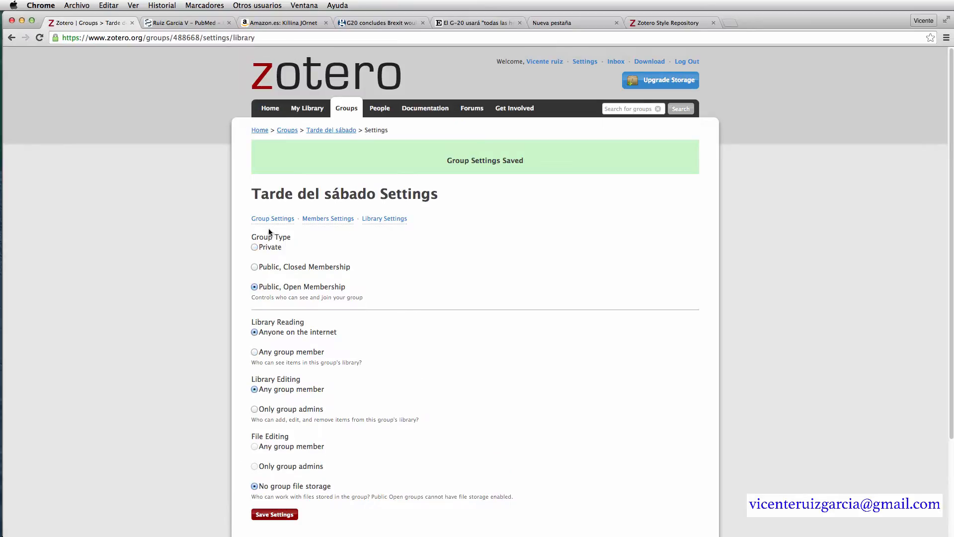
# - Open the group's members settings and go to the invite-members form
pyautogui.click(331, 220)
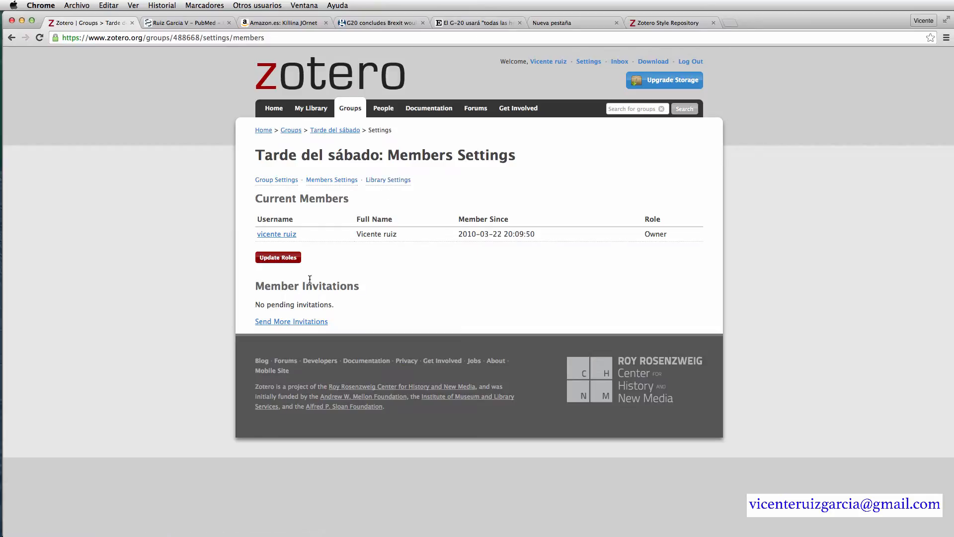
pyautogui.click(316, 322)
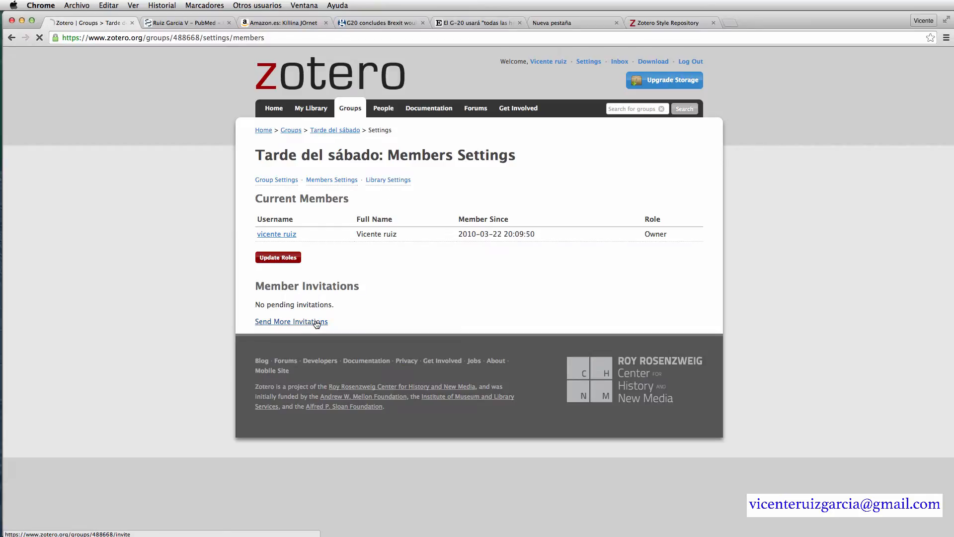
pyautogui.click(284, 207)
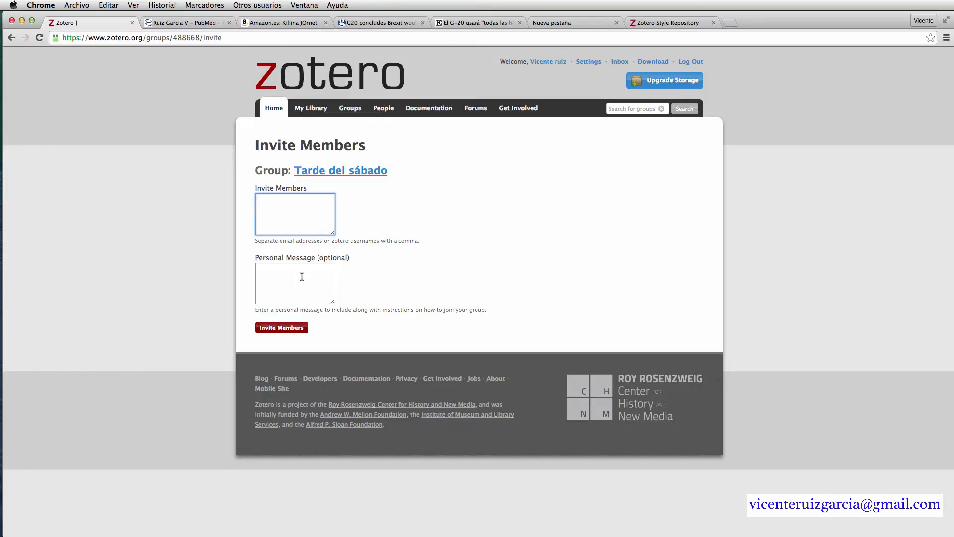
pyautogui.click(262, 276)
pyautogui.click(275, 210)
# - Invite a member by e-mail with the message 'Te invito al curso de Zotero, ejemplos'
pyautogui.click(286, 269)
pyautogui.write('Te invito al curso de Zotero')
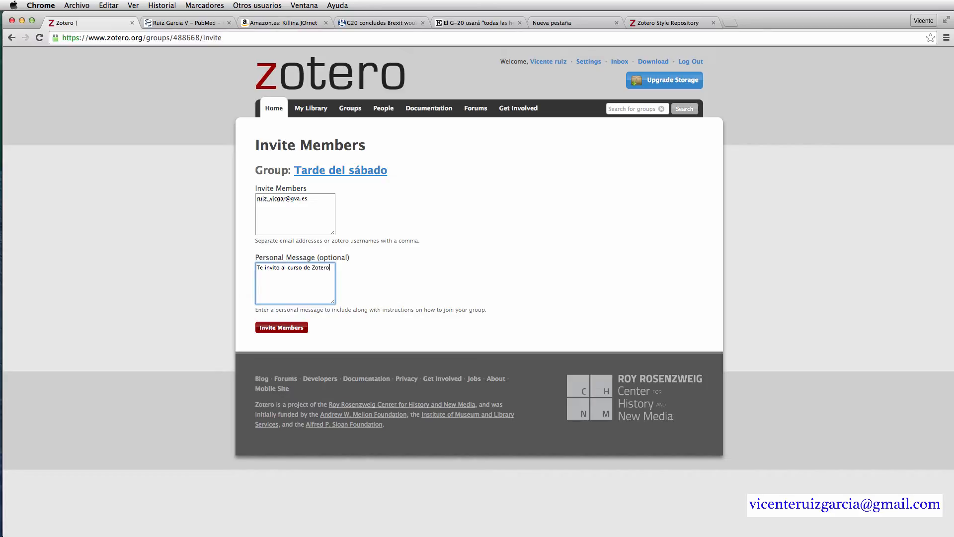
pyautogui.write(', ejemplos')
pyautogui.click(300, 332)
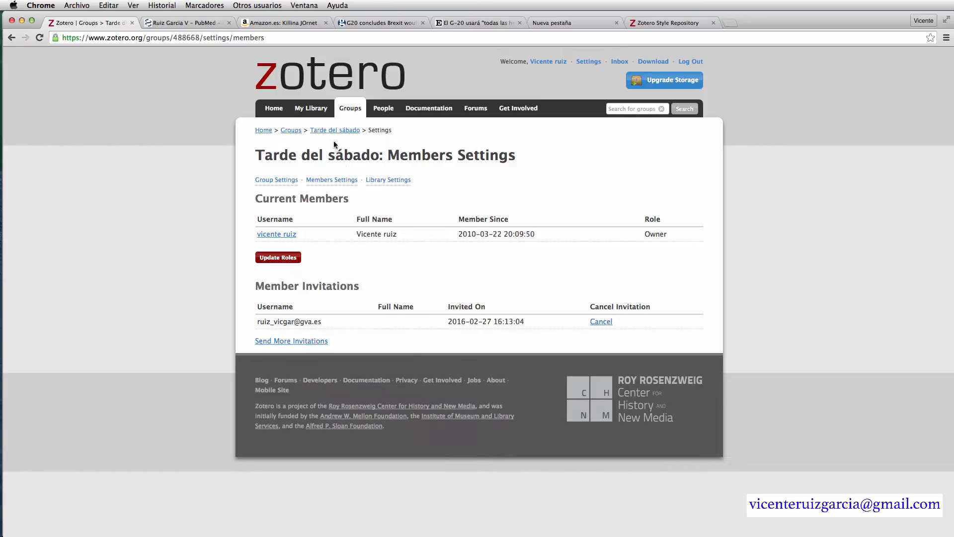
# - From the groups list, open the Curso del jueves group and view its three members
pyautogui.click(296, 133)
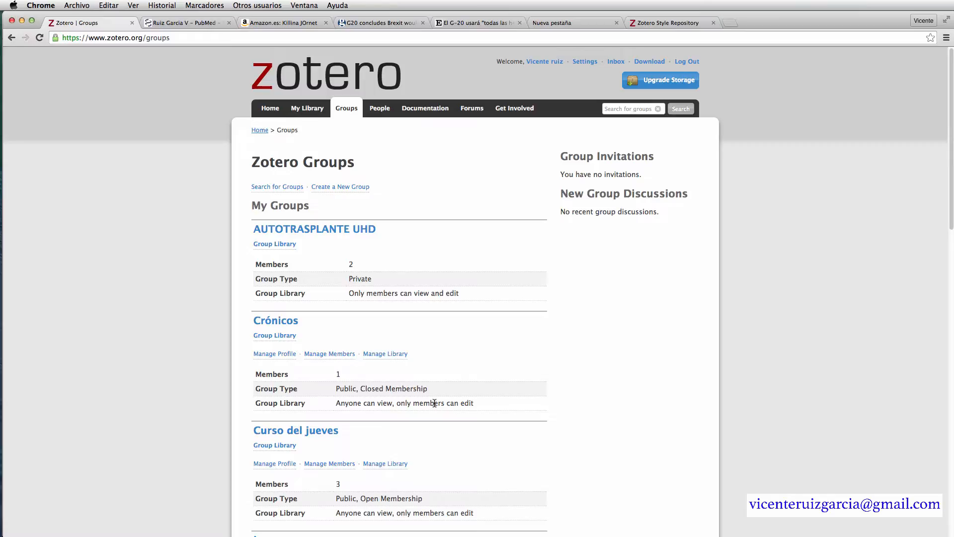
pyautogui.scroll(-2, 433, 403)
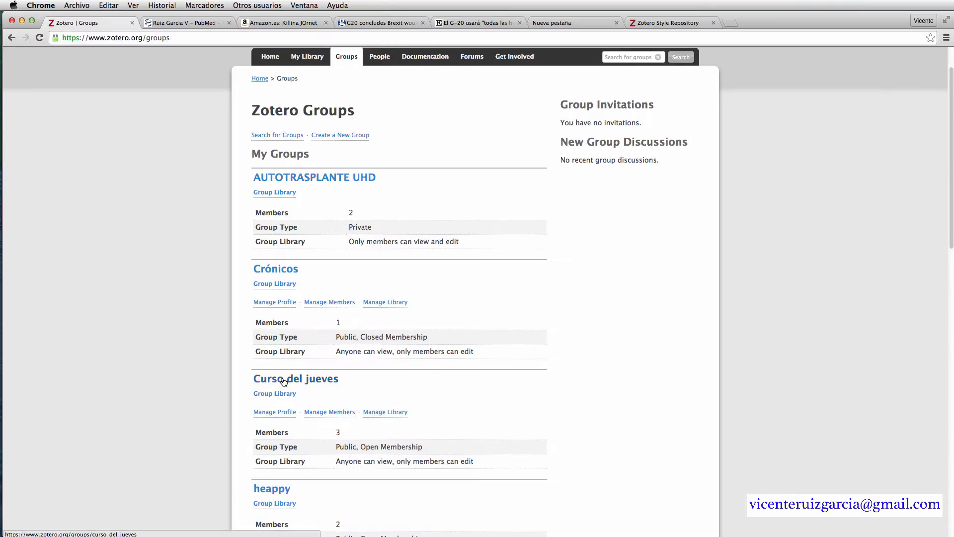
pyautogui.scroll(-1, 432, 389)
pyautogui.click(315, 356)
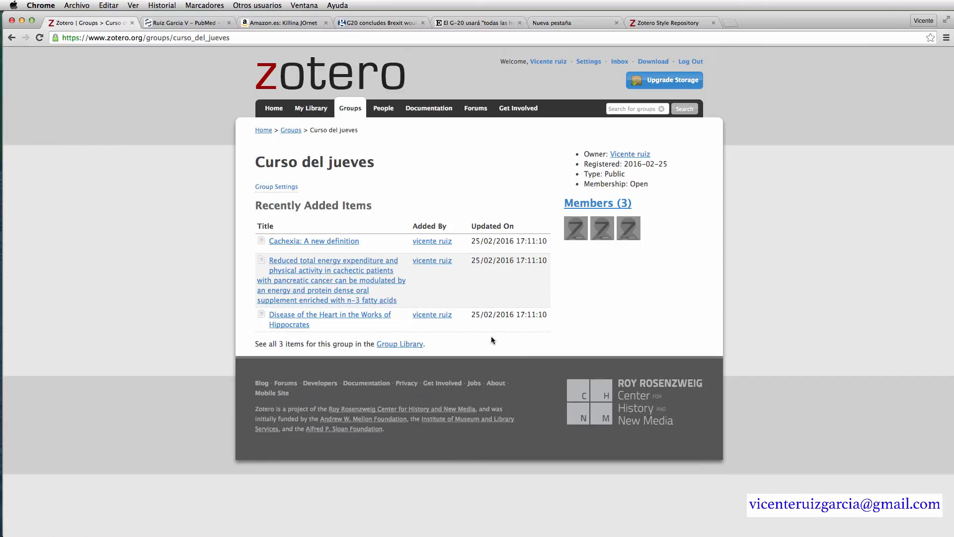
pyautogui.click(601, 203)
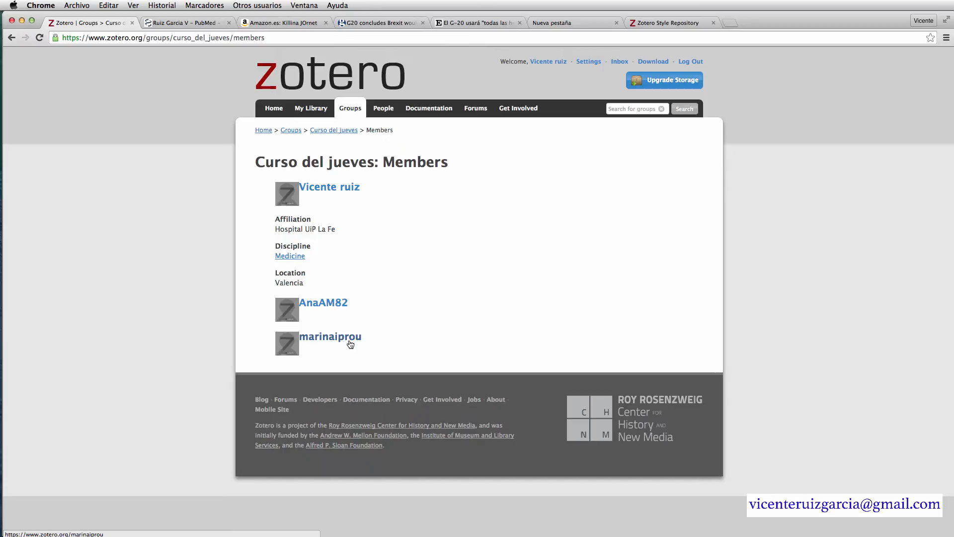
pyautogui.click(323, 131)
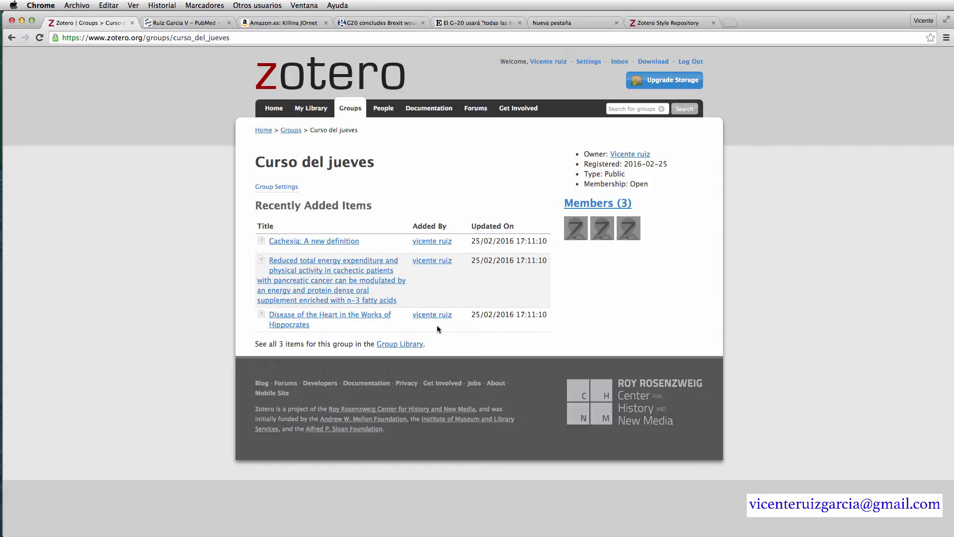
# - Open the Curso del jueves Group Settings and review the Group URL and New Owner options
pyautogui.click(288, 189)
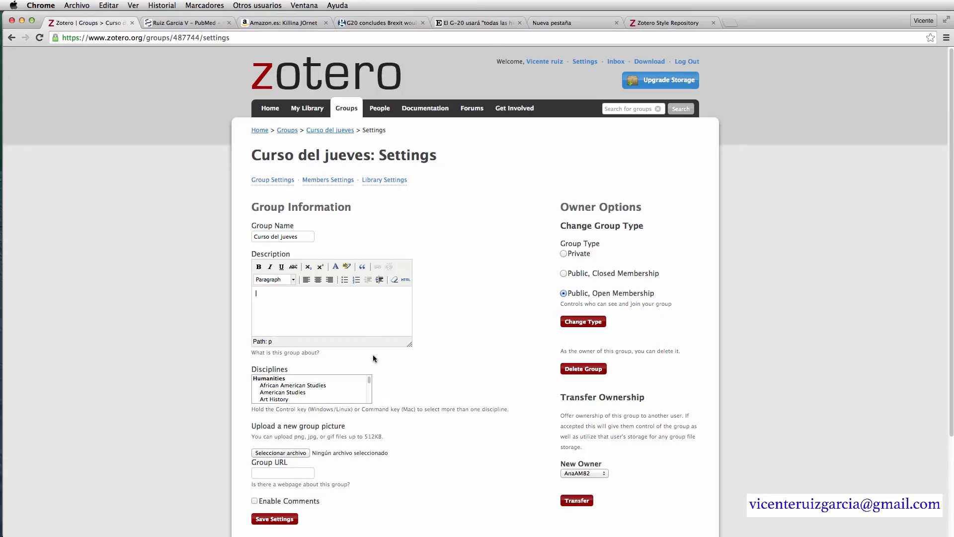
pyautogui.moveTo(369, 379); pyautogui.dragTo(370, 392)
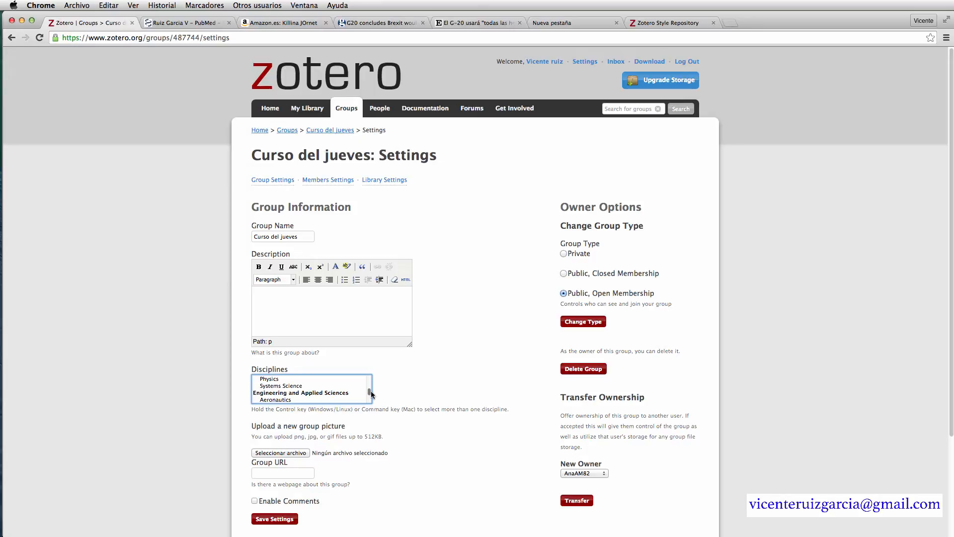
pyautogui.click(298, 476)
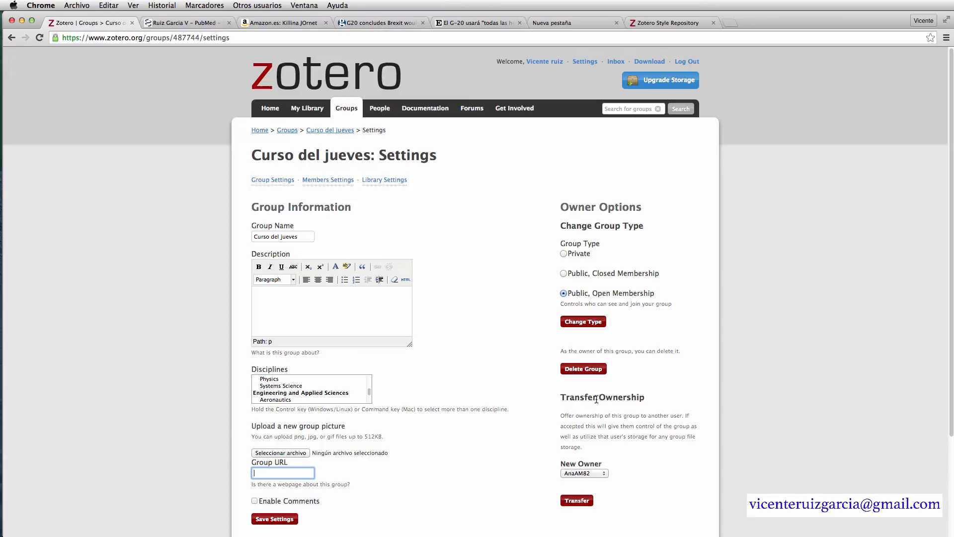
pyautogui.click(603, 473)
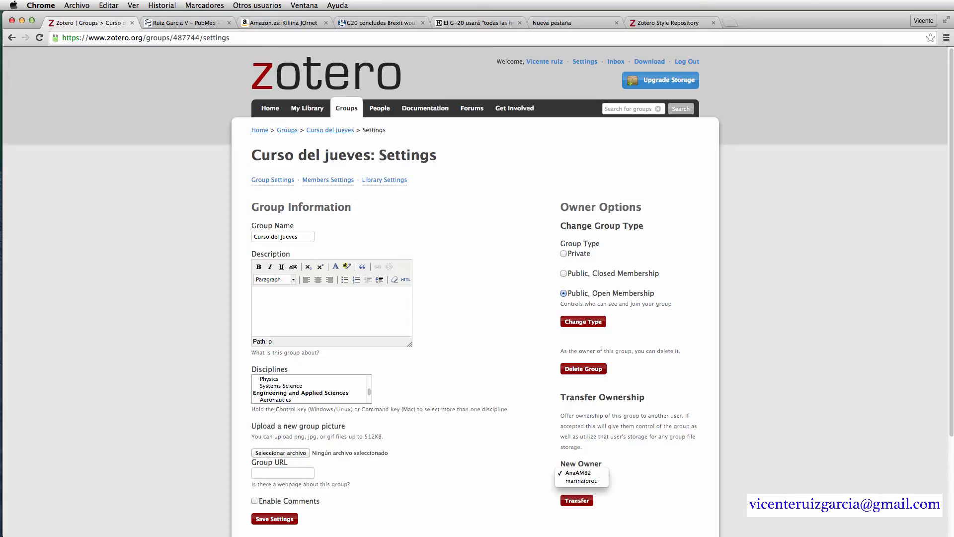
pyautogui.press('super+Tab')
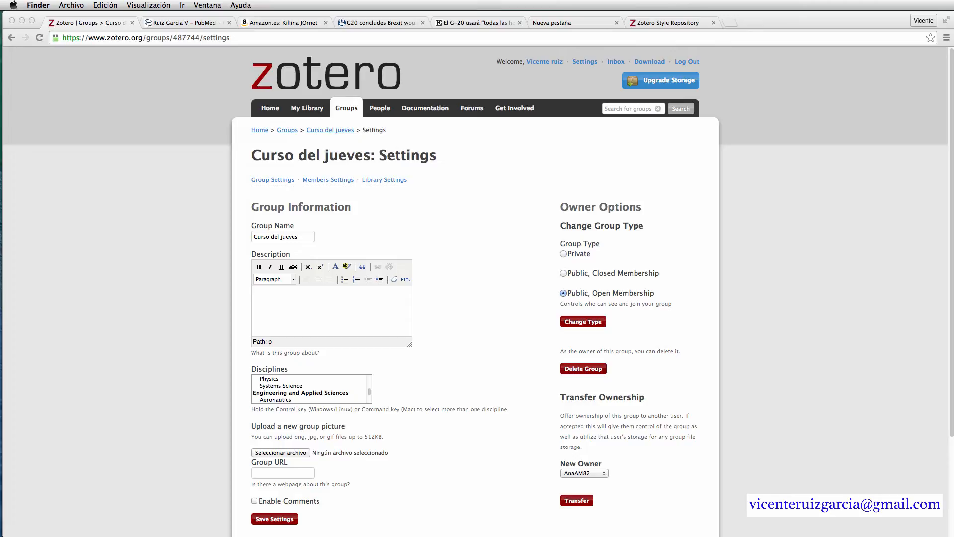
# - In Zotero desktop, show Bibliotecas de grupo, sync, and open the empty Tarde del sábado library
pyautogui.press('super+Tab')
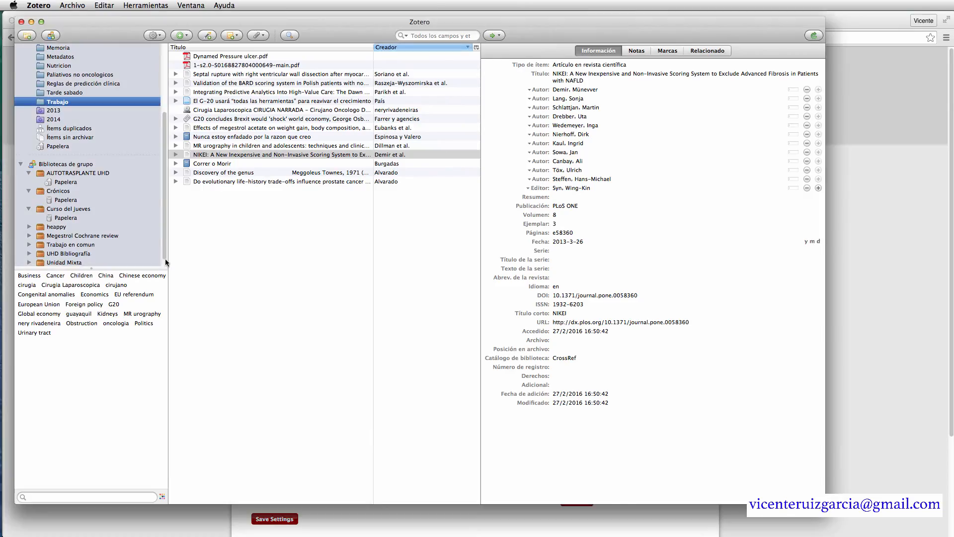
pyautogui.scroll(-1, 163, 210)
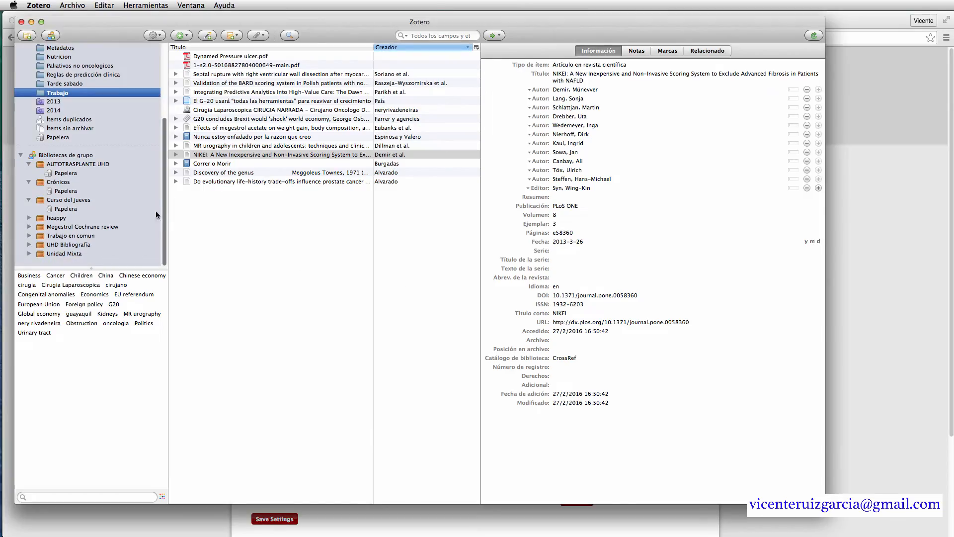
pyautogui.click(41, 156)
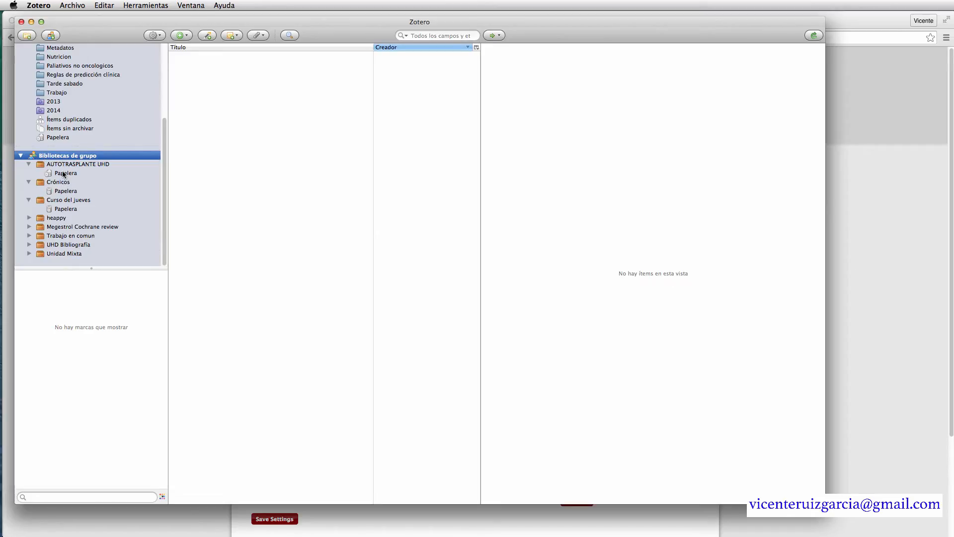
pyautogui.click(813, 35)
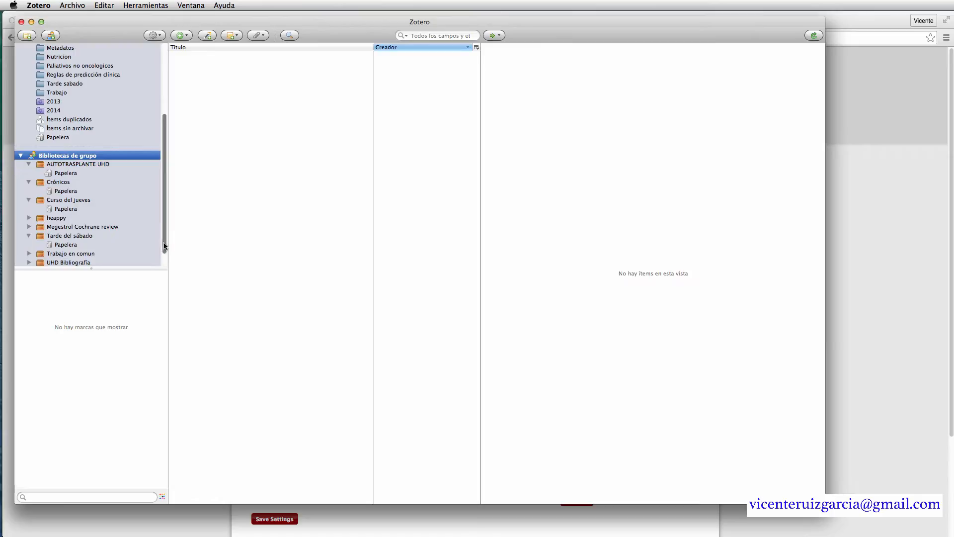
pyautogui.scroll(-2, 164, 251)
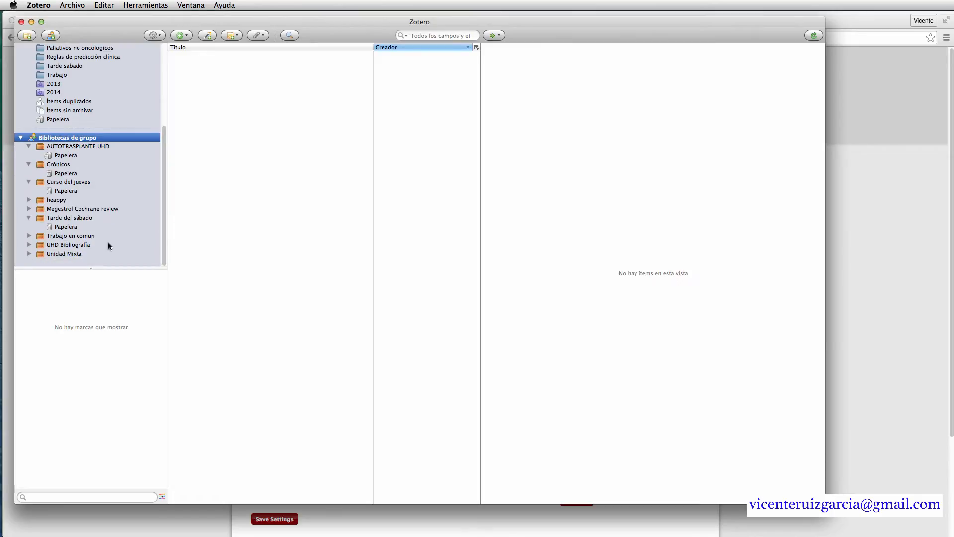
pyautogui.click(85, 219)
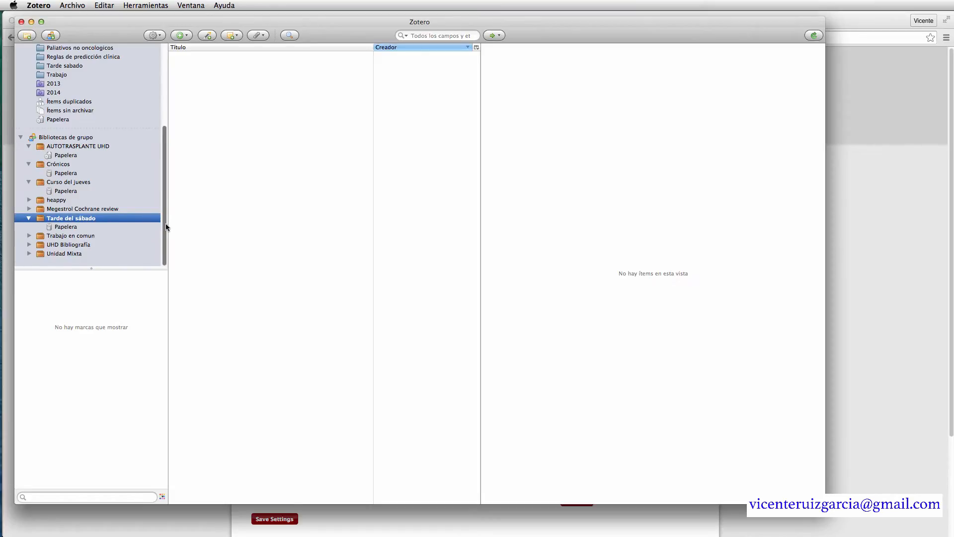
# - Drag all 17 Tarde sabado collection items onto the Tarde del sábado group and check it
pyautogui.moveTo(165, 222); pyautogui.dragTo(164, 169)
pyautogui.scroll(-2, 127, 161)
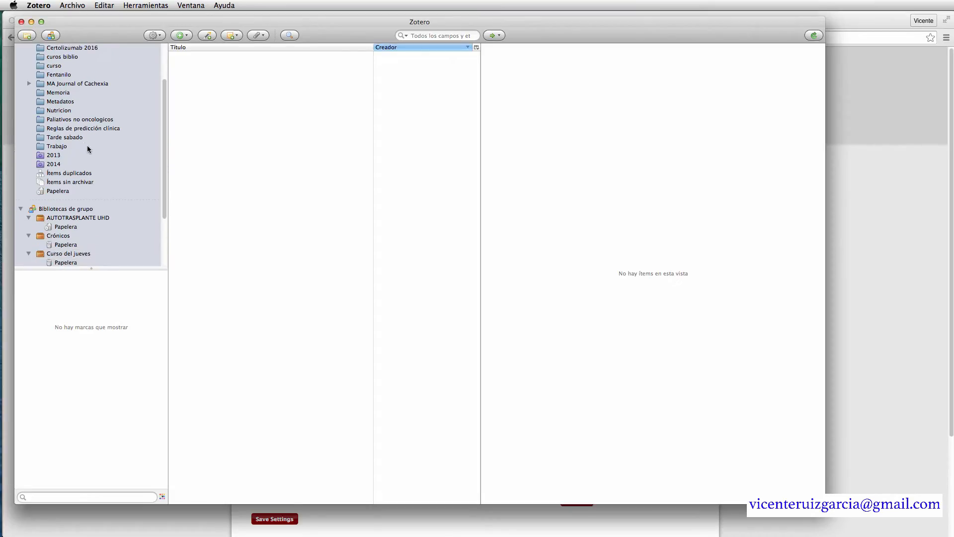
pyautogui.click(79, 138)
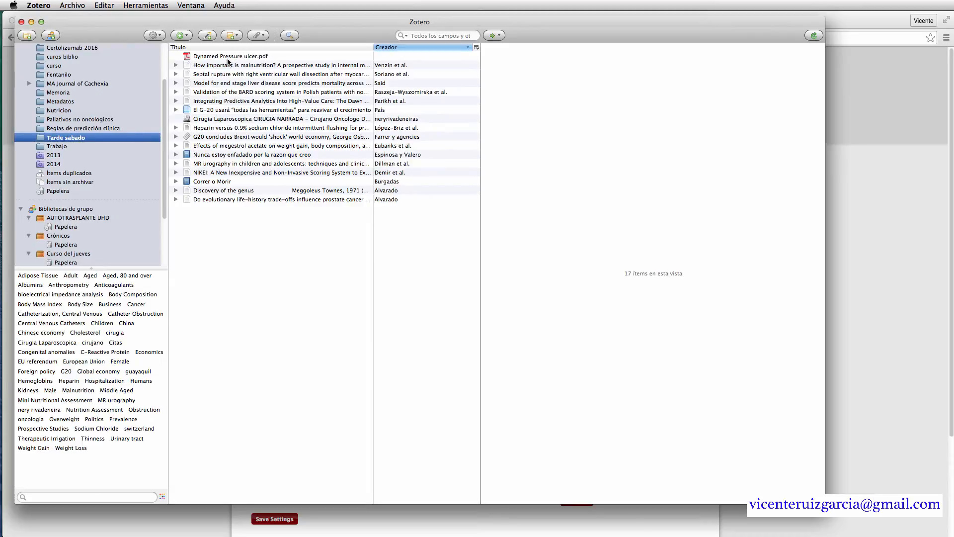
pyautogui.click(228, 60)
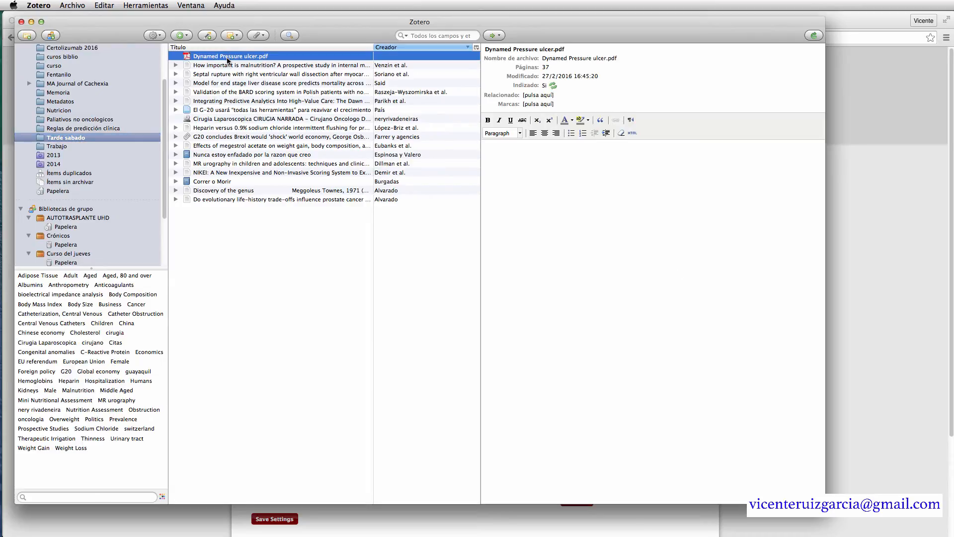
pyautogui.keyDown('shift'); pyautogui.click(276, 201); pyautogui.keyUp('shift')
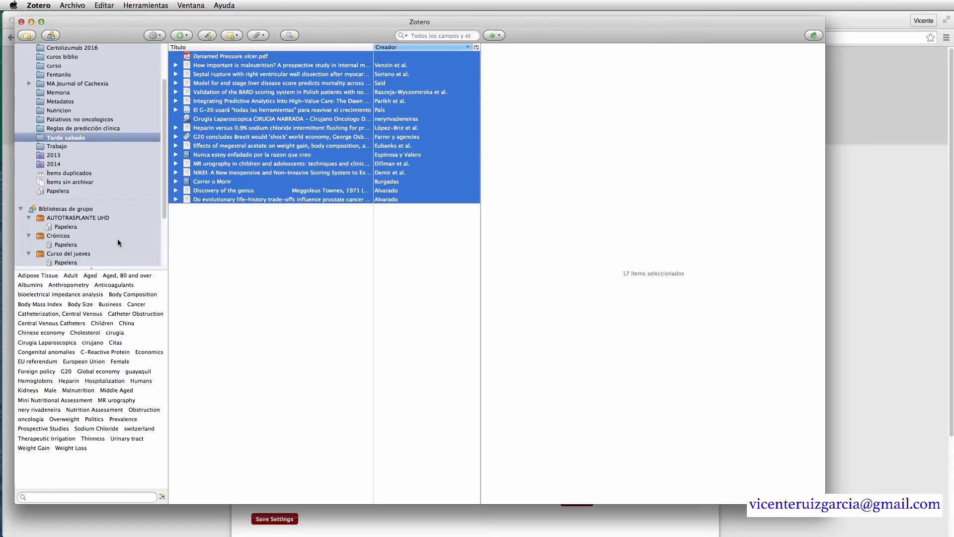
pyautogui.moveTo(165, 204); pyautogui.dragTo(166, 249)
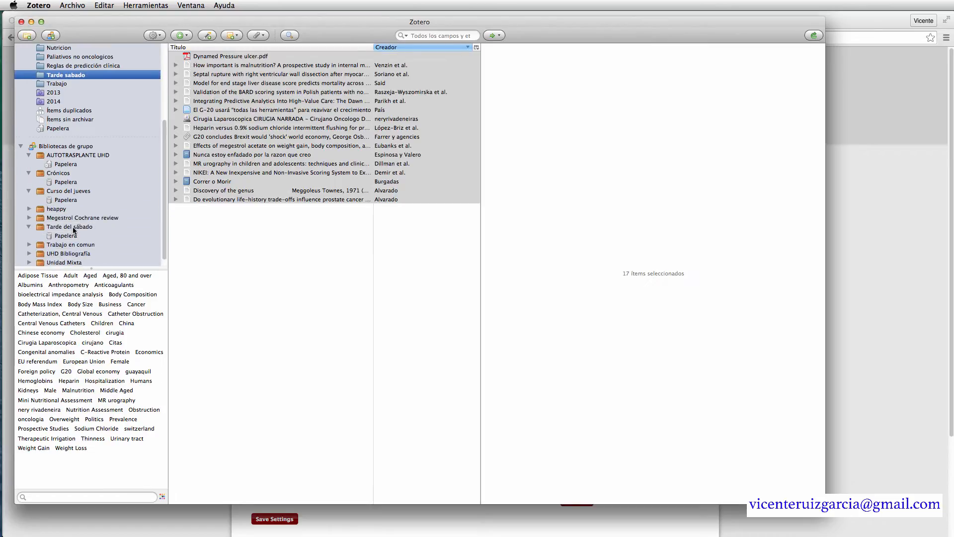
pyautogui.moveTo(244, 157); pyautogui.dragTo(78, 231)
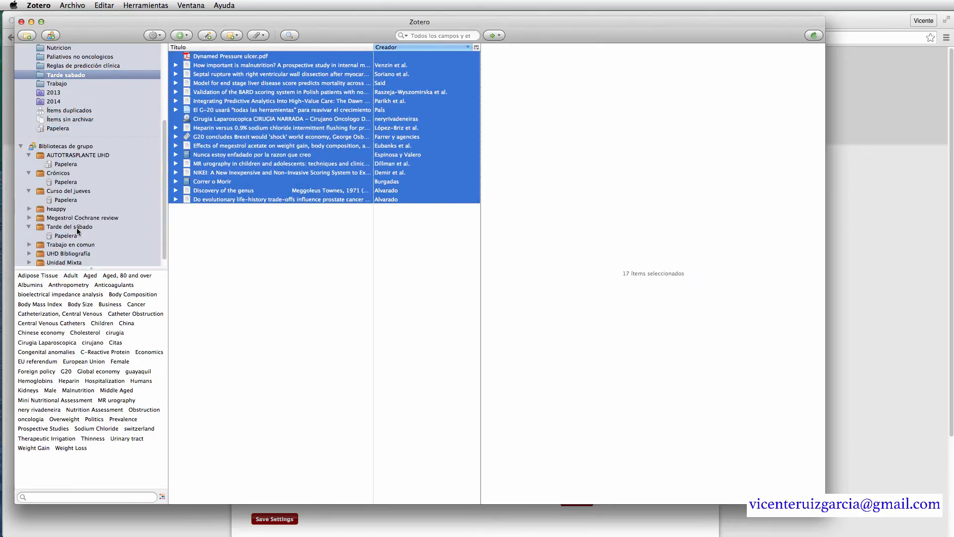
pyautogui.click(76, 227)
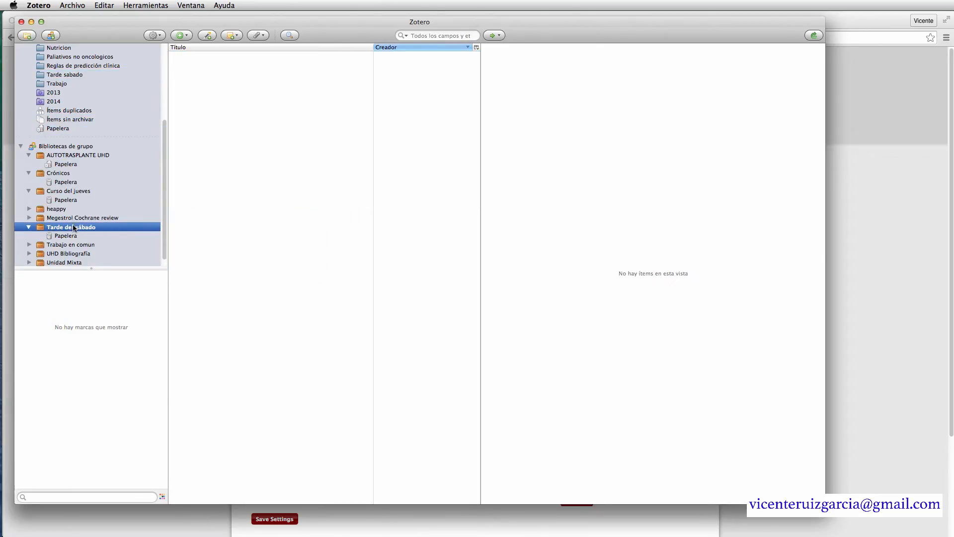
pyautogui.click(70, 75)
# - Copy the malnutrition and septal rupture articles into the Tarde del sábado group and confirm
pyautogui.click(254, 66)
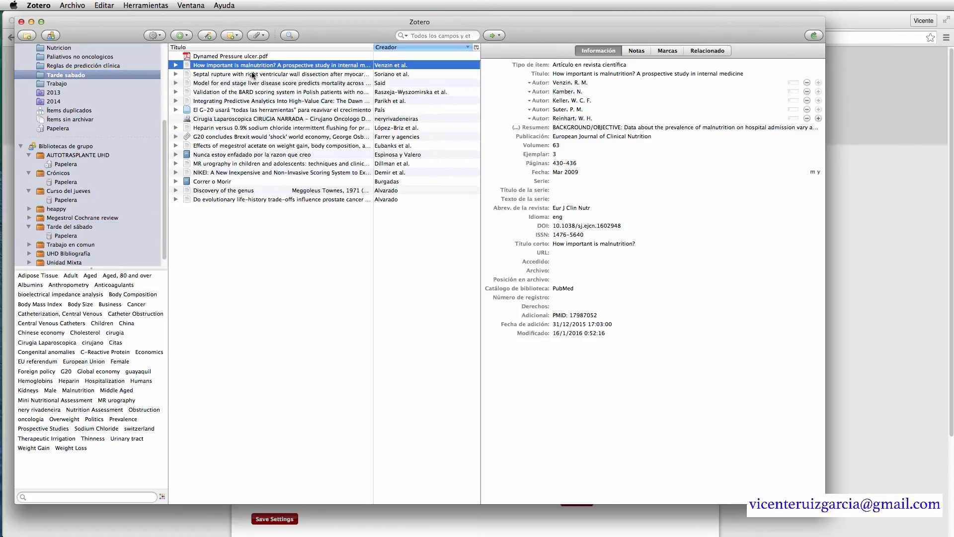
pyautogui.keyDown('shift'); pyautogui.click(253, 75); pyautogui.keyUp('shift')
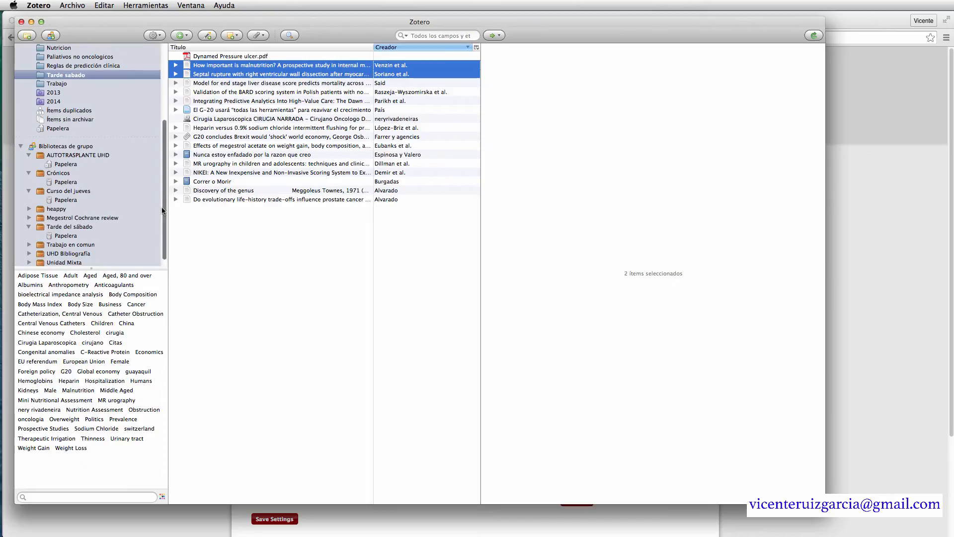
pyautogui.moveTo(163, 207); pyautogui.dragTo(163, 227)
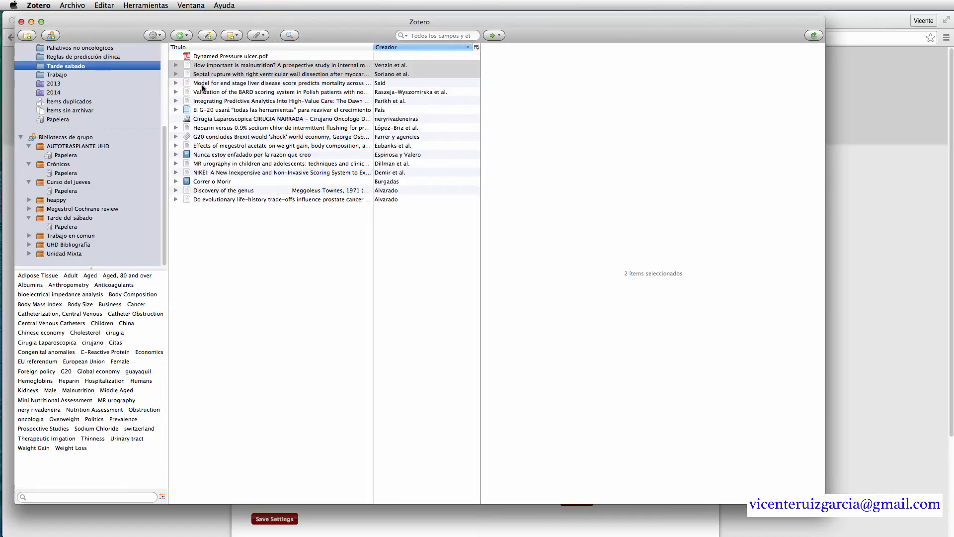
pyautogui.moveTo(202, 73); pyautogui.dragTo(69, 217)
pyautogui.click(70, 217)
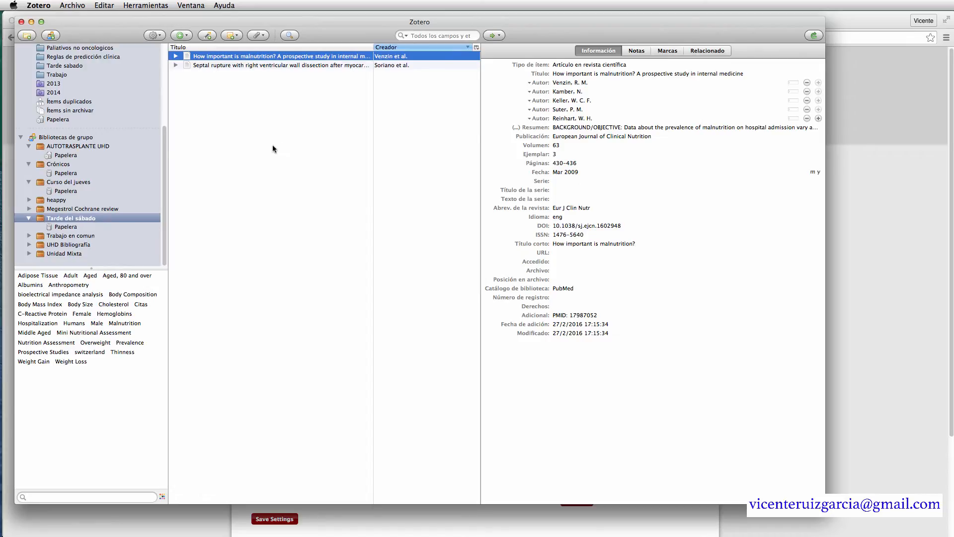
# - Expand the malnutrition and septal rupture articles to reveal their PubMed, note and link attachments
pyautogui.click(175, 58)
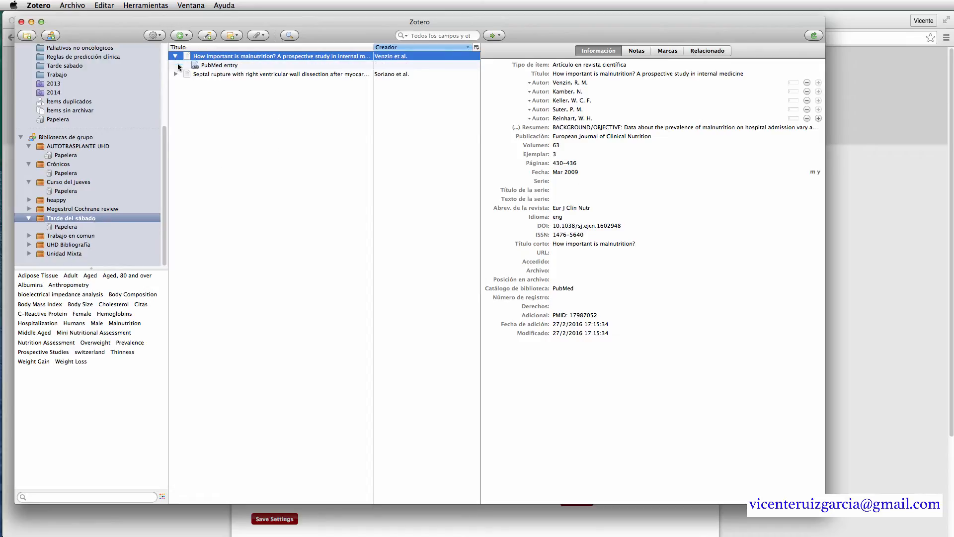
pyautogui.click(175, 74)
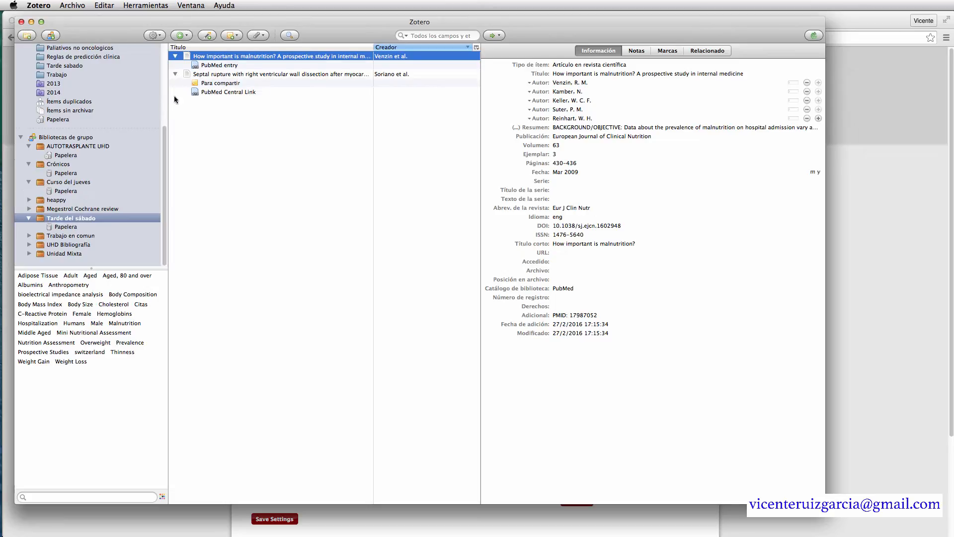
pyautogui.moveTo(165, 182); pyautogui.dragTo(164, 162)
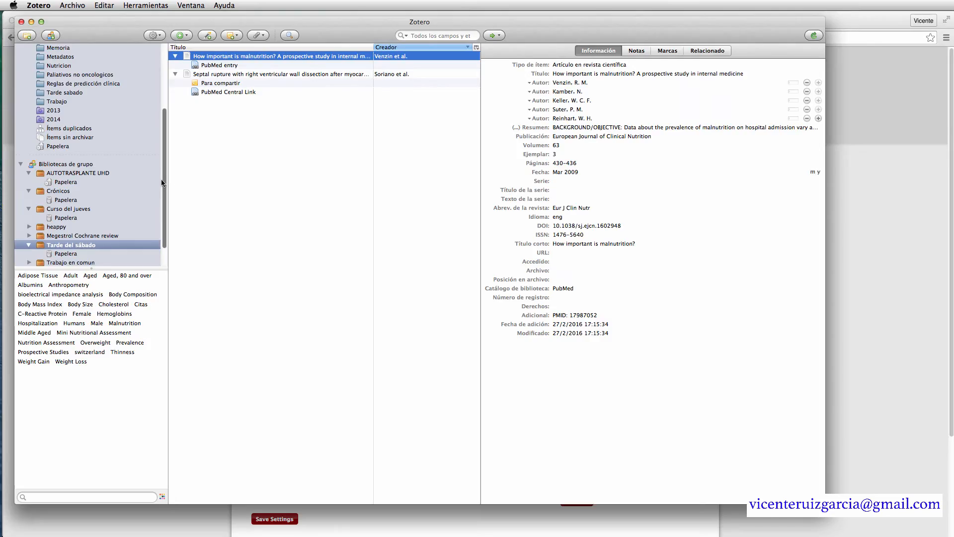
pyautogui.moveTo(164, 183); pyautogui.dragTo(161, 89)
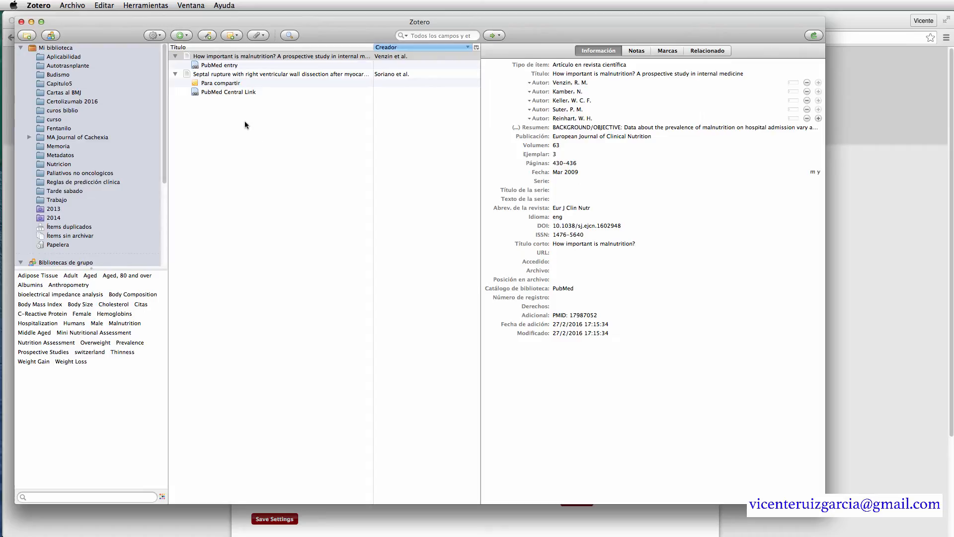
# - Sync the library, resize the Zotero window to fill the screen, and sync again
pyautogui.click(815, 35)
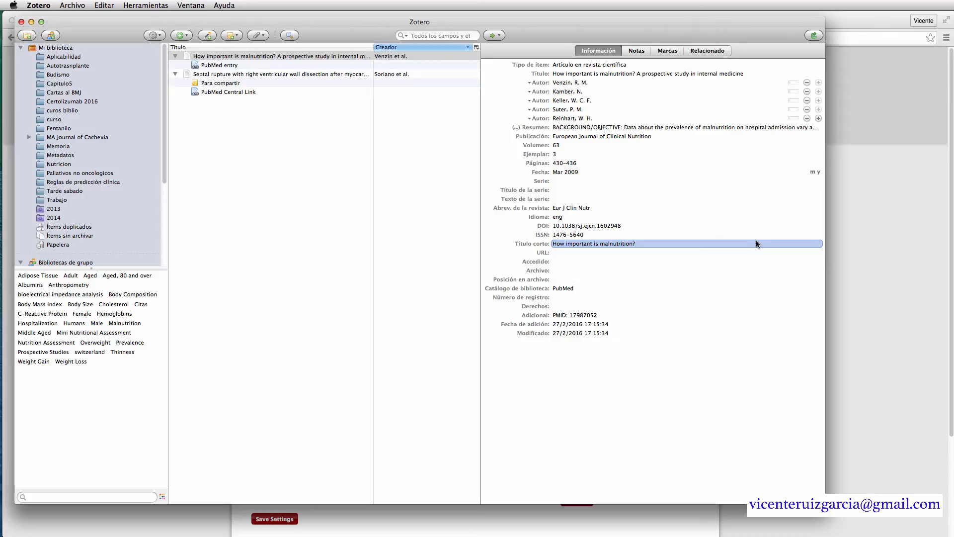
pyautogui.moveTo(825, 502); pyautogui.dragTo(948, 533)
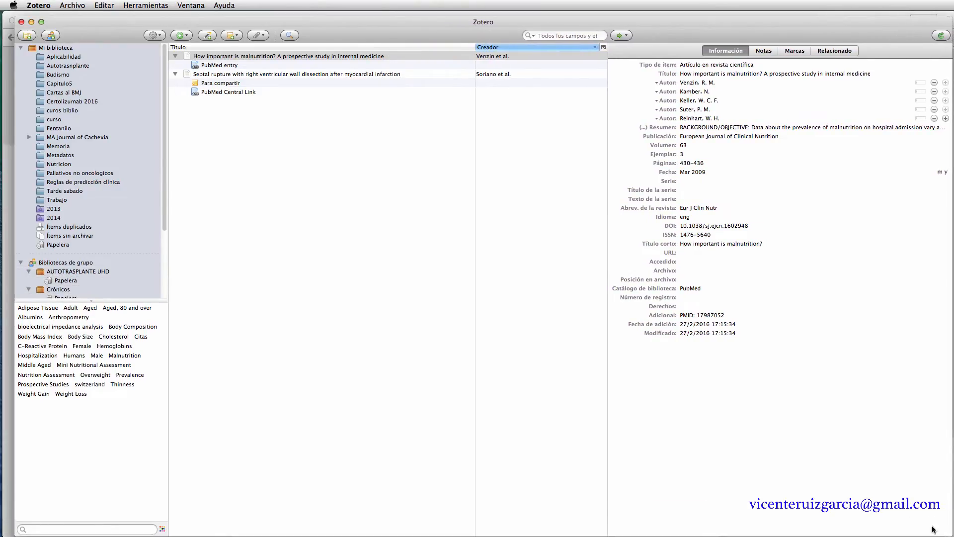
pyautogui.moveTo(16, 21); pyautogui.dragTo(2, 16)
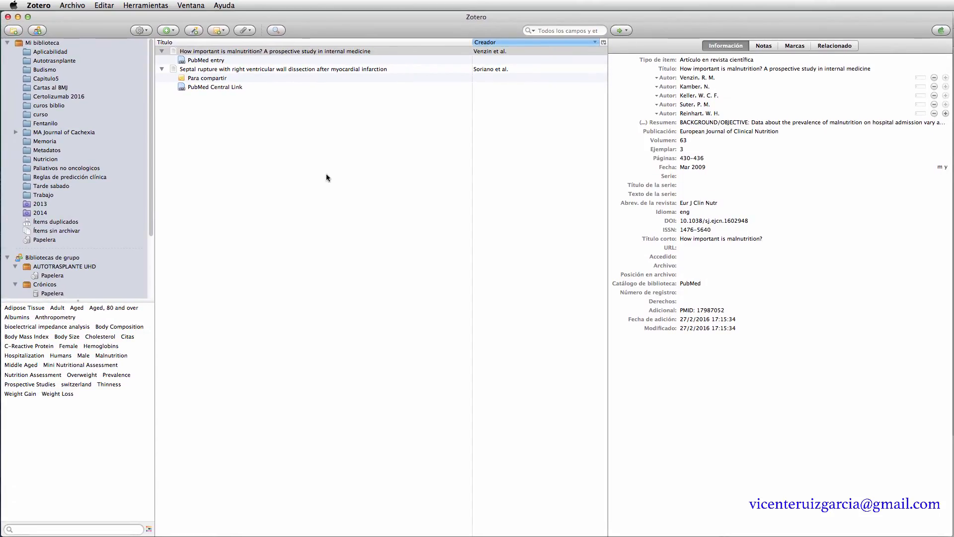
pyautogui.click(941, 32)
pyautogui.click(943, 30)
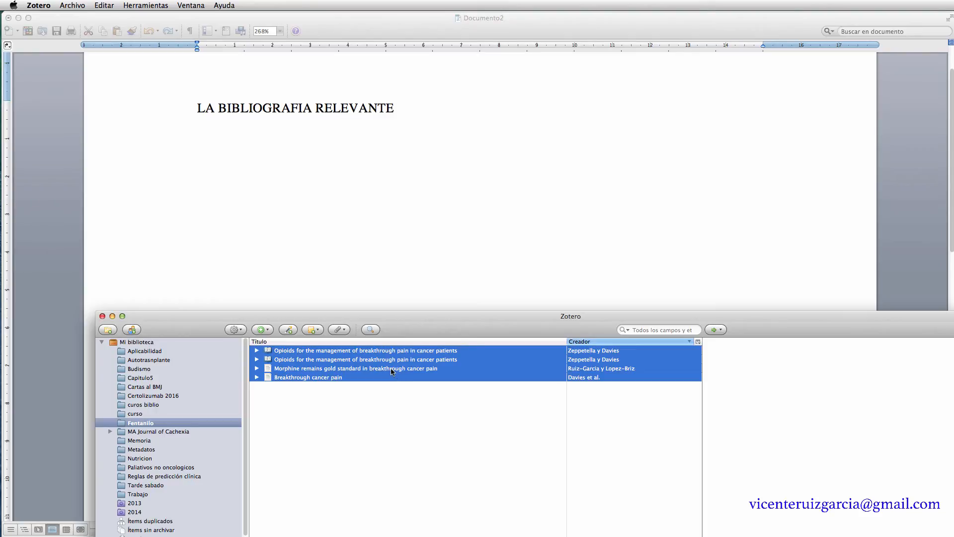
# - Drop the four selected Zotero references into the Word document as a bibliography
pyautogui.moveTo(392, 371); pyautogui.dragTo(340, 215)
pyautogui.moveTo(425, 329); pyautogui.dragTo(423, 397)
pyautogui.click(182, 141)
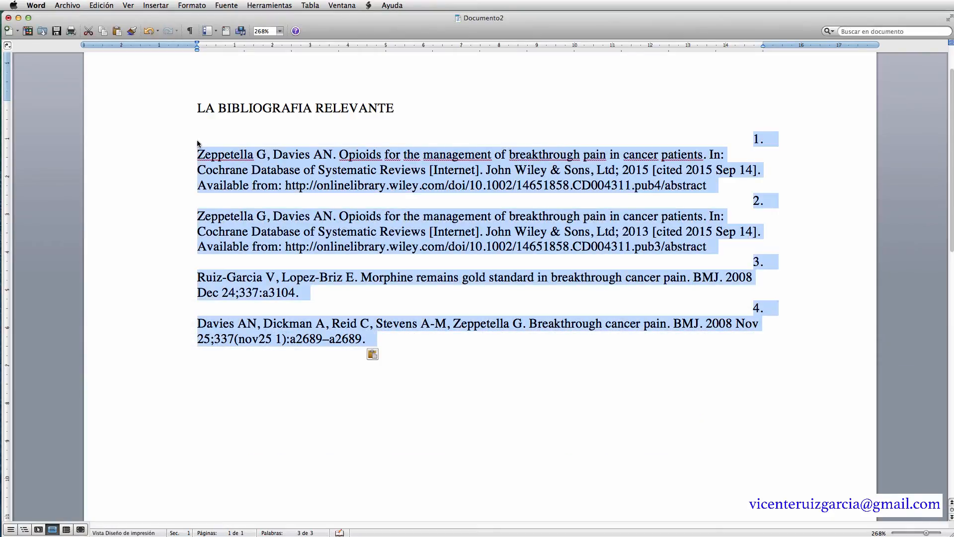
# - Set the bibliography's paragraph alignment to Izquierda through Formato > Párrafo
pyautogui.click(169, 6)
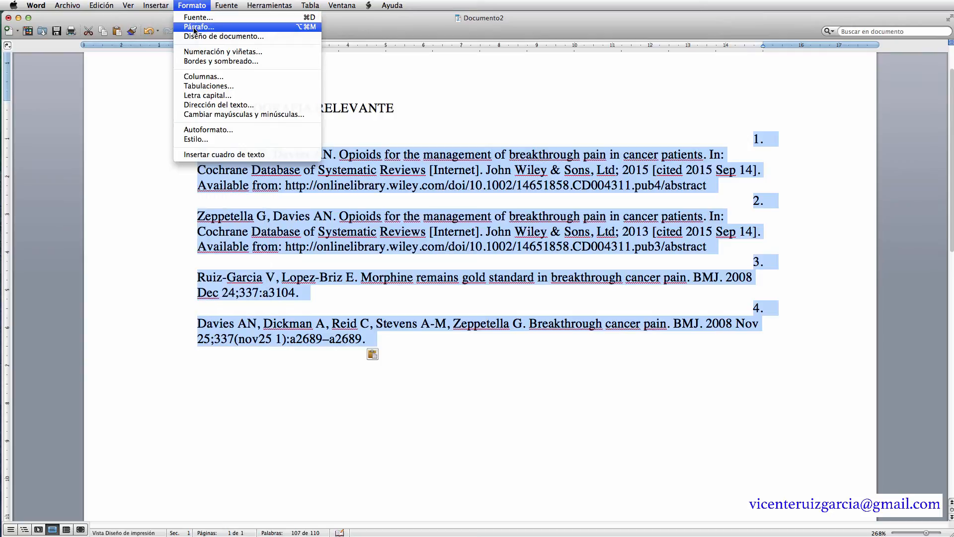
pyautogui.click(195, 27)
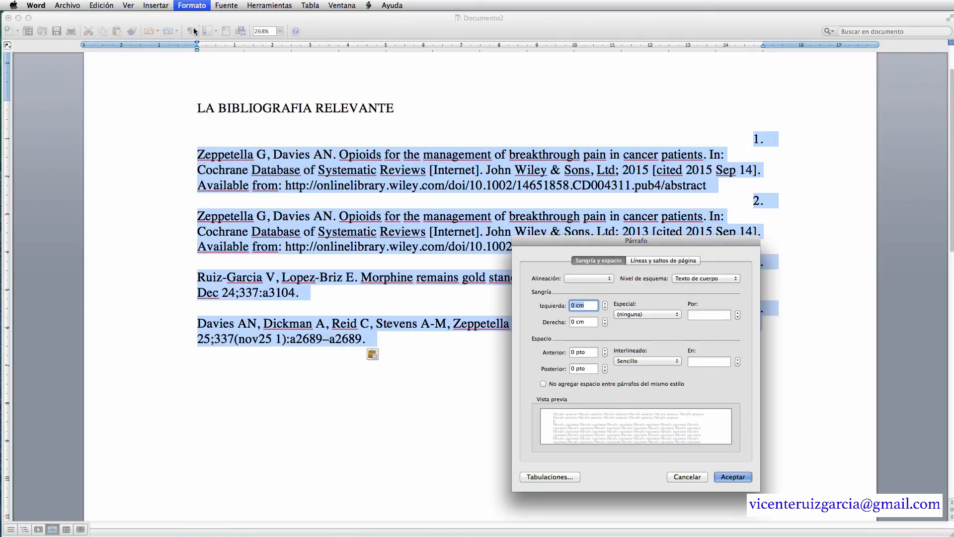
pyautogui.click(595, 280)
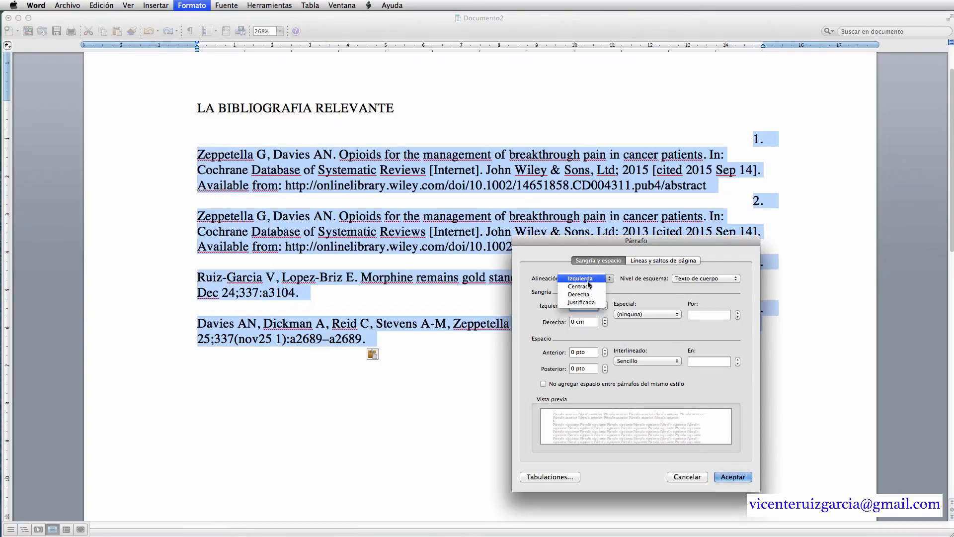
pyautogui.click(587, 278)
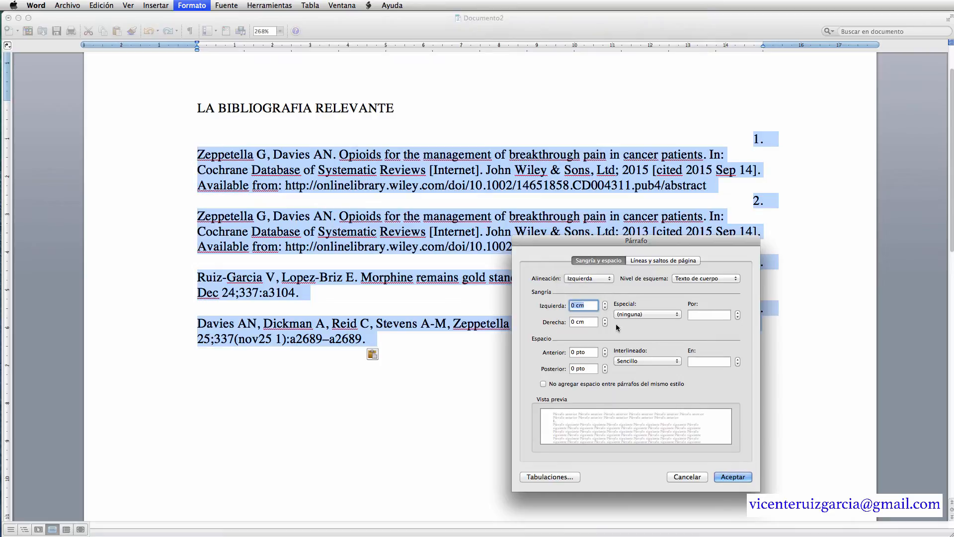
pyautogui.click(743, 478)
pyautogui.click(388, 347)
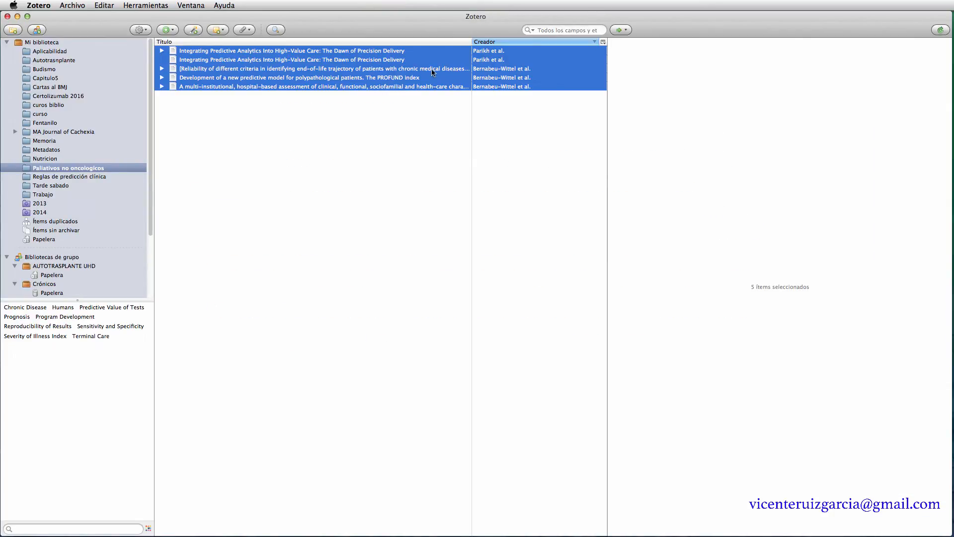
pyautogui.rightClick(399, 88)
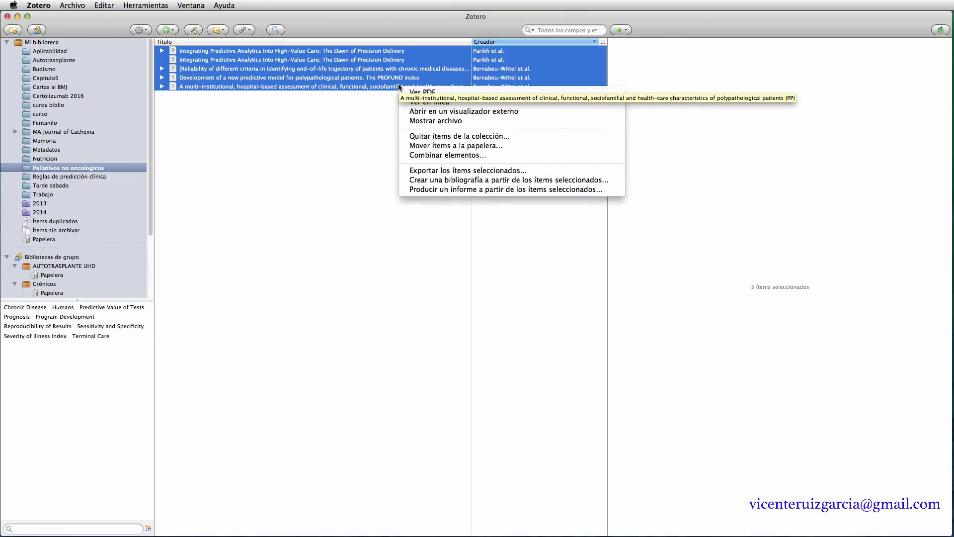
pyautogui.click(454, 190)
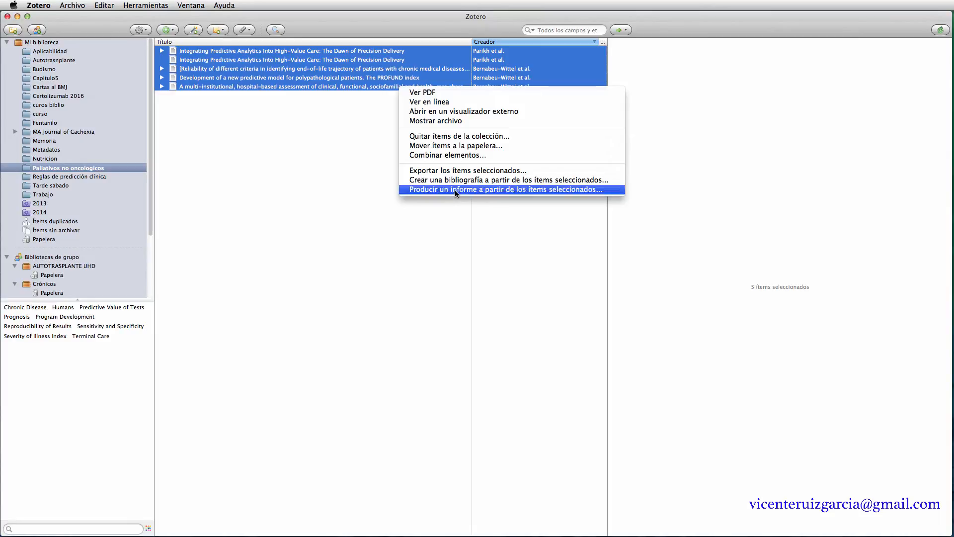
pyautogui.moveTo(572, 261); pyautogui.dragTo(488, 54)
pyautogui.moveTo(858, 87); pyautogui.dragTo(865, 258)
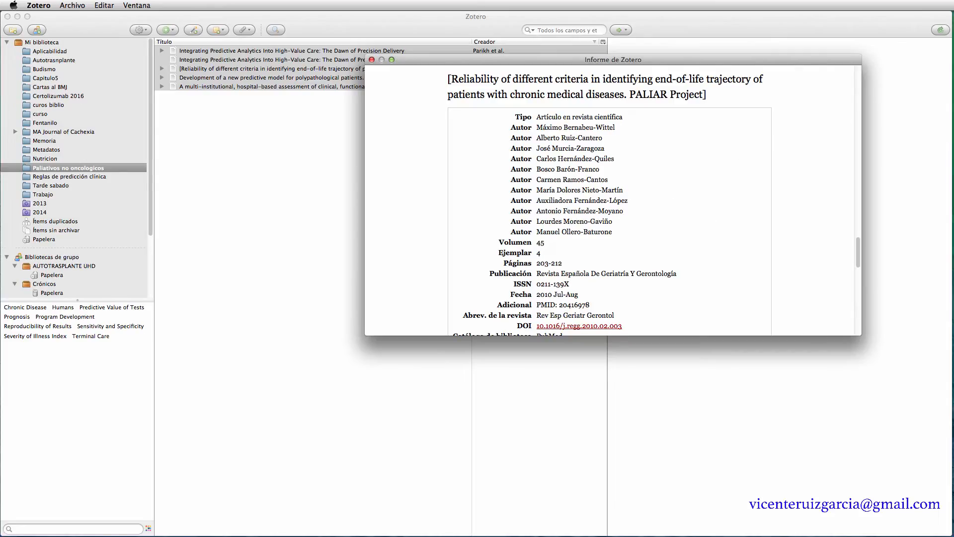
pyautogui.click(372, 61)
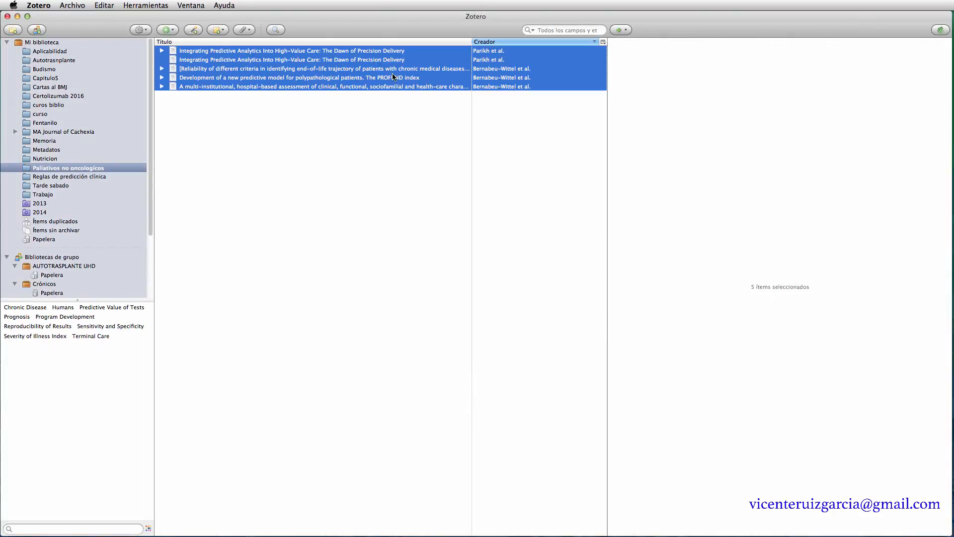
# - Export the five selected items in RIS format with their attached files included
pyautogui.rightClick(384, 77)
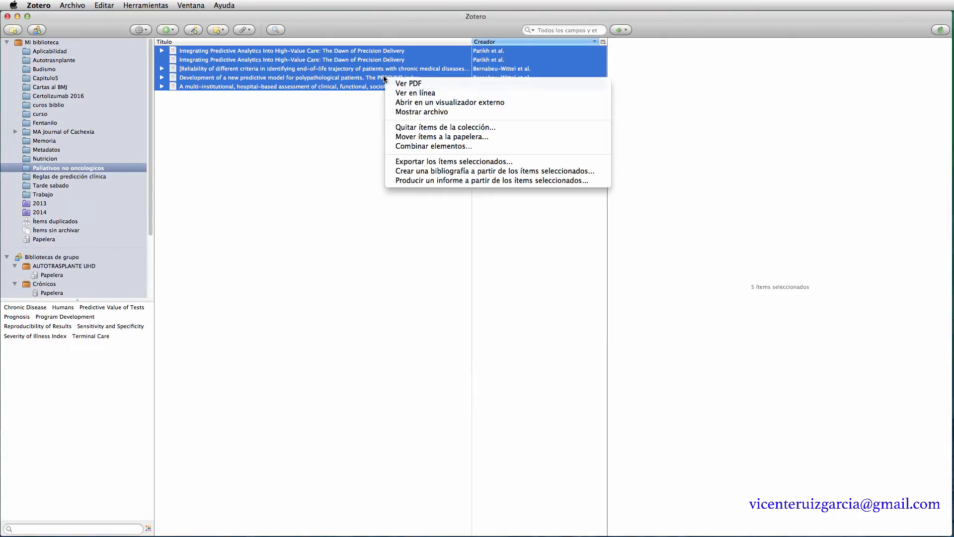
pyautogui.click(466, 164)
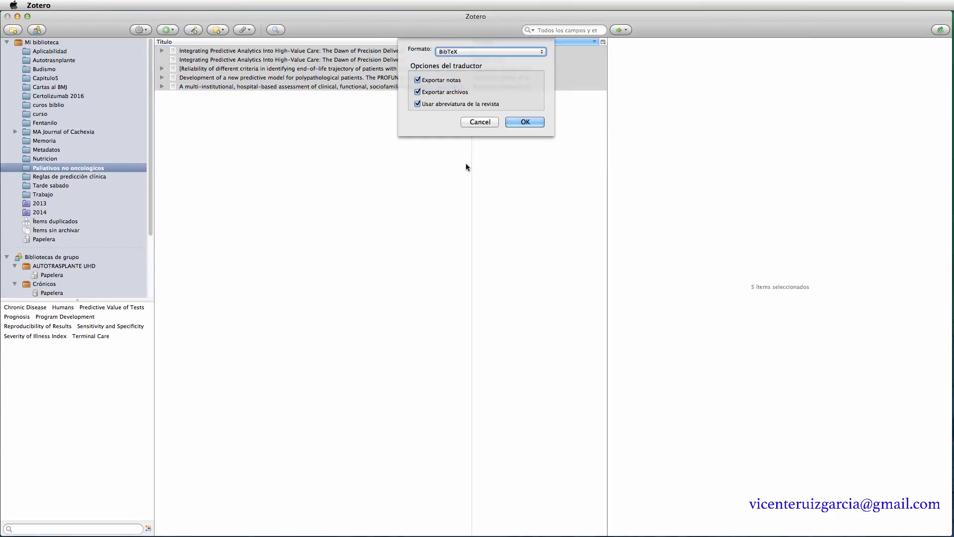
pyautogui.click(476, 51)
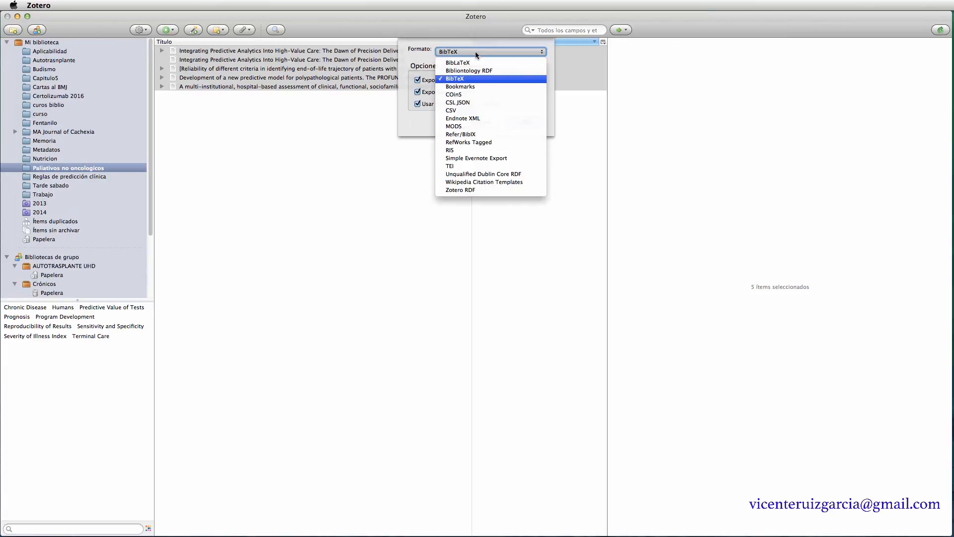
pyautogui.click(462, 150)
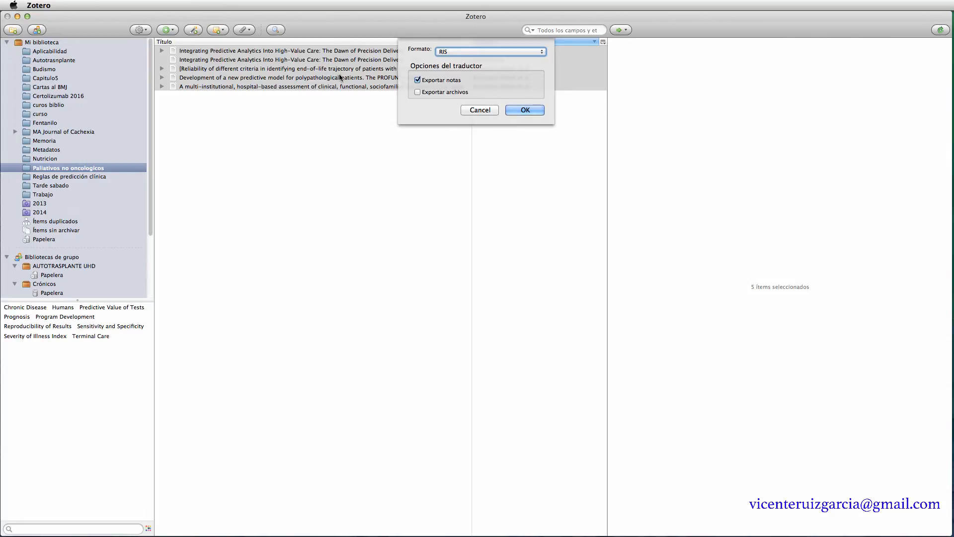
pyautogui.click(417, 92)
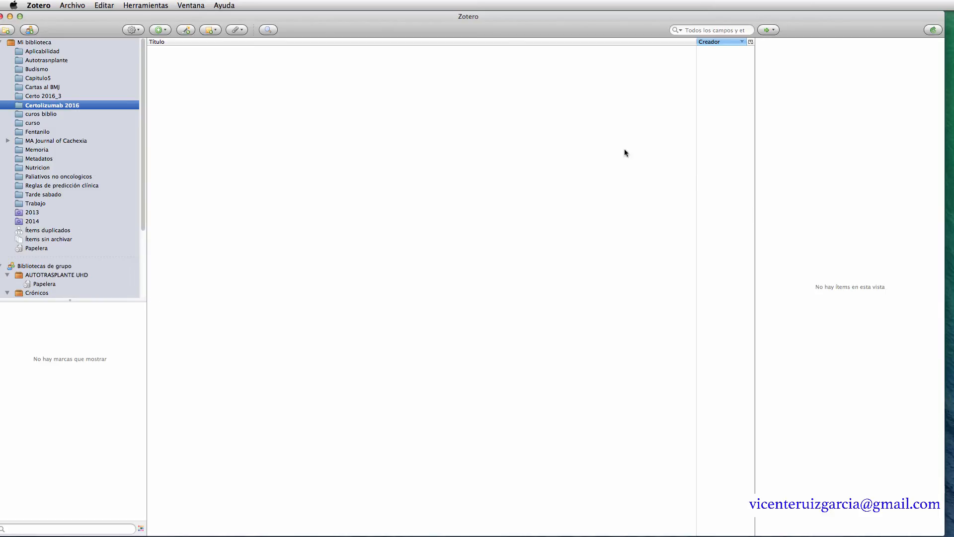
# - Lower the Zotero window to check the desktop file, move it back, then open Archivo
pyautogui.moveTo(555, 29); pyautogui.dragTo(553, 29)
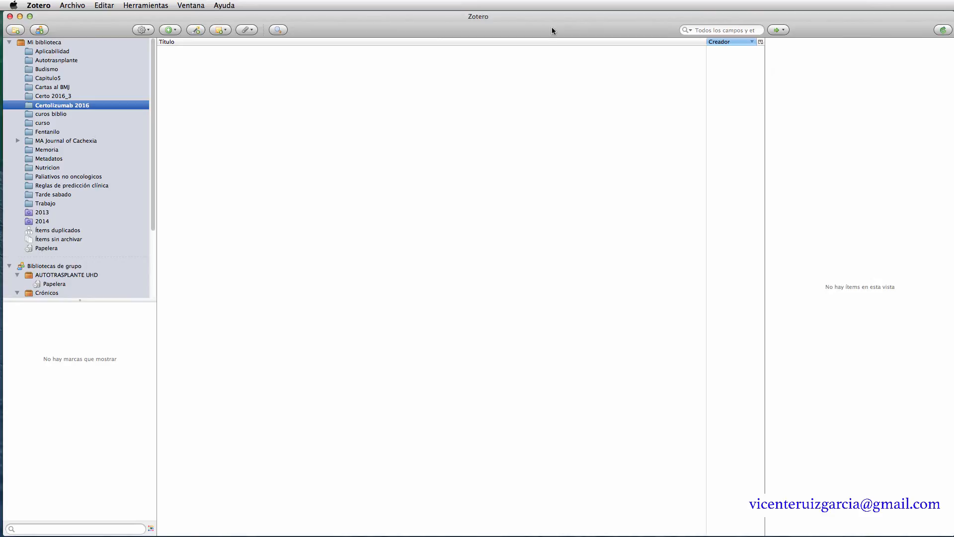
pyautogui.moveTo(550, 30); pyautogui.dragTo(547, 113)
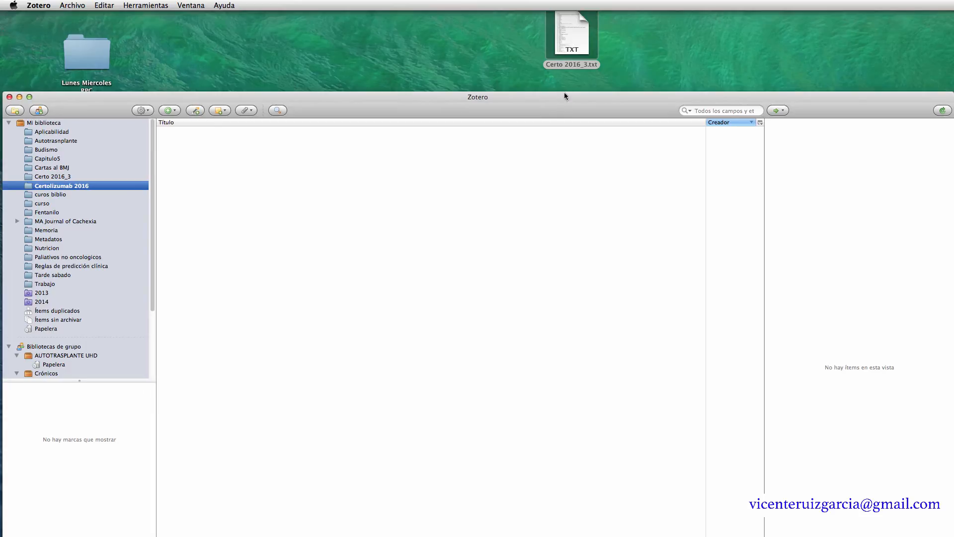
pyautogui.moveTo(558, 102); pyautogui.dragTo(558, 18)
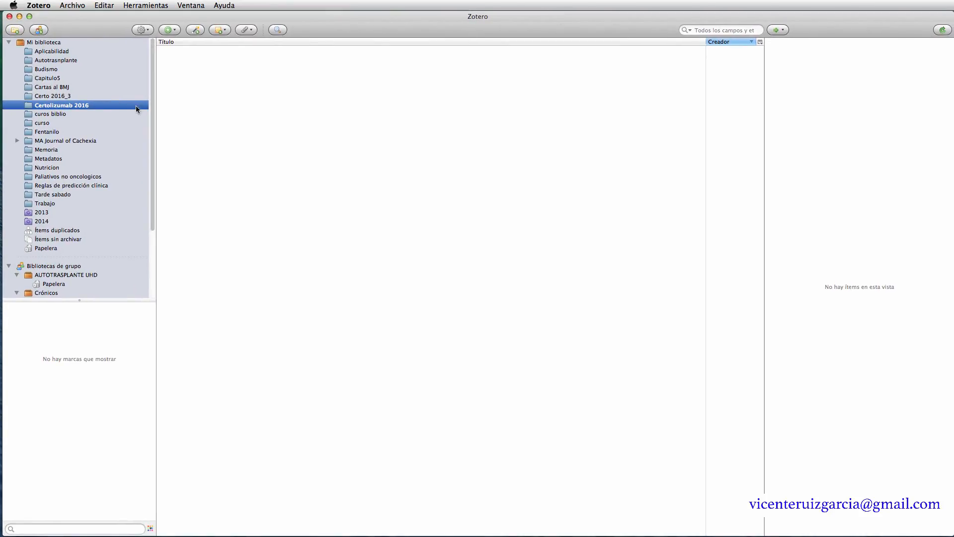
pyautogui.click(74, 6)
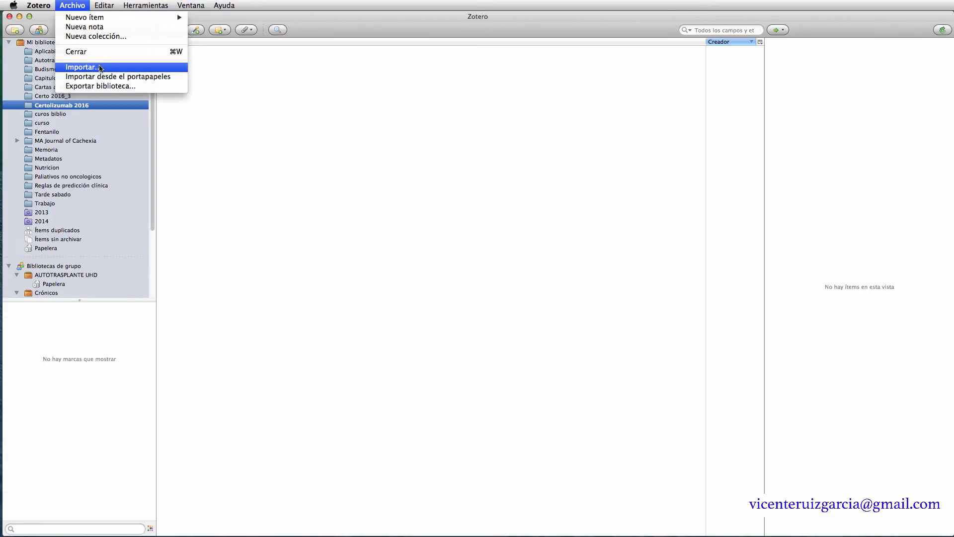
# - Import Certo 2016_3.txt from the Escritorio via Archivo > Importar
pyautogui.click(99, 67)
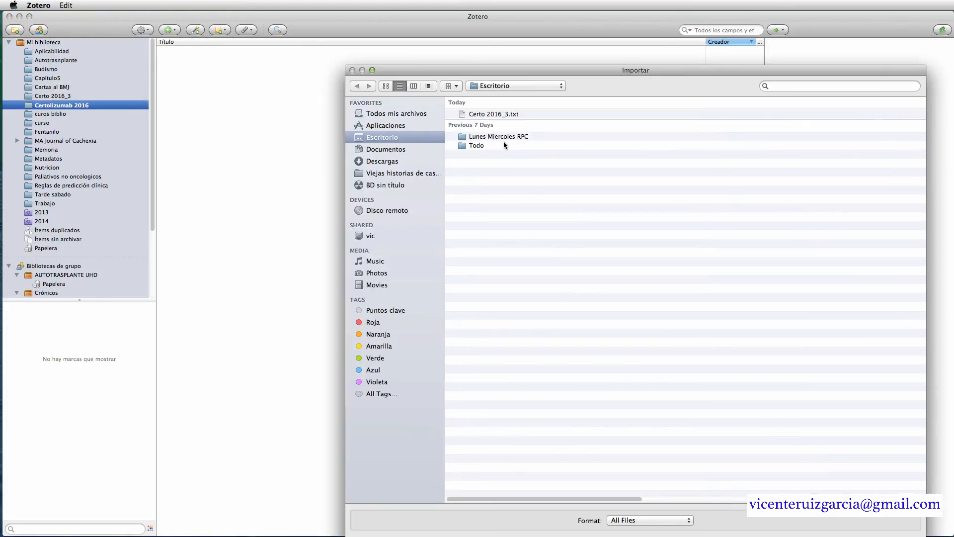
pyautogui.click(495, 116)
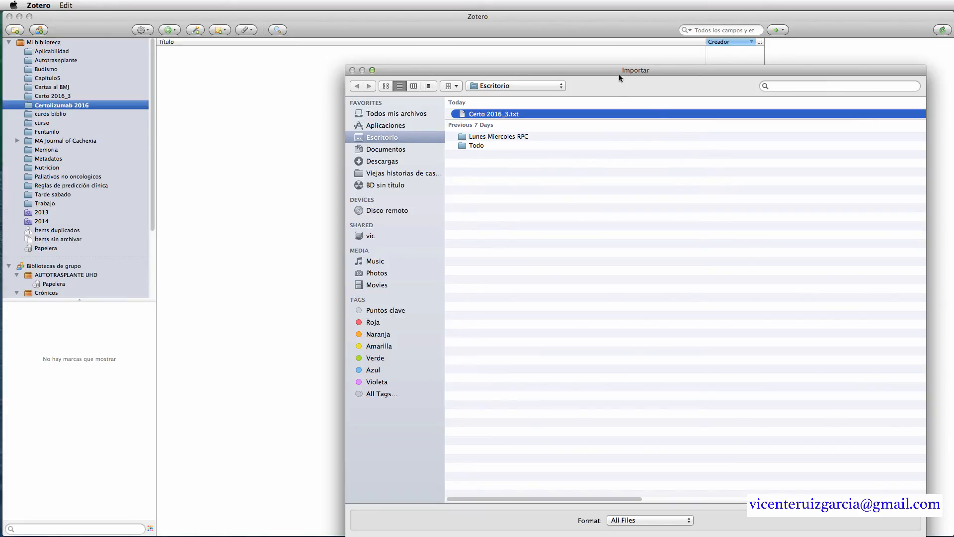
pyautogui.press('Return')
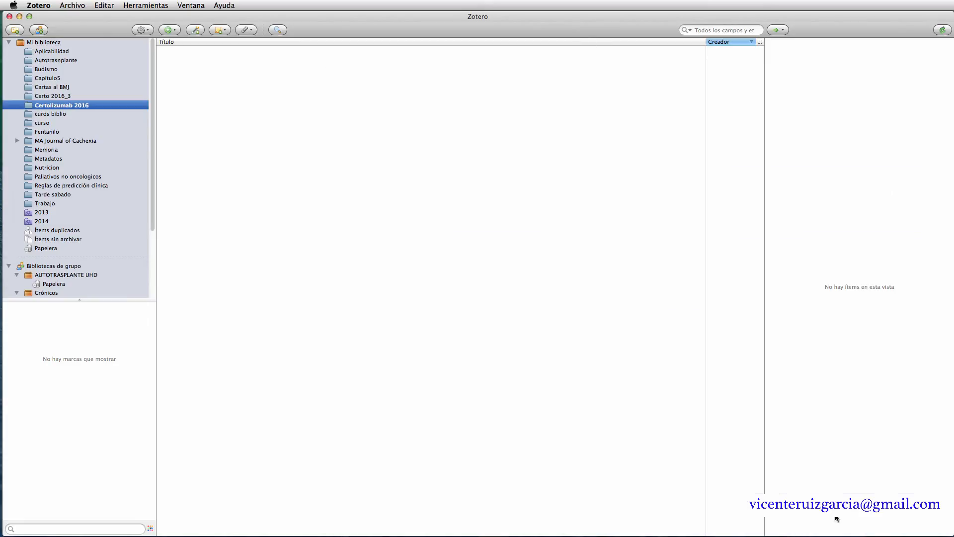
# - Browse the 375 imported items in Certo 2016_3, then show Ítems duplicados
pyautogui.click(51, 99)
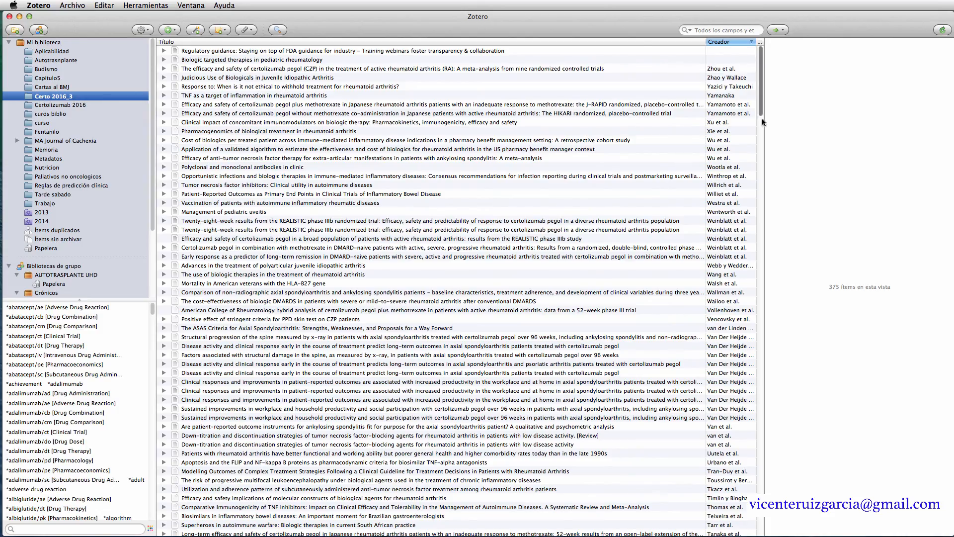
pyautogui.moveTo(759, 109); pyautogui.dragTo(762, 86)
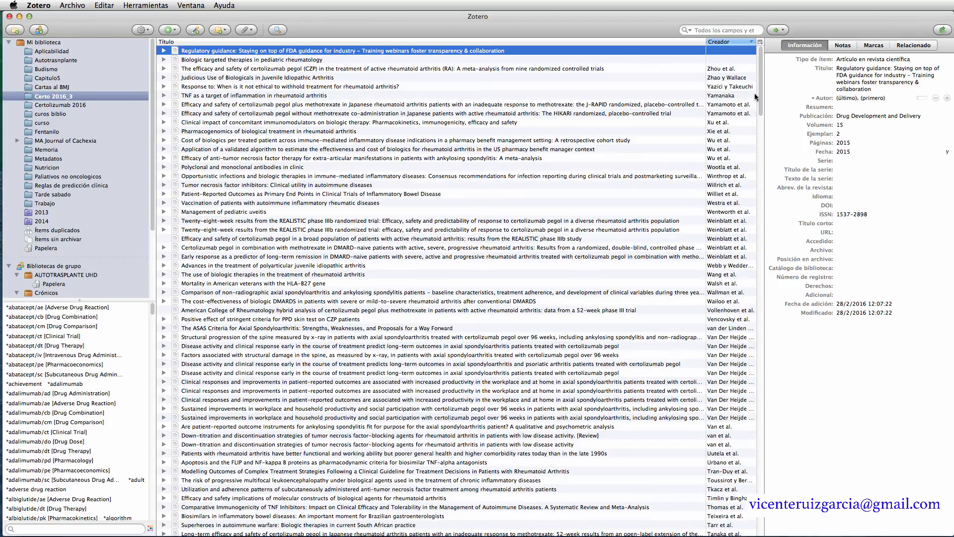
pyautogui.click(46, 232)
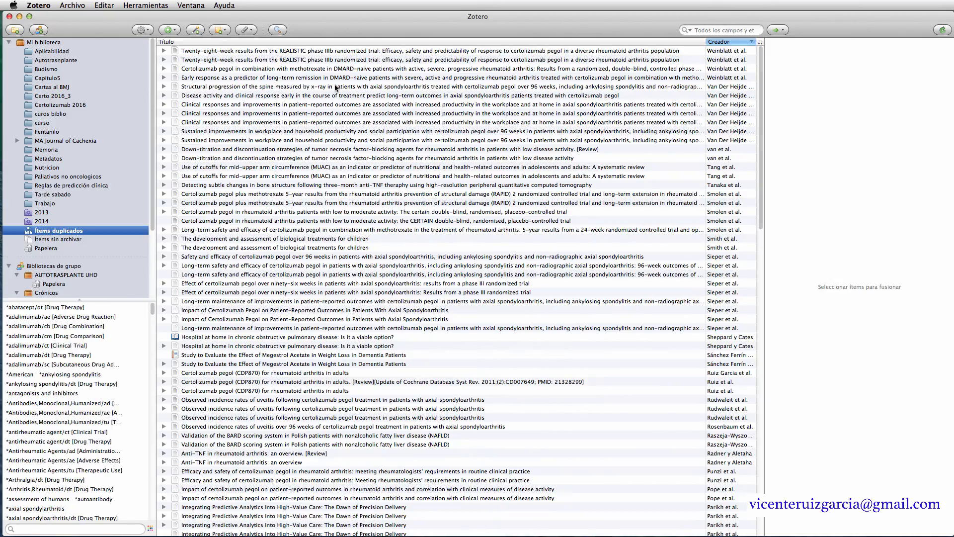
# - Merge the REALISTIC trial duplicate pair, then the CERTAIN trial duplicate pair, with 'Fusionar 2 ítems'
pyautogui.click(343, 52)
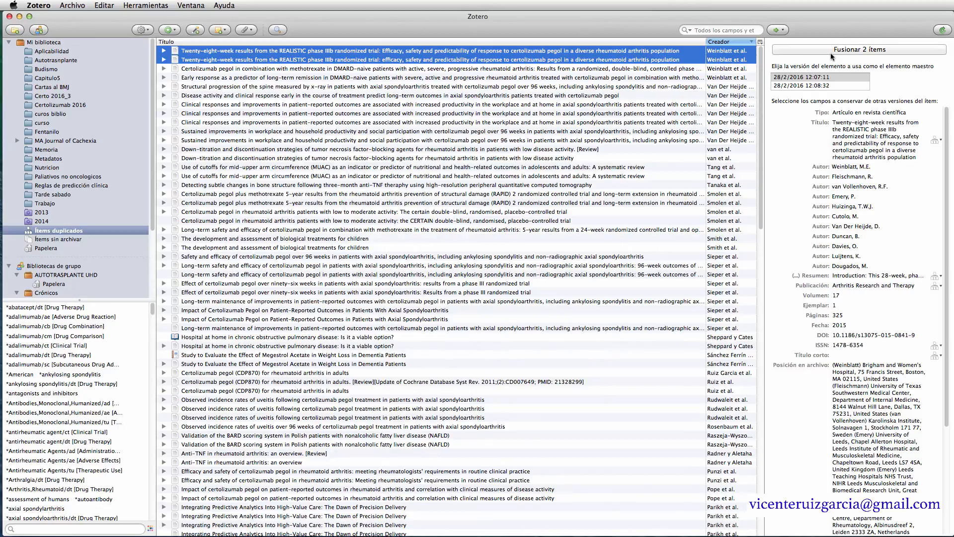
pyautogui.click(813, 52)
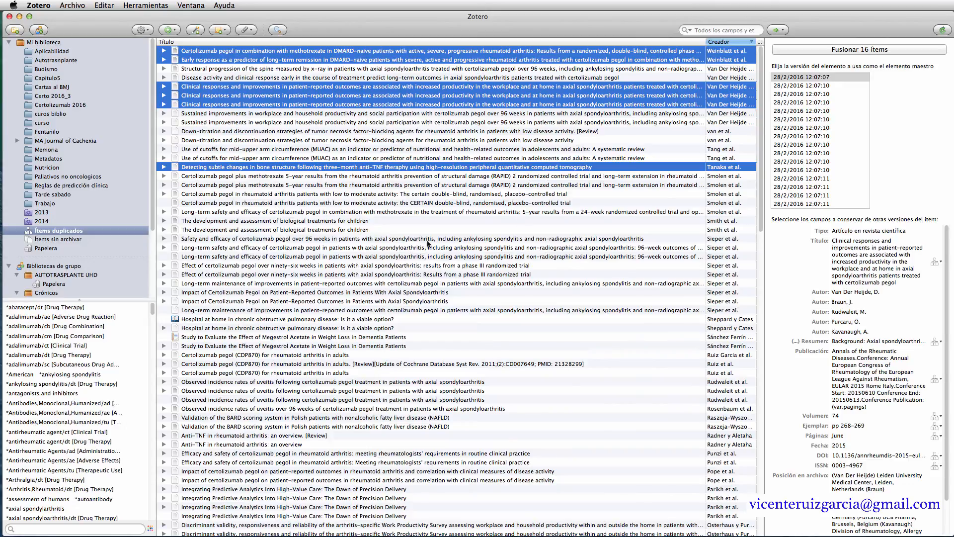
pyautogui.click(211, 205)
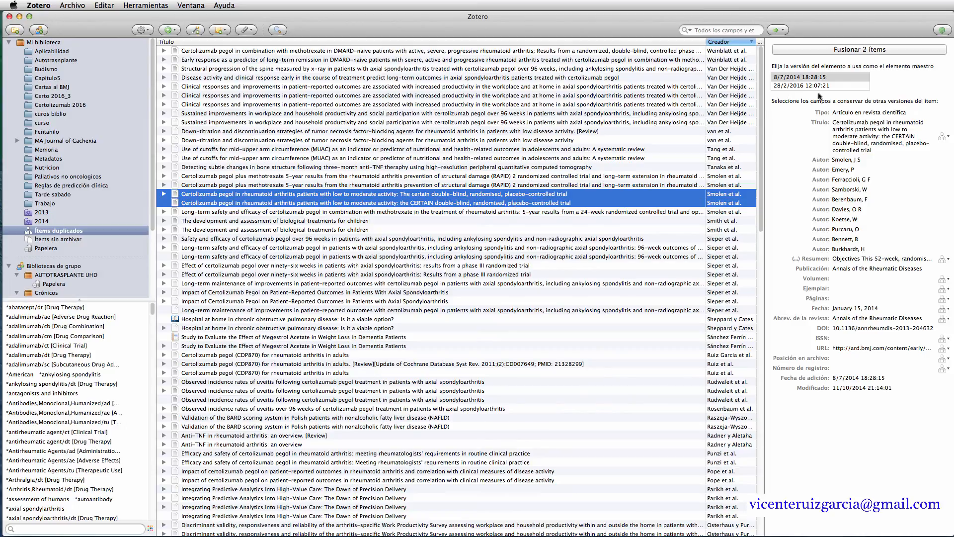
pyautogui.click(842, 50)
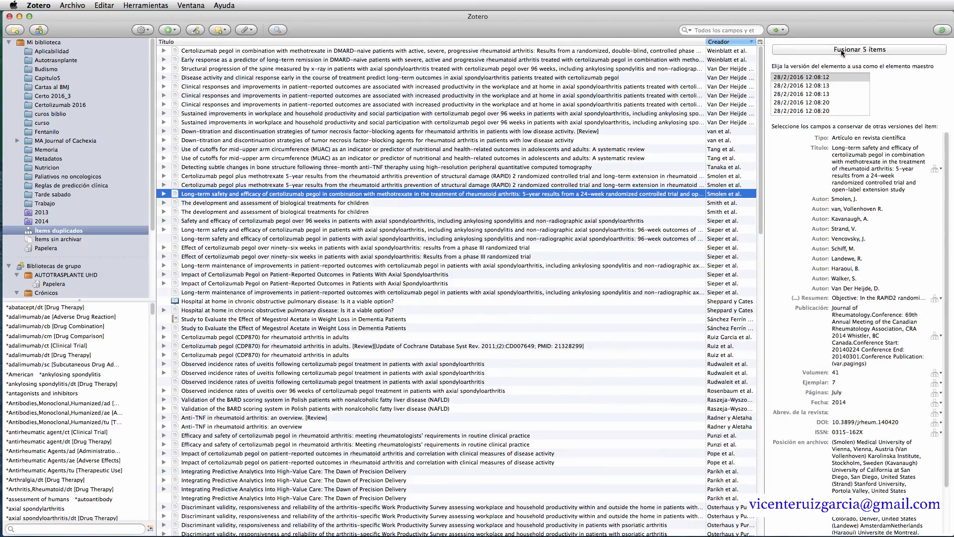
# - Build a timeline of Certo 2016_3 with the first band in years, enlarge it, then close it
pyautogui.click(52, 96)
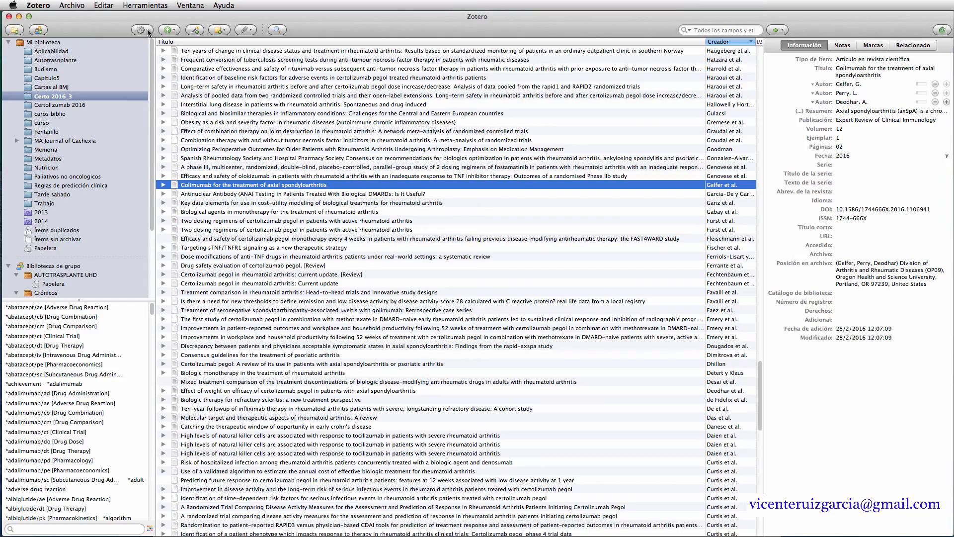
pyautogui.click(147, 30)
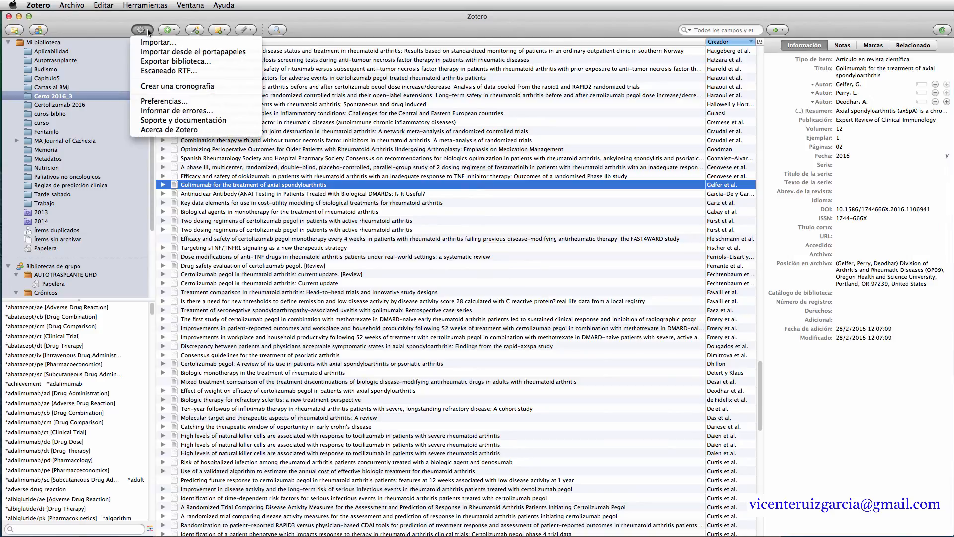
pyautogui.click(187, 89)
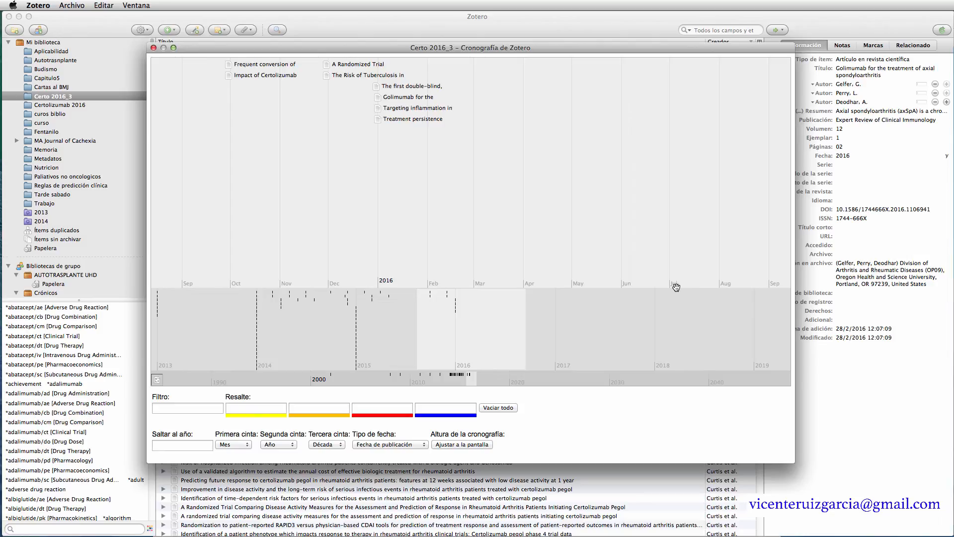
pyautogui.click(249, 447)
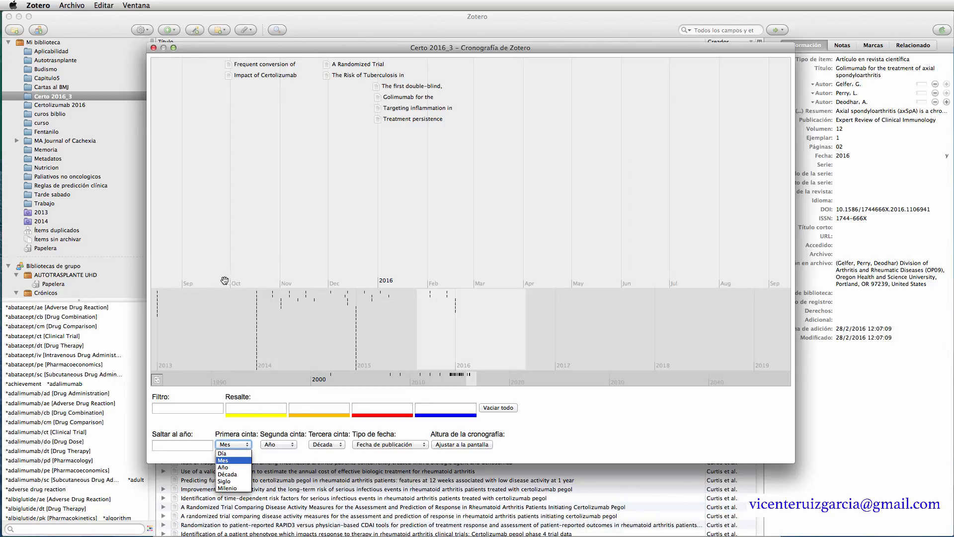
pyautogui.click(229, 468)
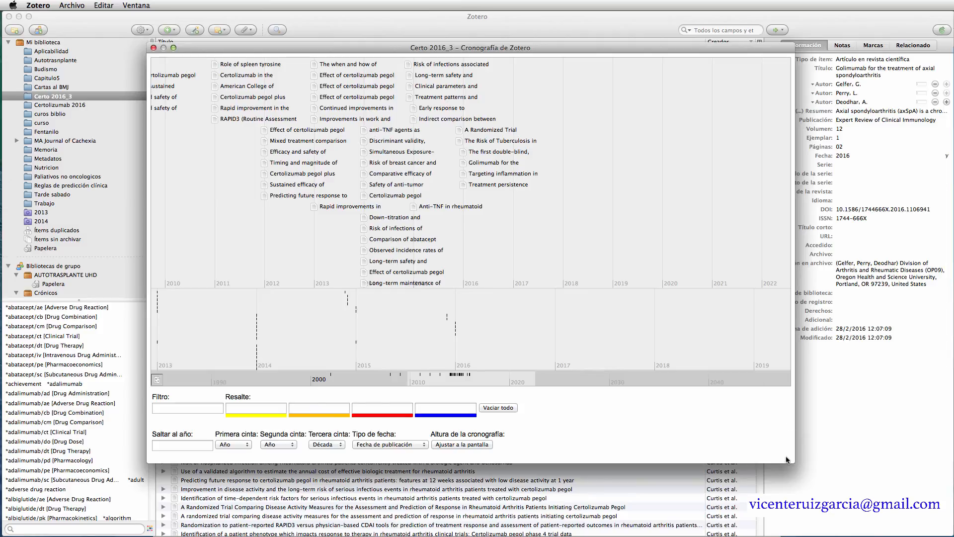
pyautogui.moveTo(794, 460); pyautogui.dragTo(853, 506)
pyautogui.click(153, 47)
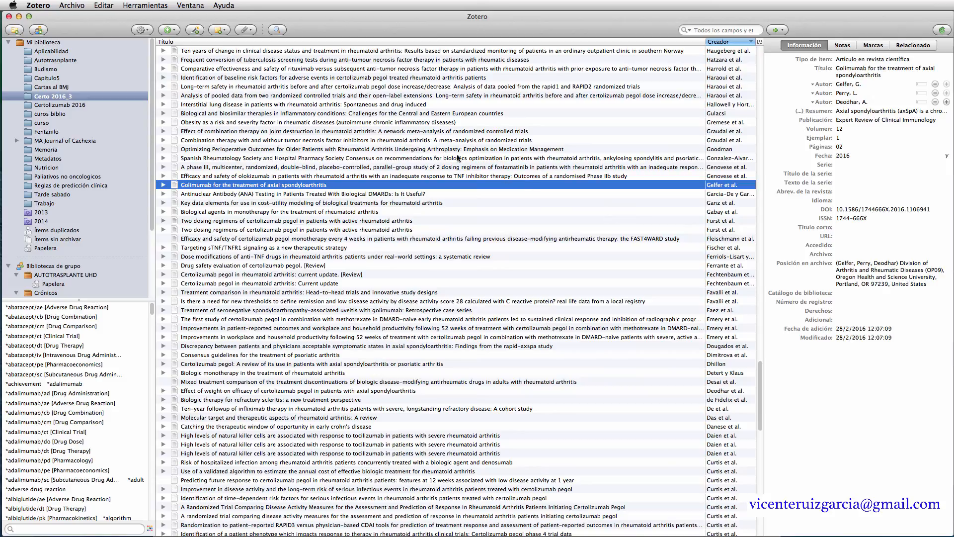
# - Add a new blank 'Artículo en revista científica' item to the Certo 2016_3 collection
pyautogui.click(176, 33)
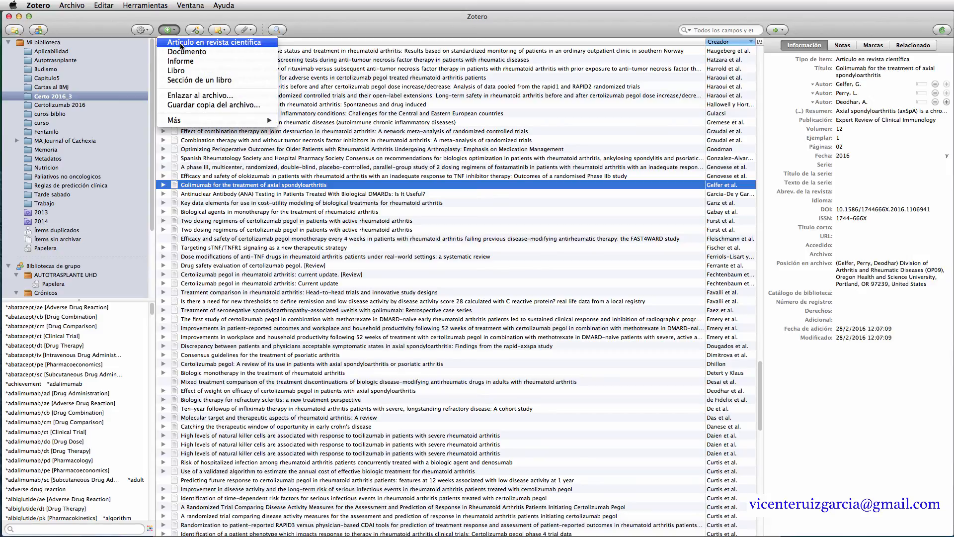
pyautogui.moveTo(188, 124)
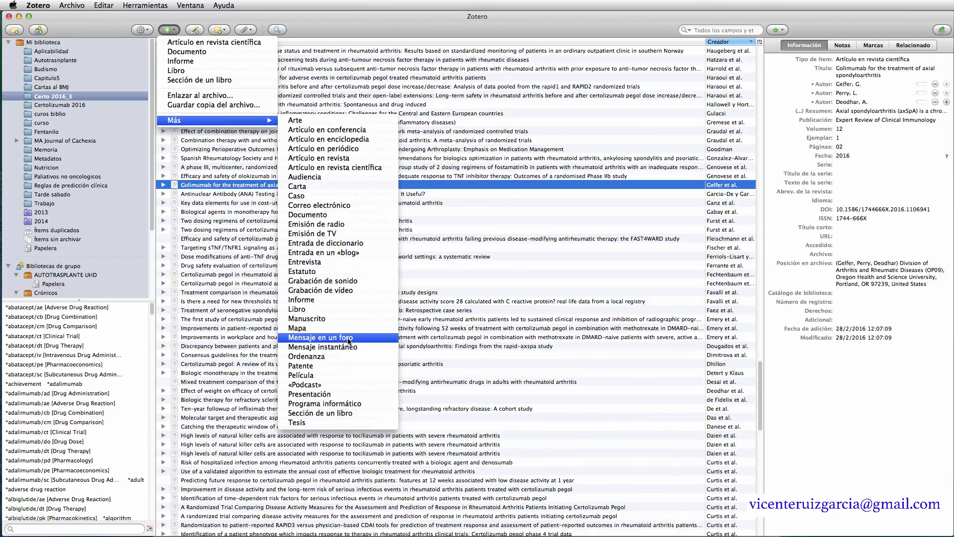
pyautogui.click(183, 43)
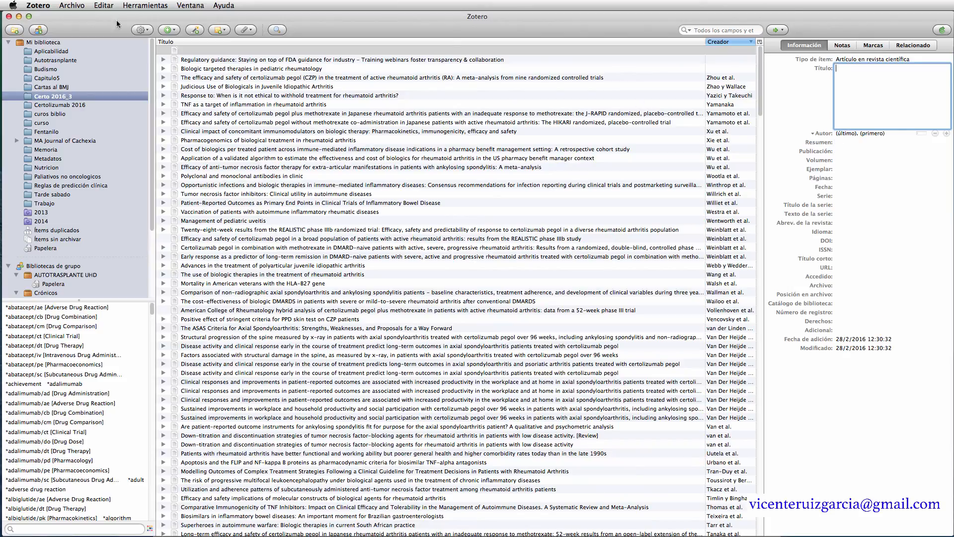
pyautogui.click(68, 7)
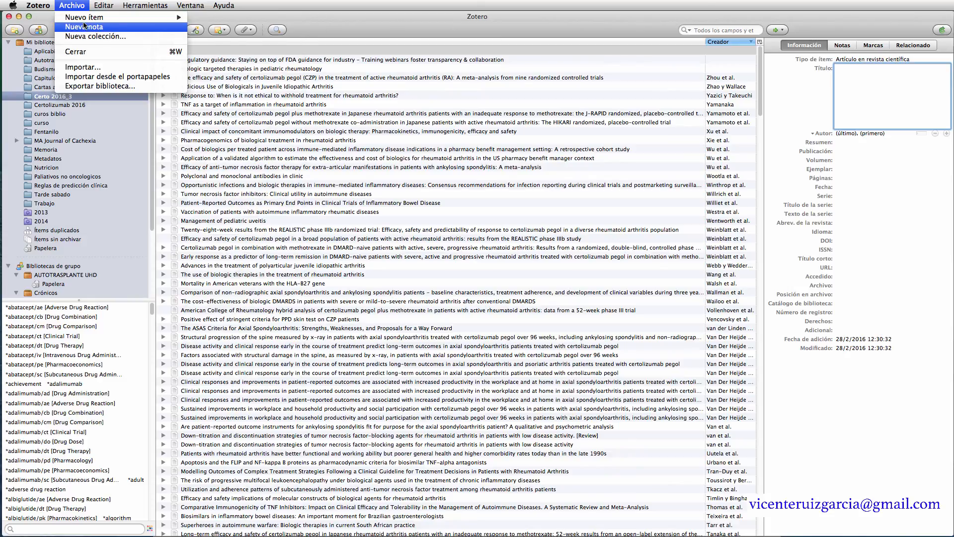
pyautogui.moveTo(45, 8)
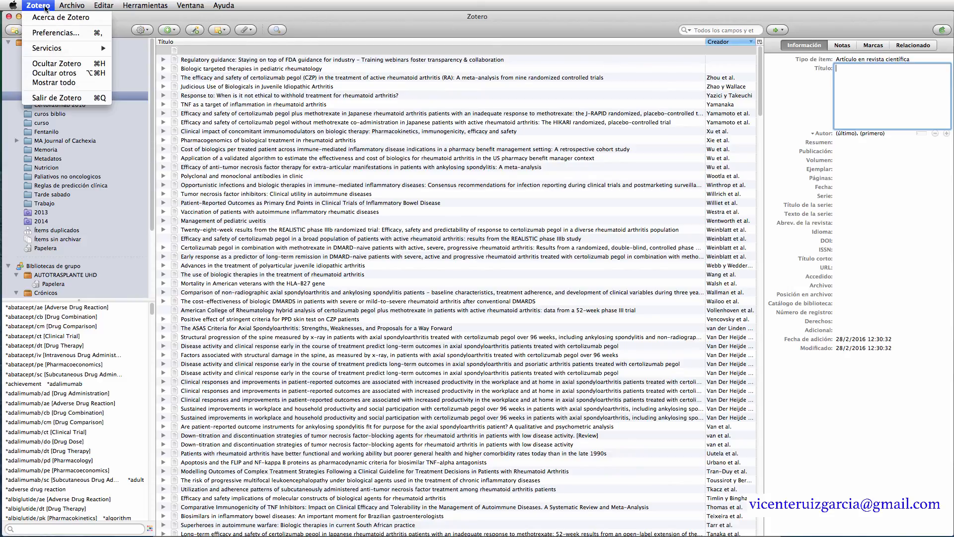
# - In General preferences, change and apply the Tamaño de letra setting, and set the notes font size to 12
pyautogui.click(58, 33)
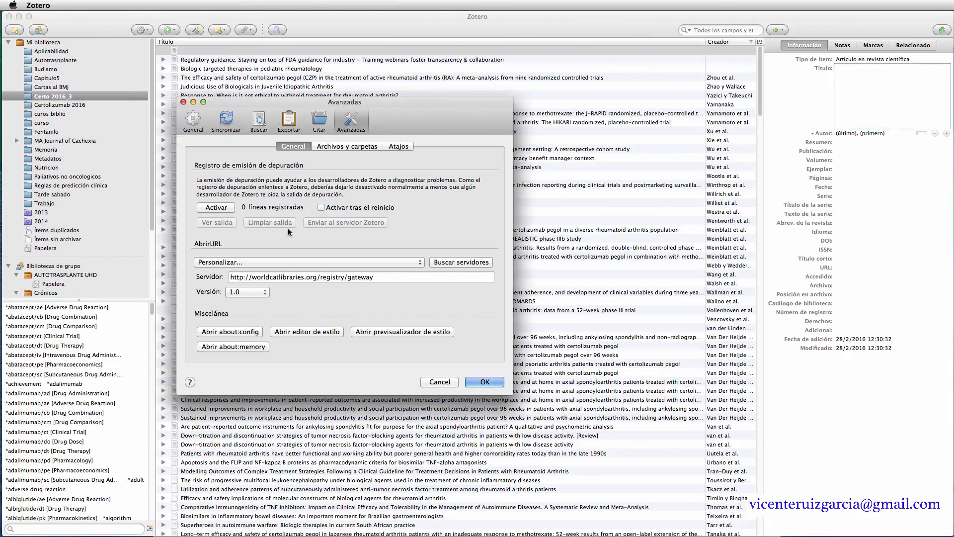
pyautogui.click(193, 121)
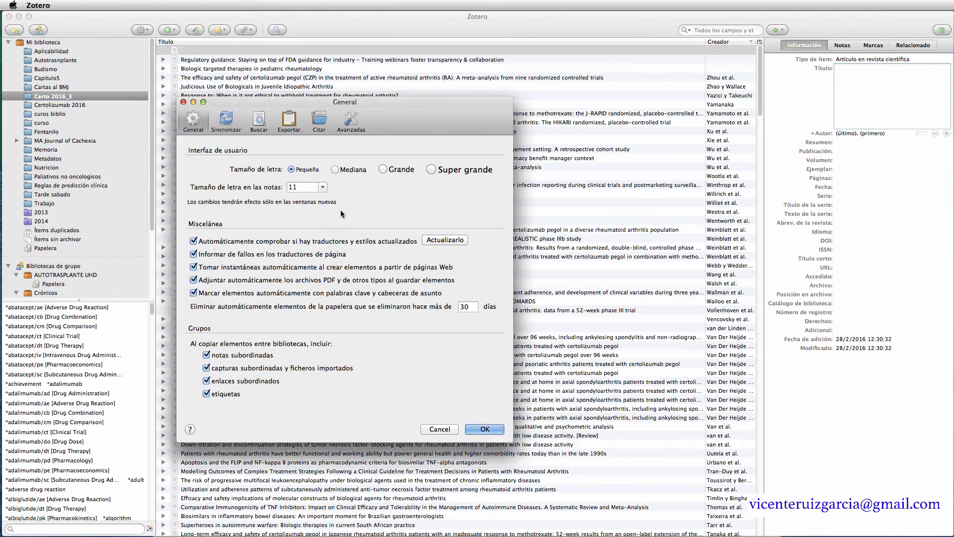
pyautogui.click(336, 172)
pyautogui.click(482, 430)
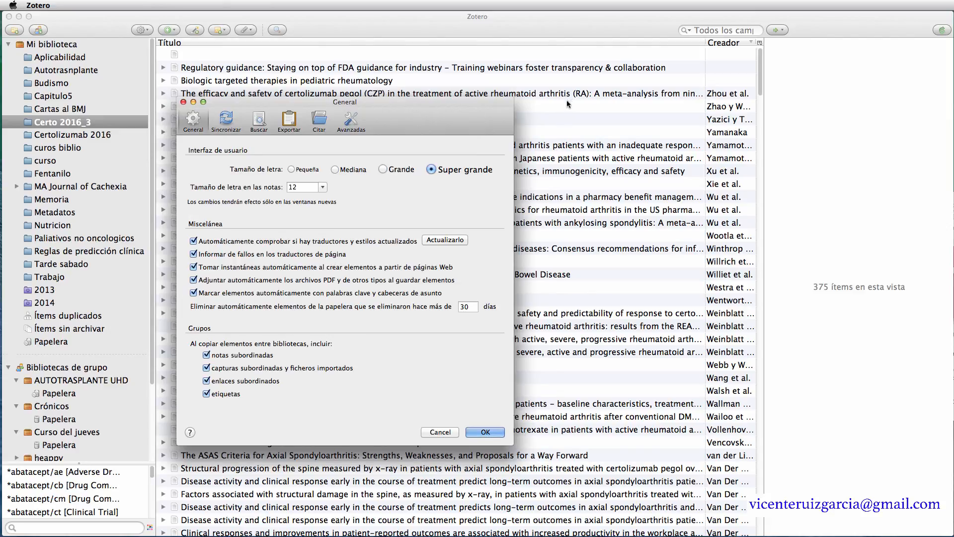
pyautogui.click(304, 188)
# - Check the Sincronizar account password field, then view the Buscar full-text indexing settings
pyautogui.click(226, 121)
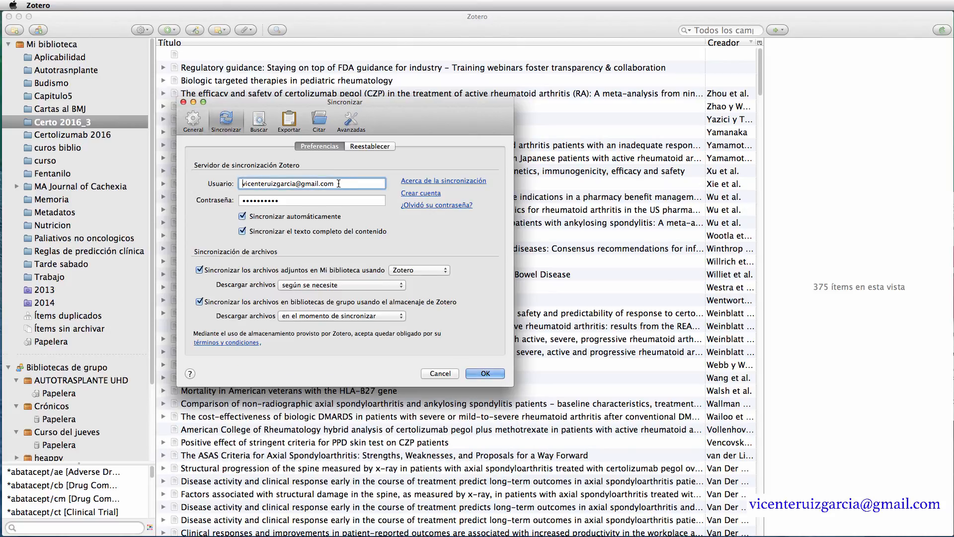
pyautogui.click(301, 202)
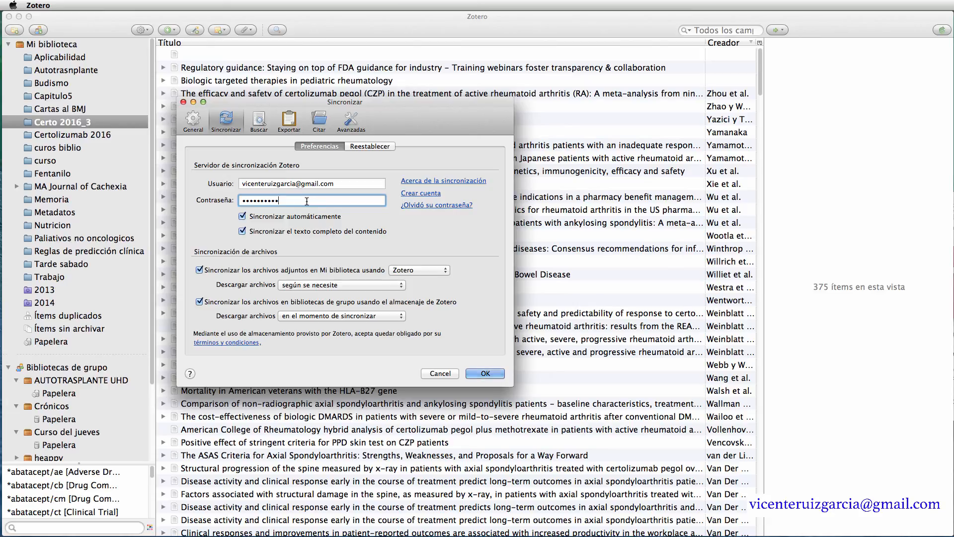
pyautogui.click(259, 120)
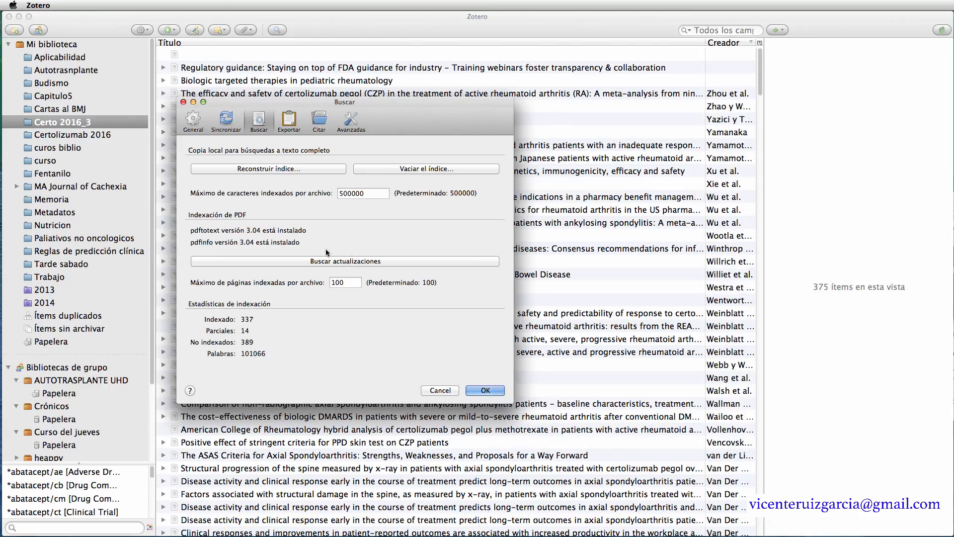
# - Keep Quick Copy on Vancouver in Español (España) after trying Medicina Clínica, then view Citar and Avanzadas
pyautogui.click(286, 129)
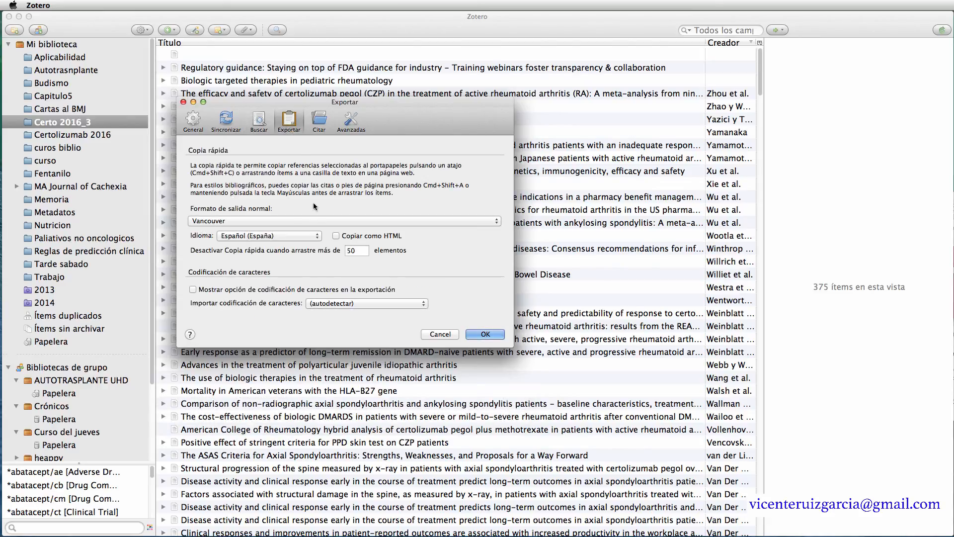
pyautogui.click(295, 224)
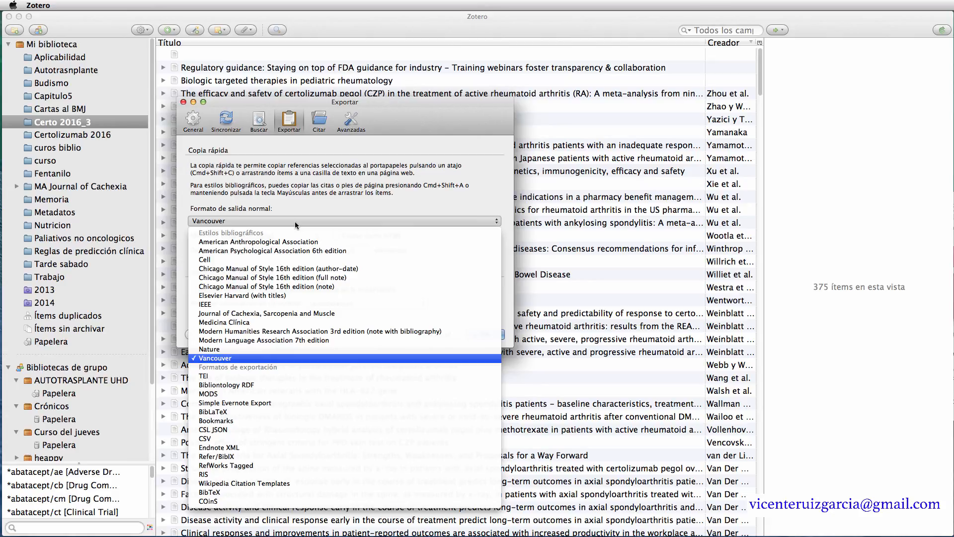
pyautogui.click(247, 323)
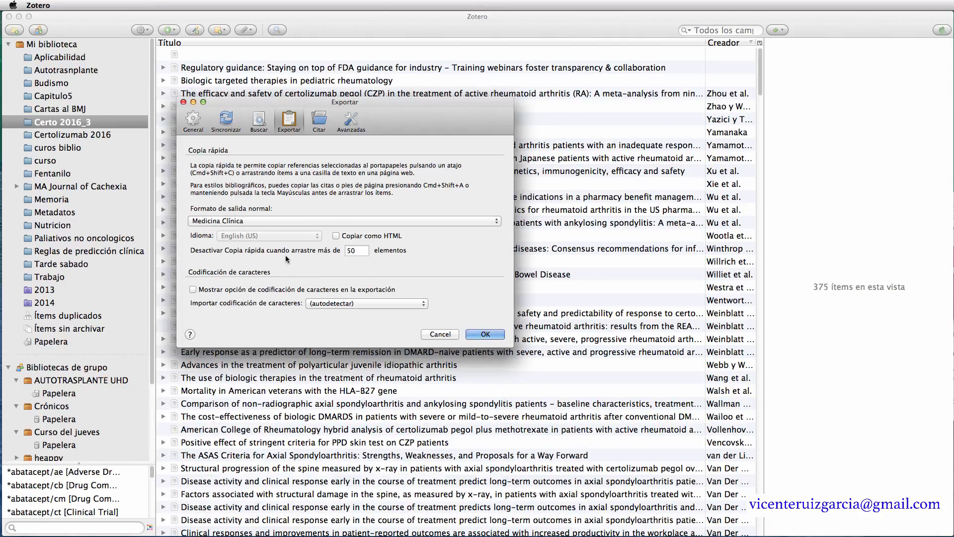
pyautogui.click(276, 222)
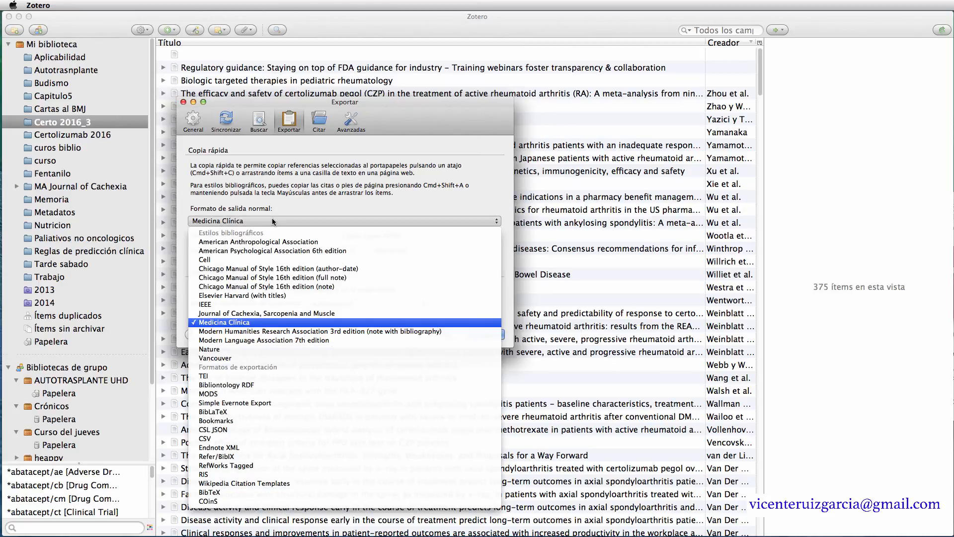
pyautogui.click(225, 357)
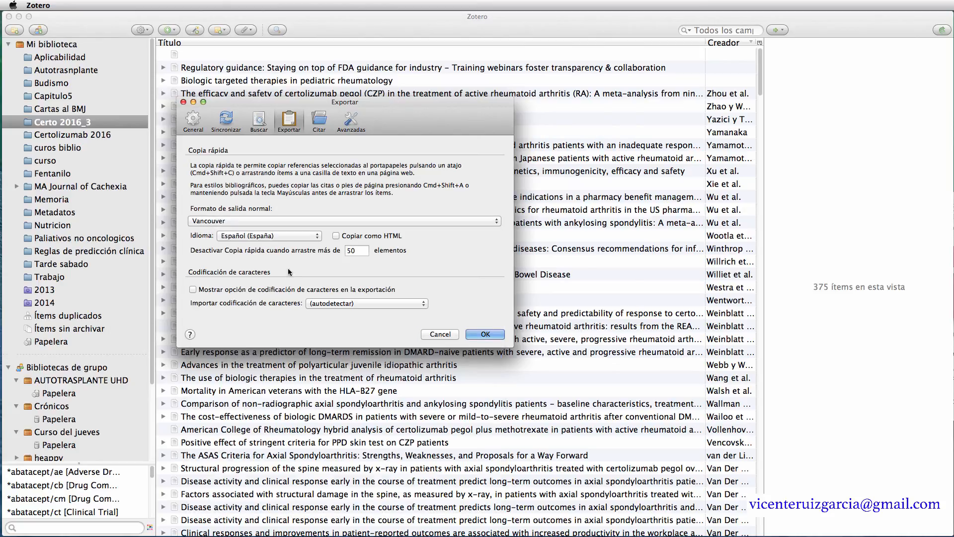
pyautogui.click(281, 239)
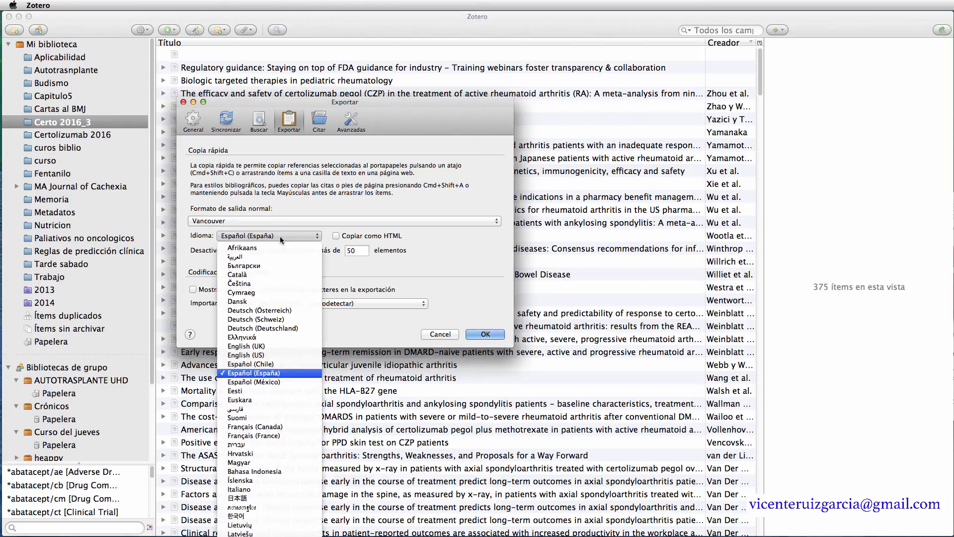
pyautogui.click(262, 376)
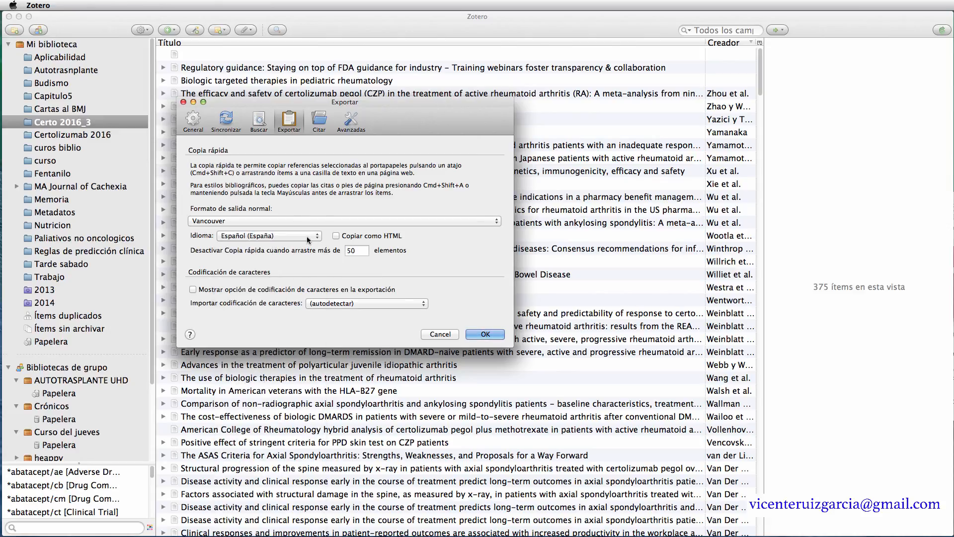
pyautogui.click(319, 123)
pyautogui.click(350, 123)
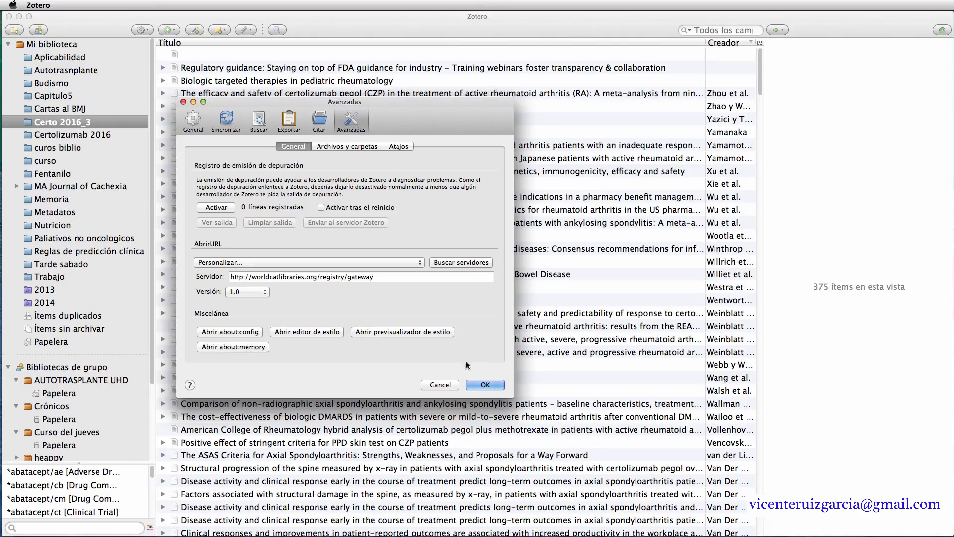